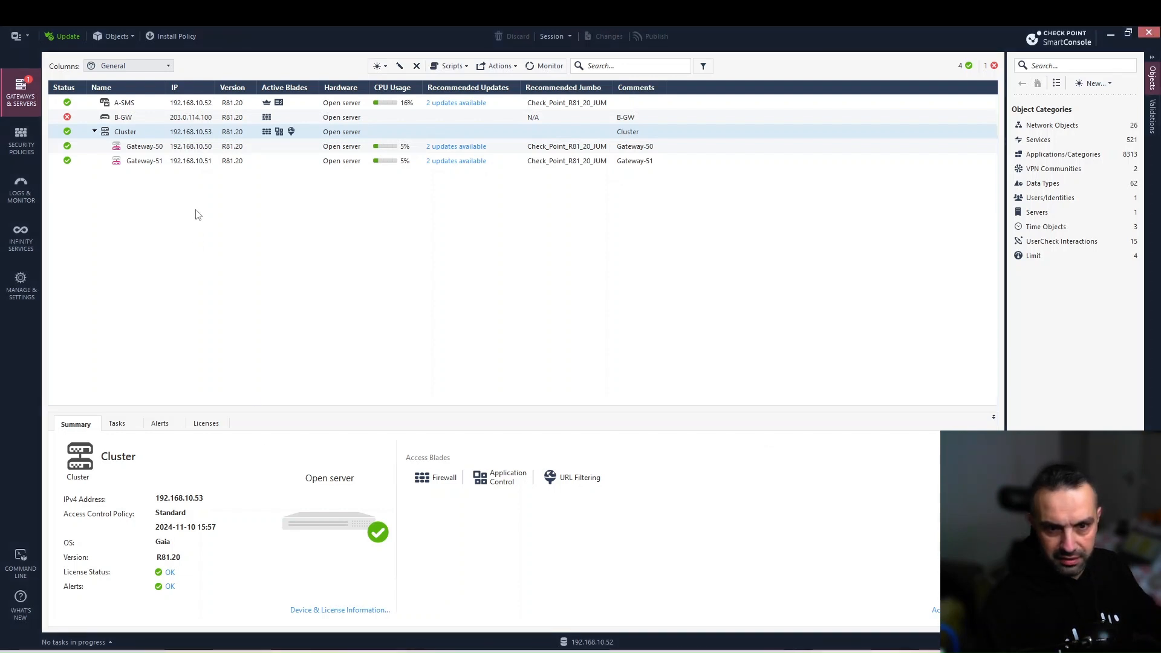
# Open the Gateway Cluster Properties window for the Cluster object in Gateways & Servers.
pyautogui.doubleClick(143, 133)
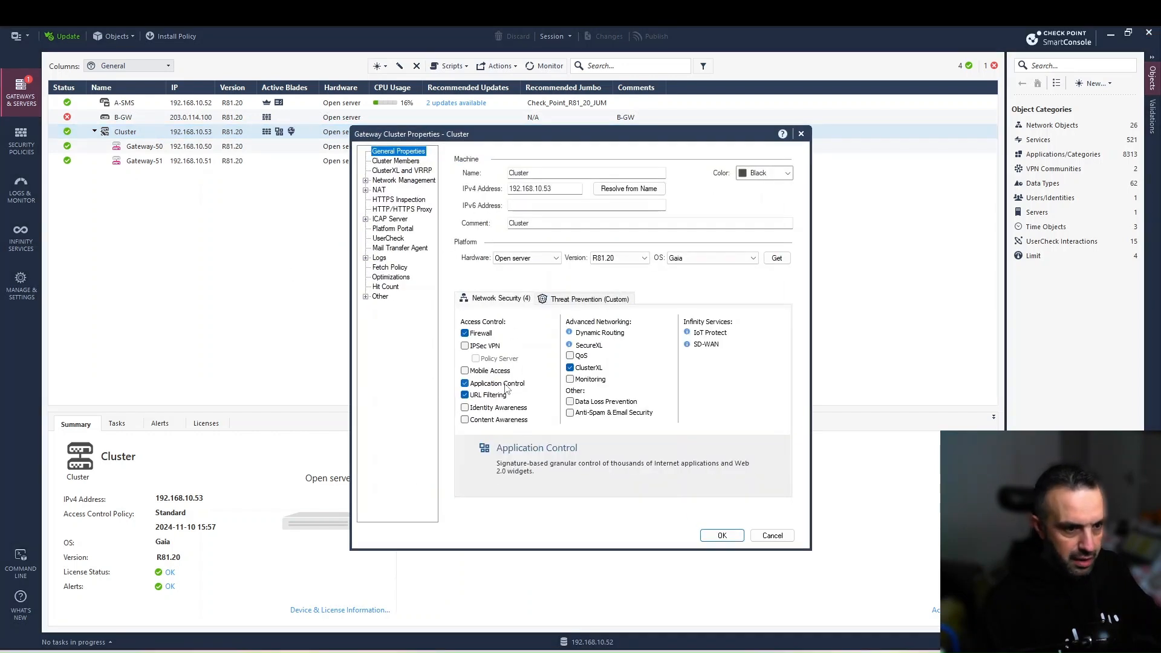
# Go to the Cluster's HTTPS Inspection page and begin creating the outbound CA certificate.
pyautogui.click(404, 181)
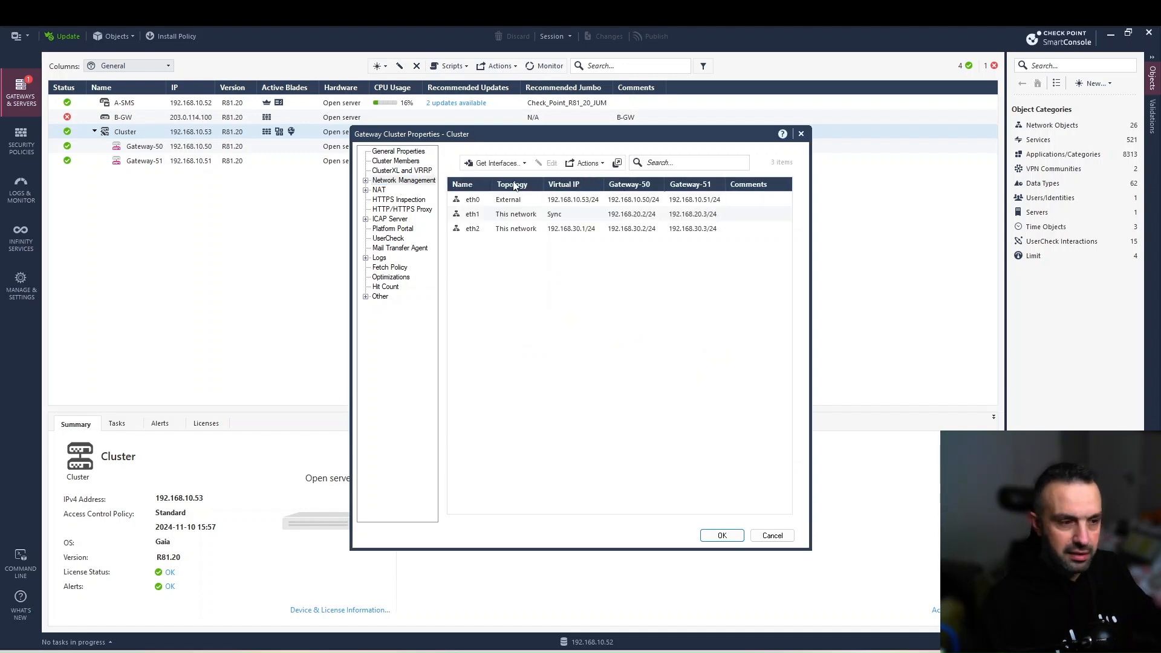
pyautogui.click(379, 190)
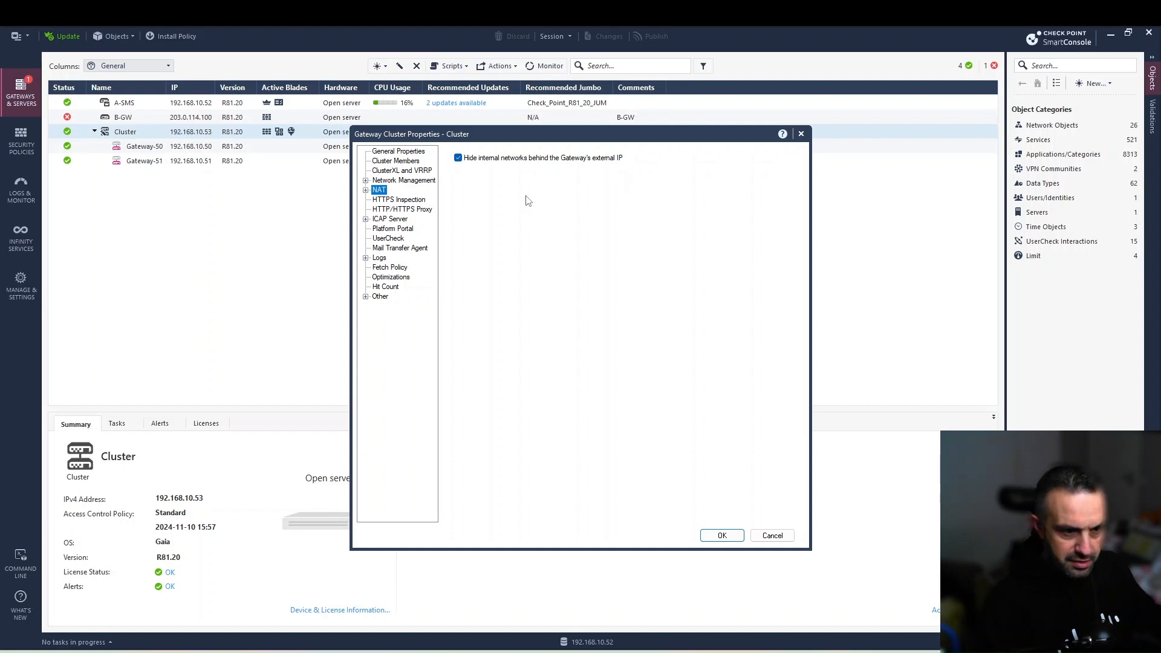
pyautogui.click(391, 200)
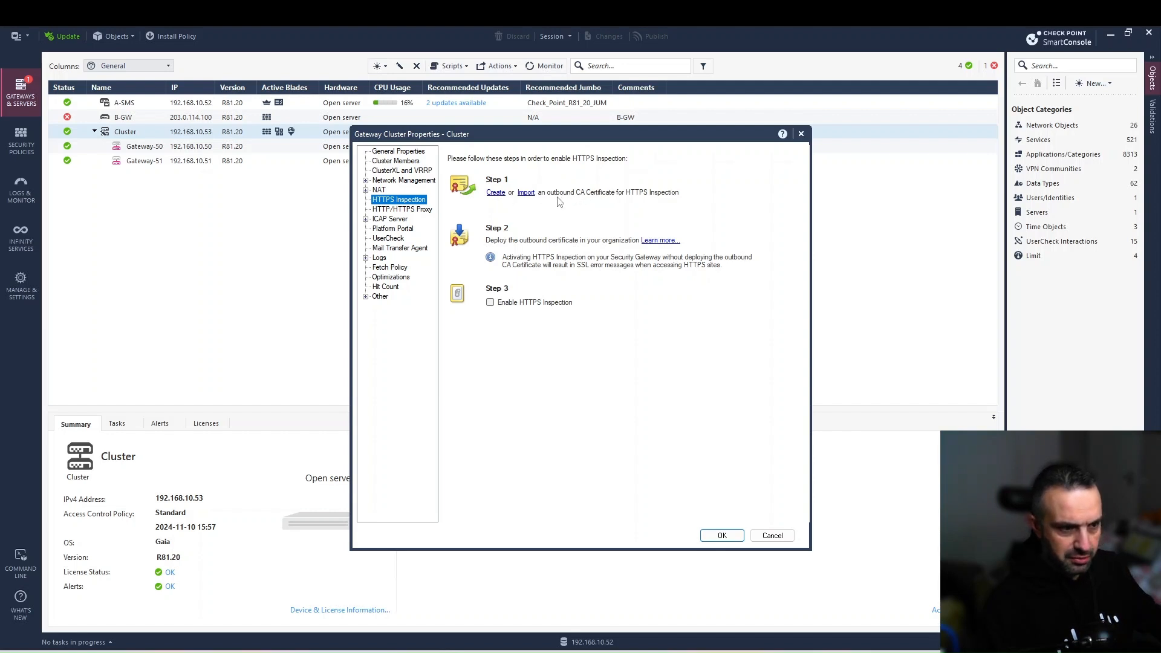
pyautogui.click(495, 193)
# Create the outbound CA certificate issued by alpha.cp, entering and confirming the private key password.
pyautogui.click(292, 291)
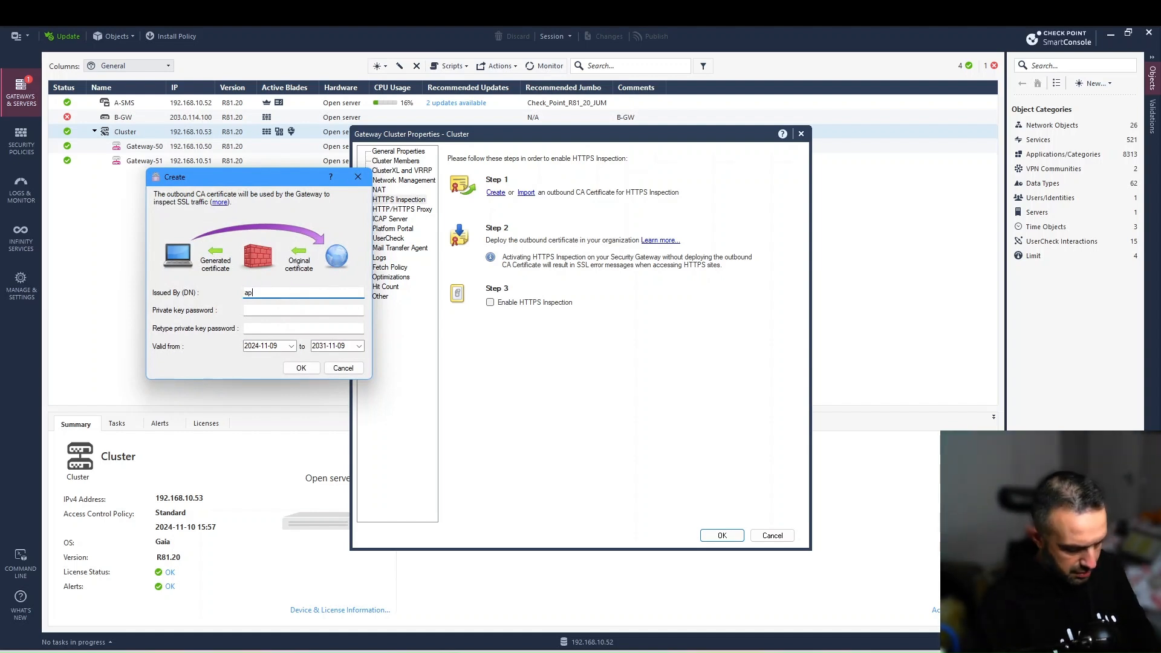
pyautogui.write('alpha.cp')
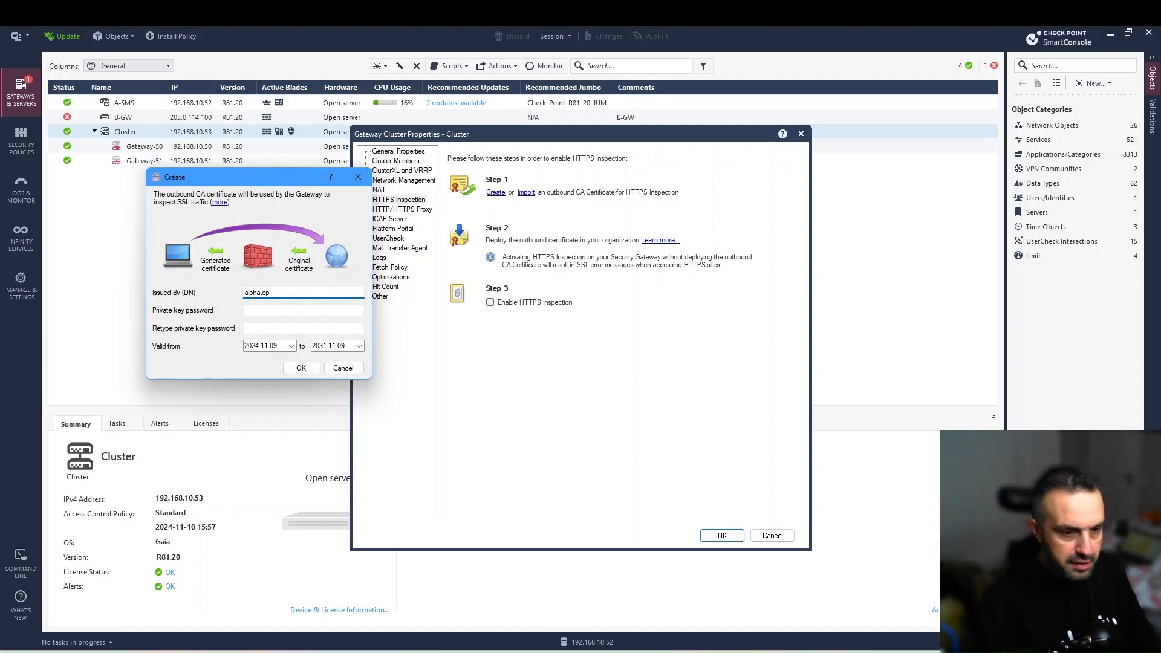
pyautogui.click(269, 310)
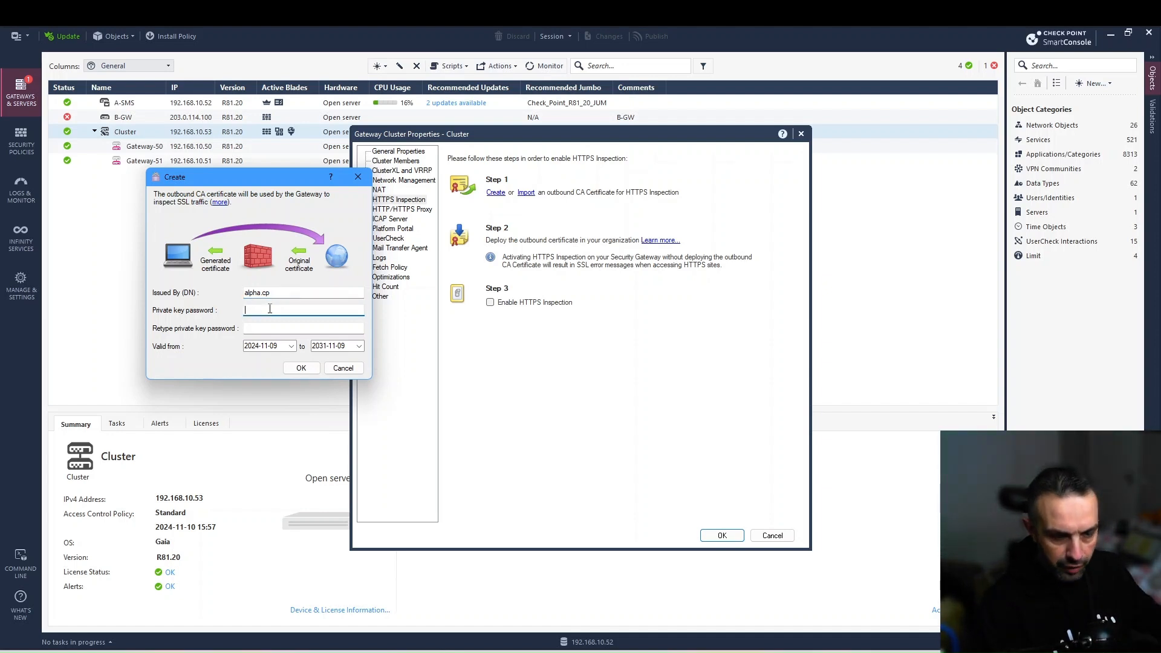
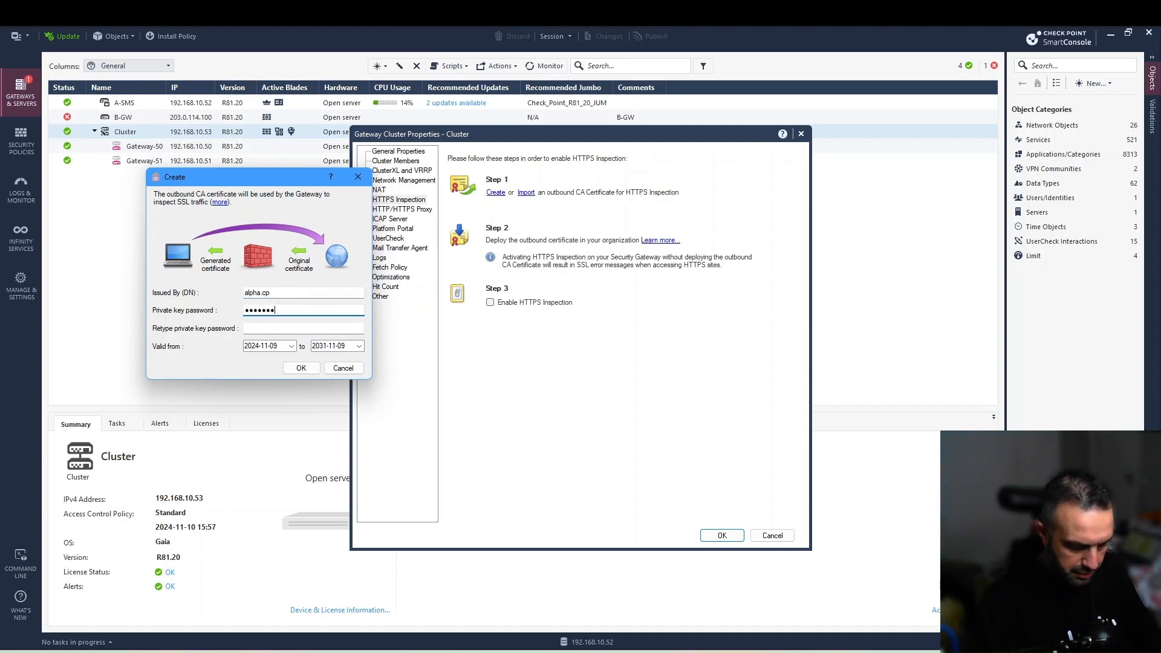
pyautogui.click(302, 327)
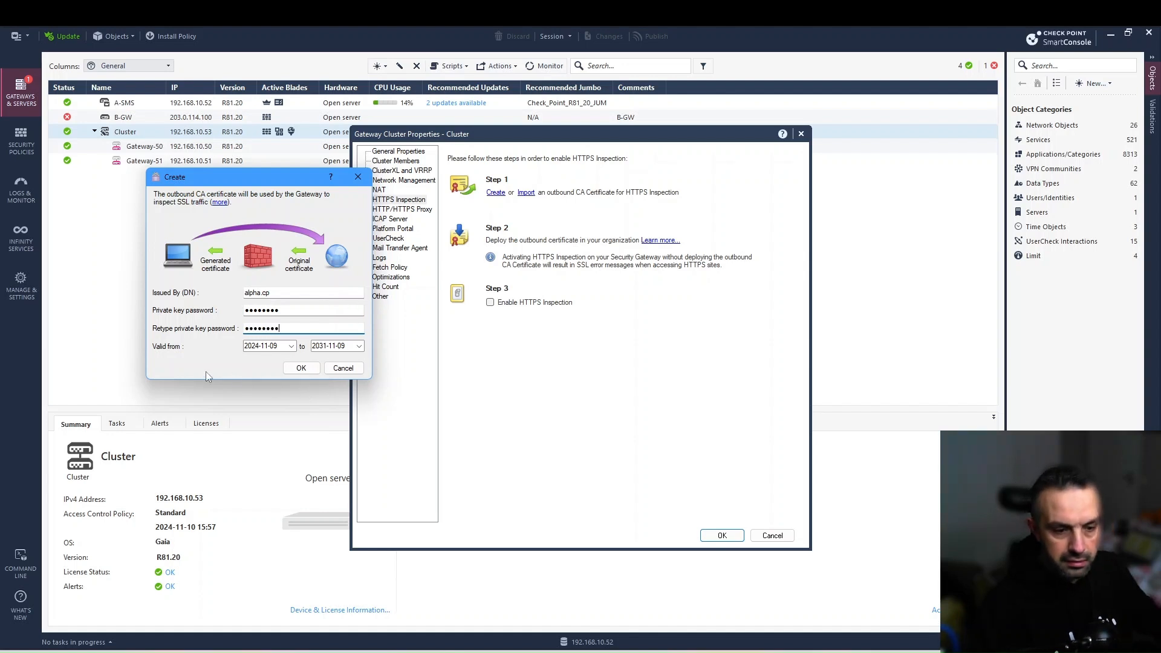
pyautogui.click(298, 369)
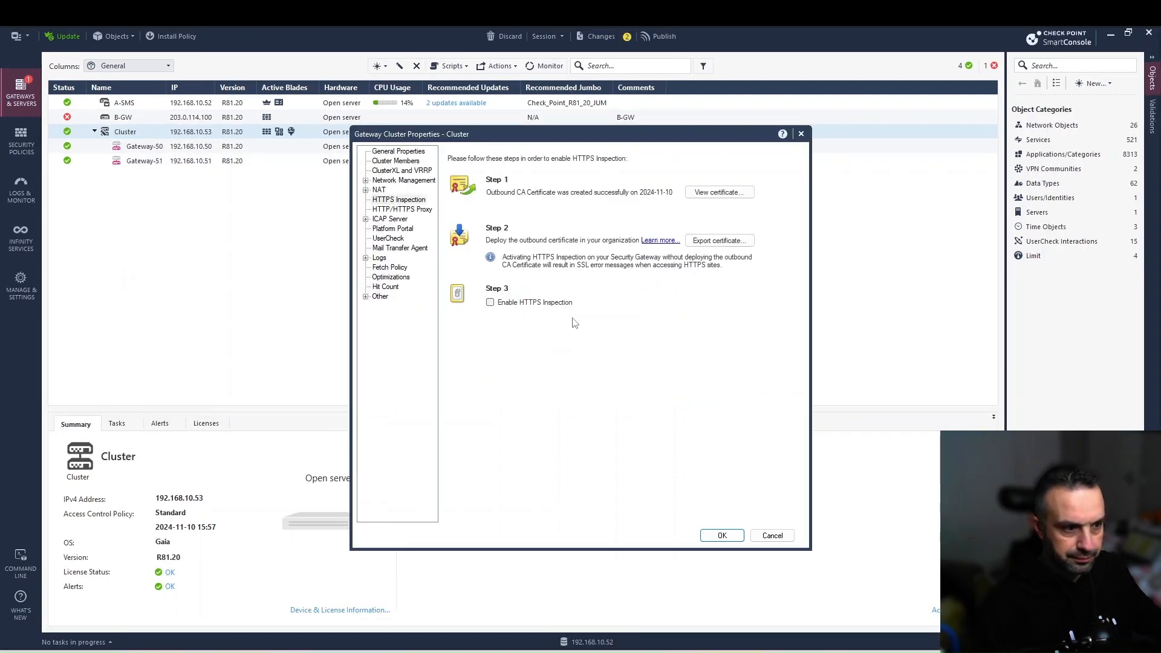
# Export the certificate as my-cert to the Desktop and enable HTTPS Inspection on the Cluster.
pyautogui.click(717, 240)
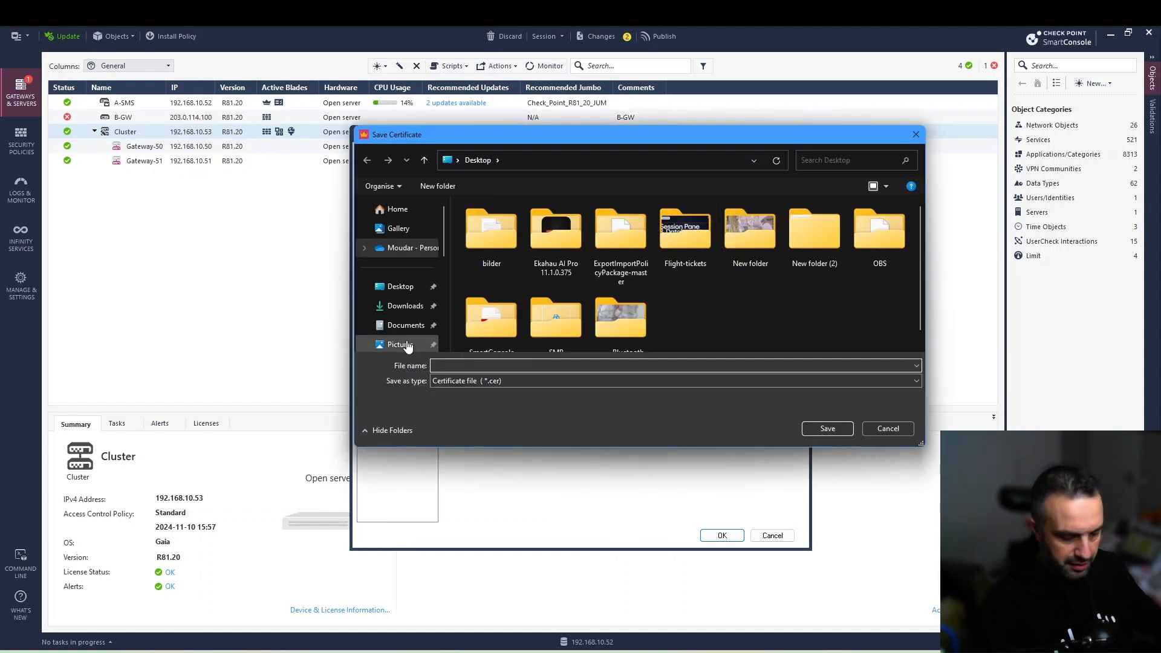
pyautogui.write('my-cert')
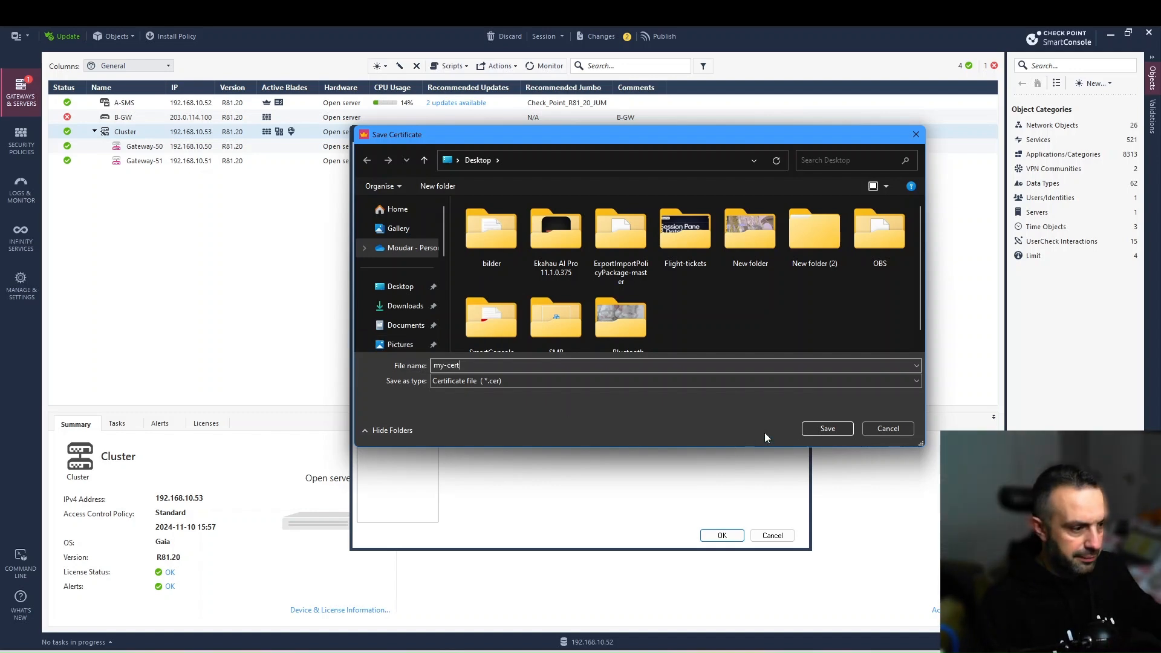
pyautogui.click(827, 430)
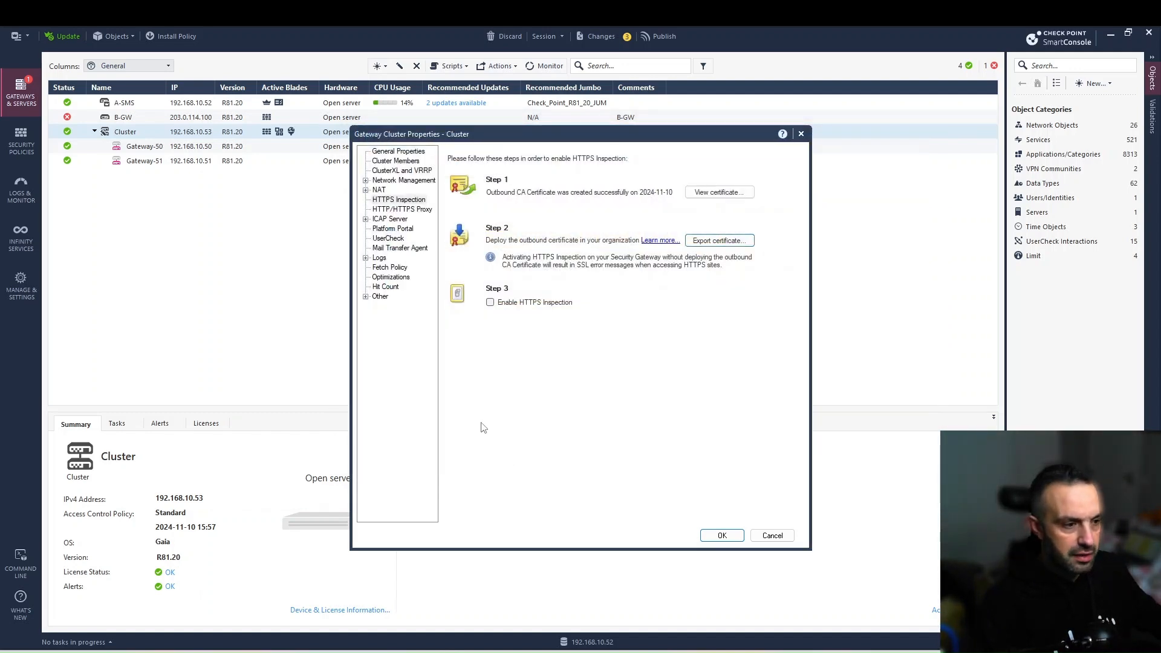
pyautogui.click(491, 303)
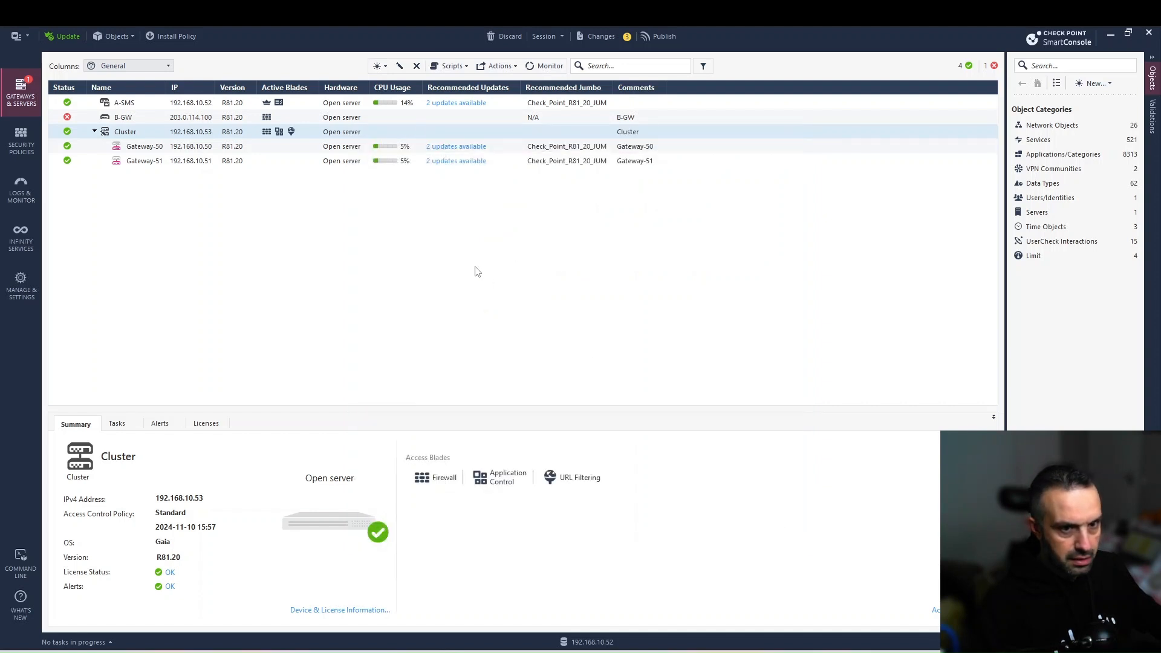
# Publish pending changes, install the Standard policy, and dismiss the Recent Tasks popup.
pyautogui.click(175, 36)
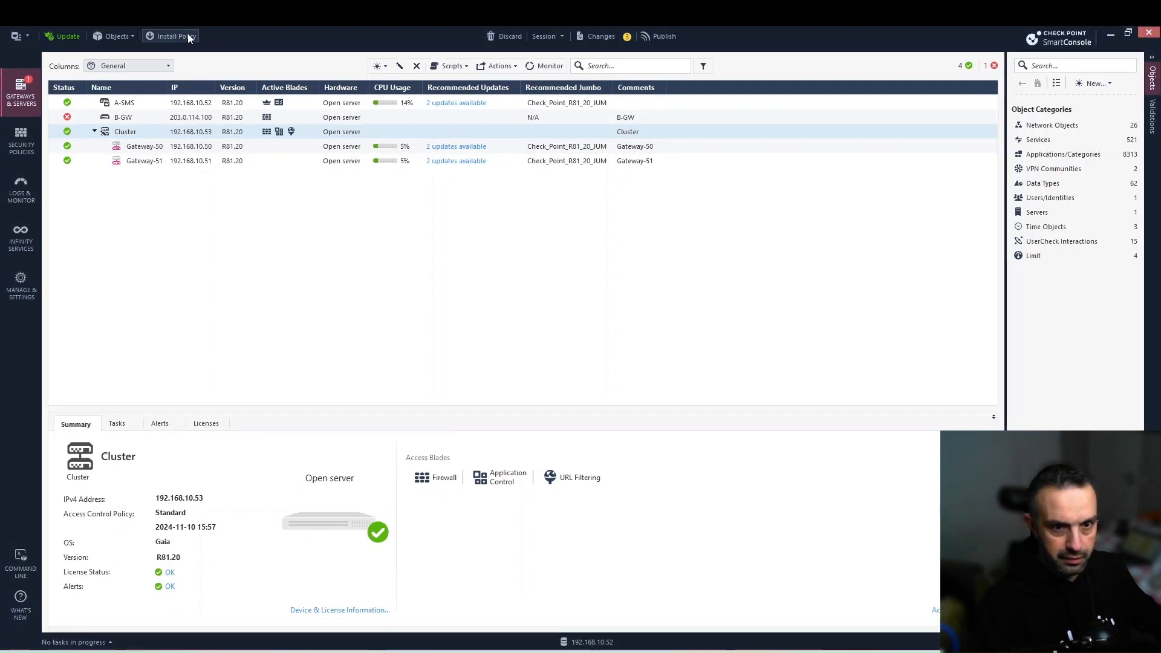
pyautogui.click(634, 416)
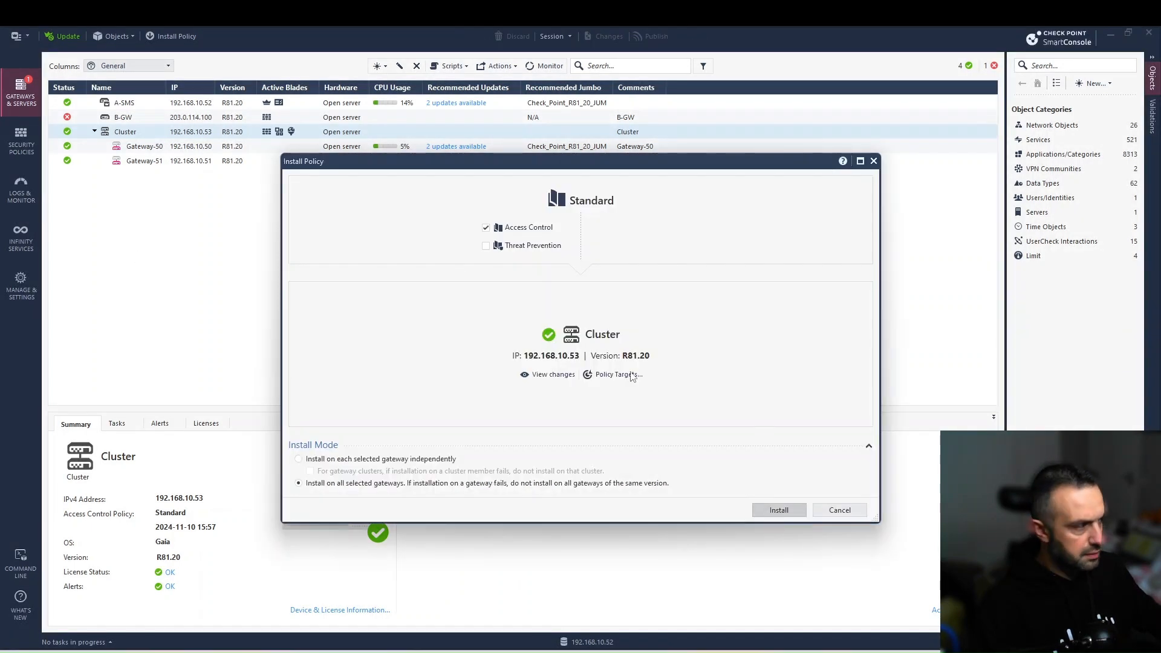
pyautogui.press('Return')
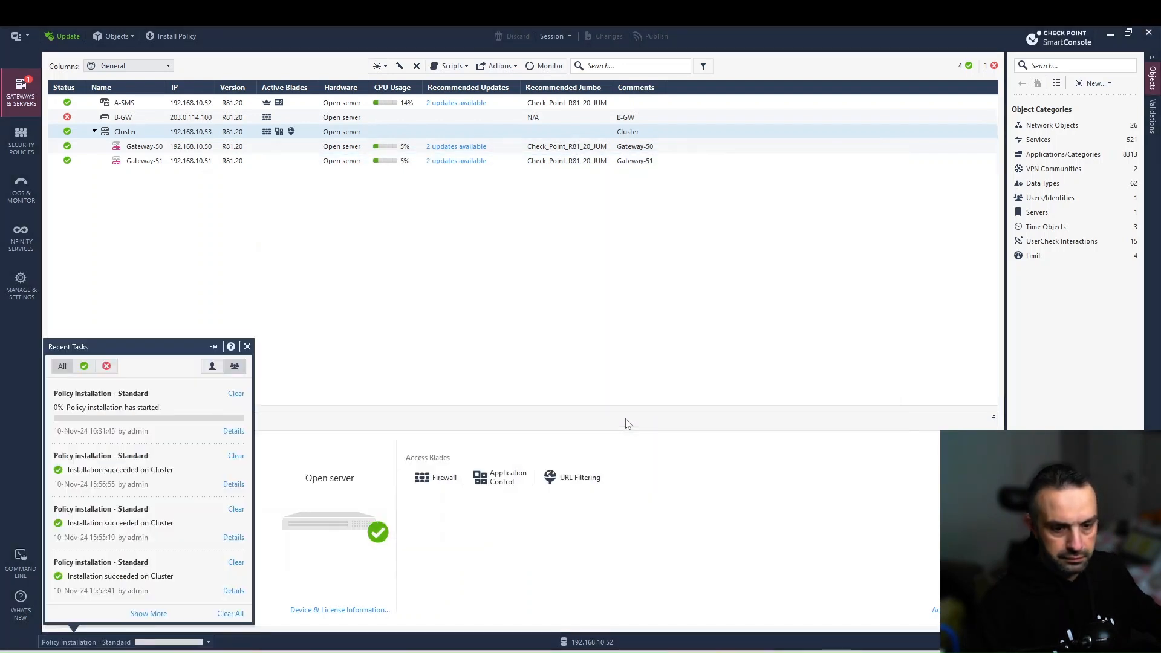
pyautogui.click(441, 369)
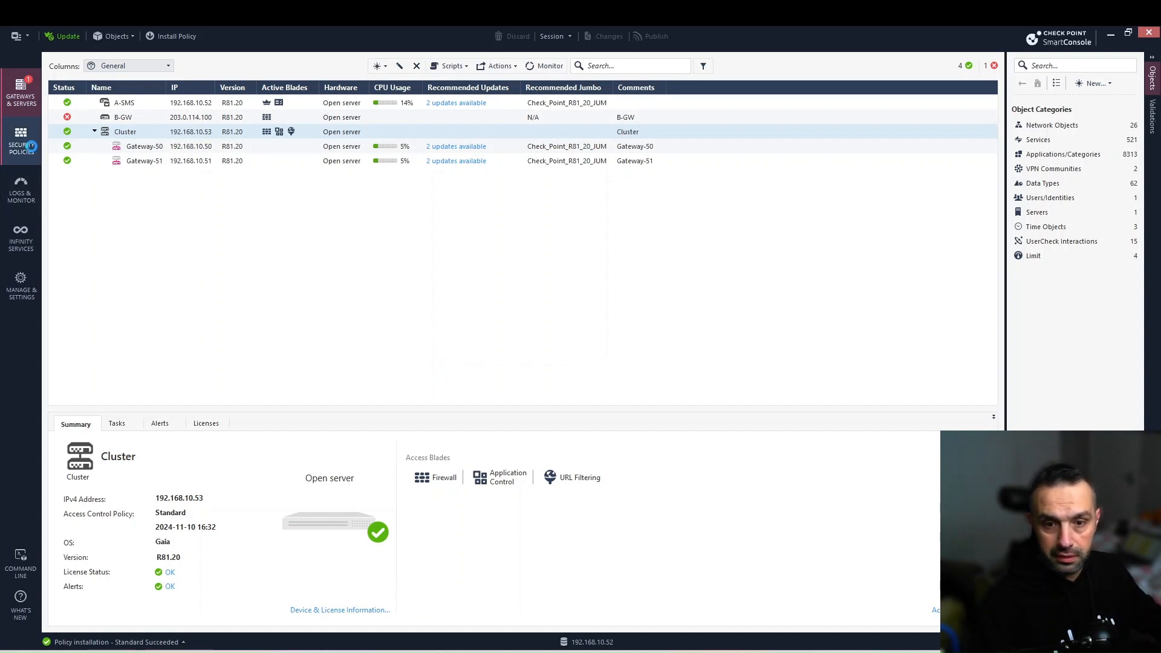
pyautogui.click(30, 145)
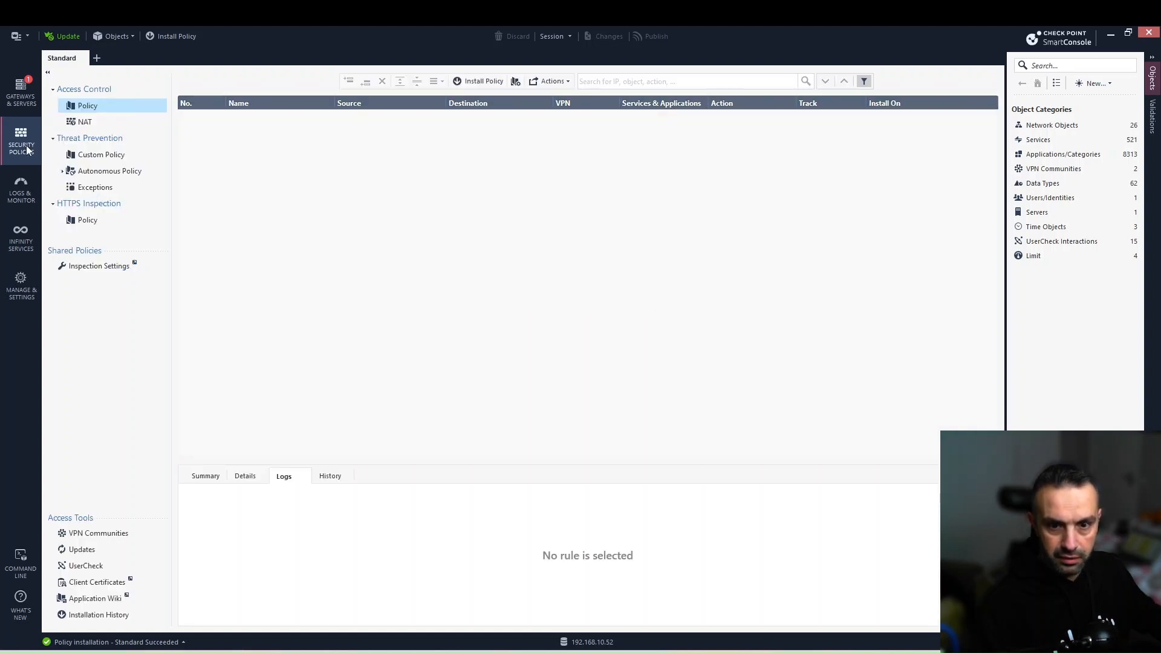
# Review the HTTPS Inspection policy's Predefined Rule and its Certificate, then go to Logs & Monitor.
pyautogui.click(58, 206)
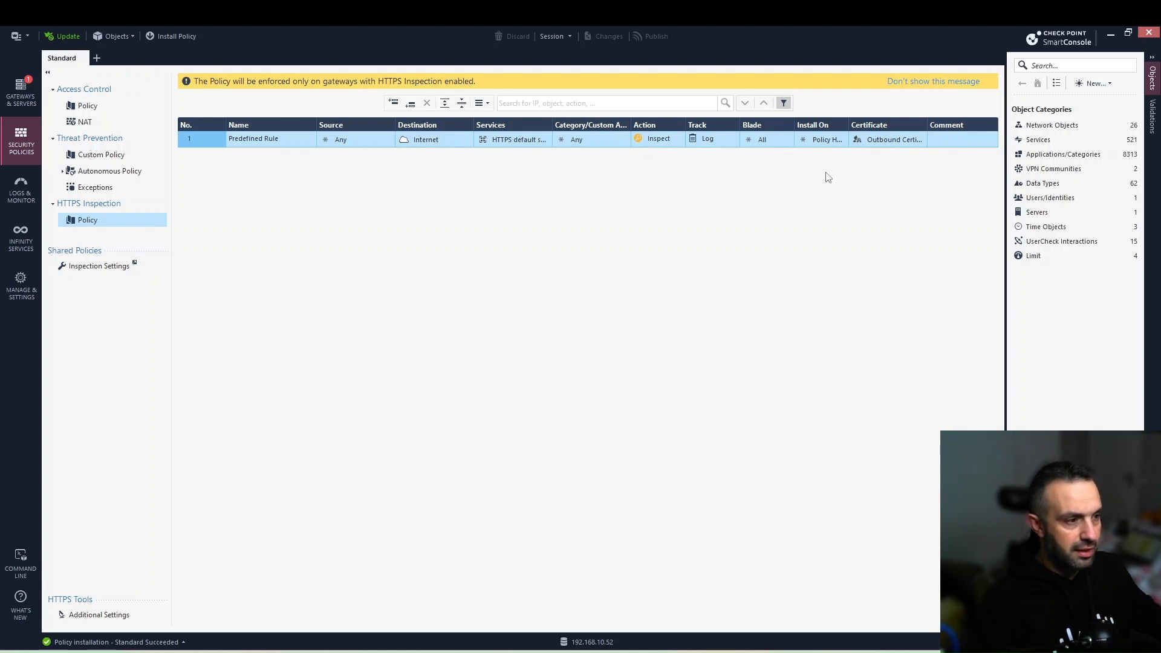
pyautogui.moveTo(899, 146)
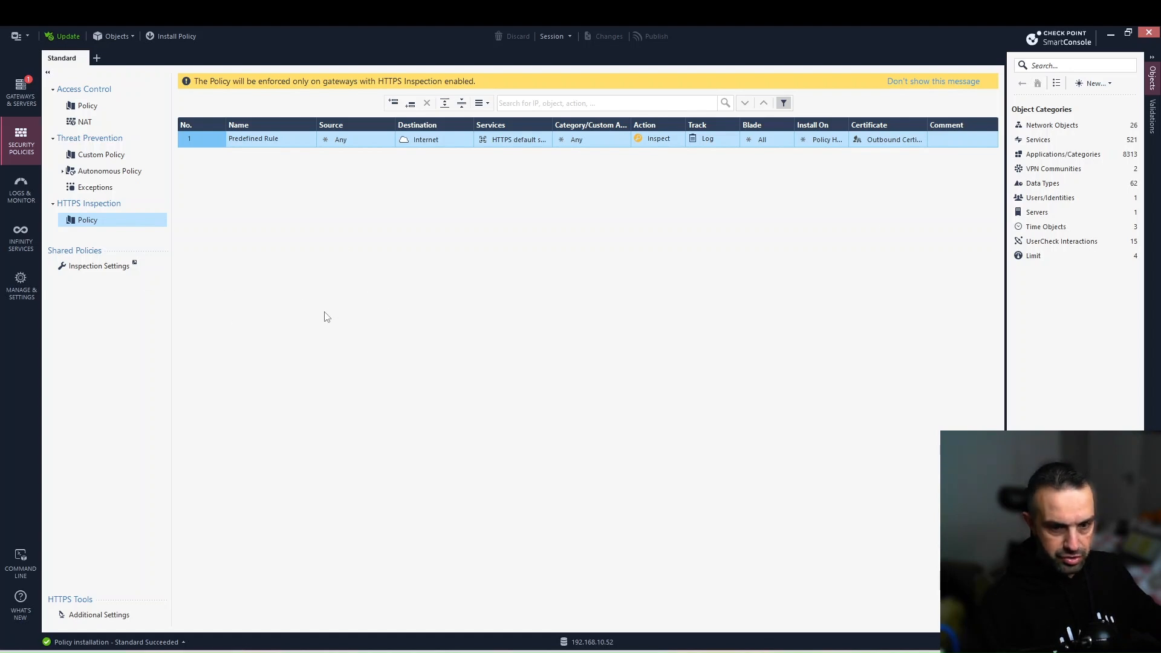
pyautogui.click(31, 201)
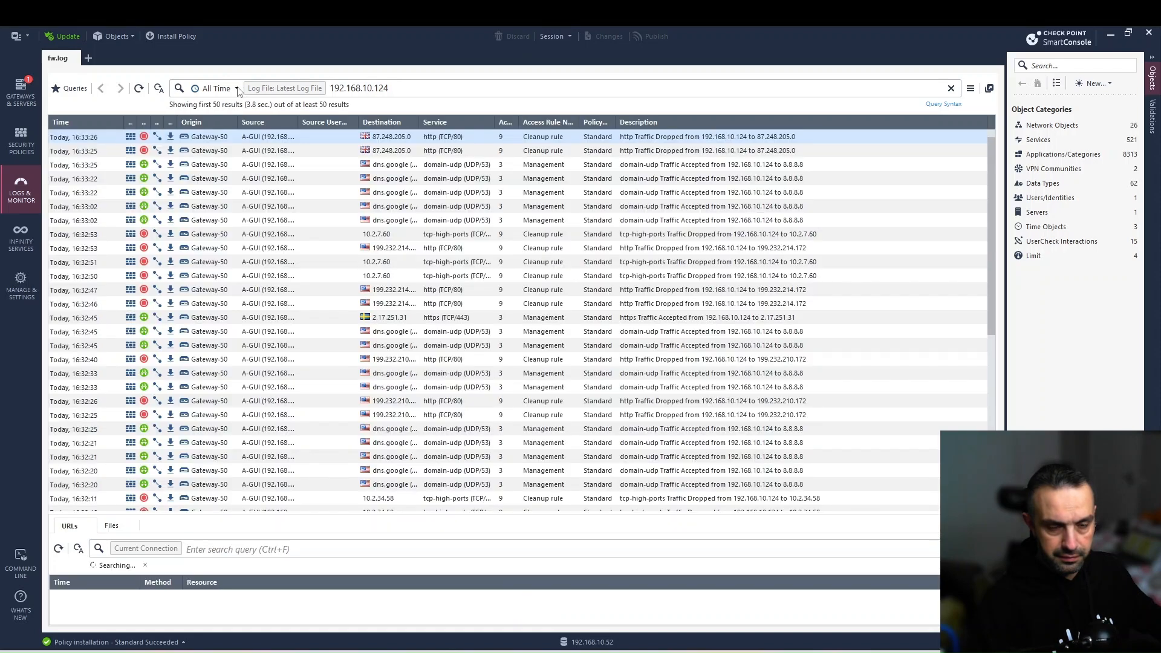
# Restrict the logs to Last Hour, then return to Security Policies.
pyautogui.click(236, 88)
pyautogui.click(230, 103)
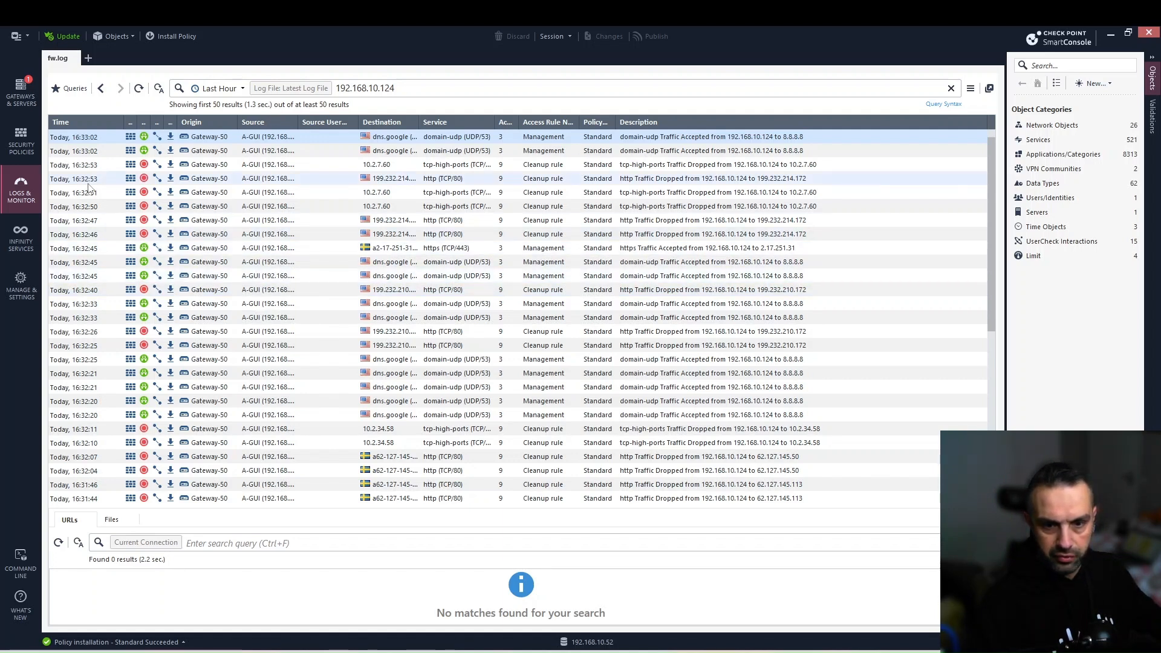
pyautogui.click(30, 148)
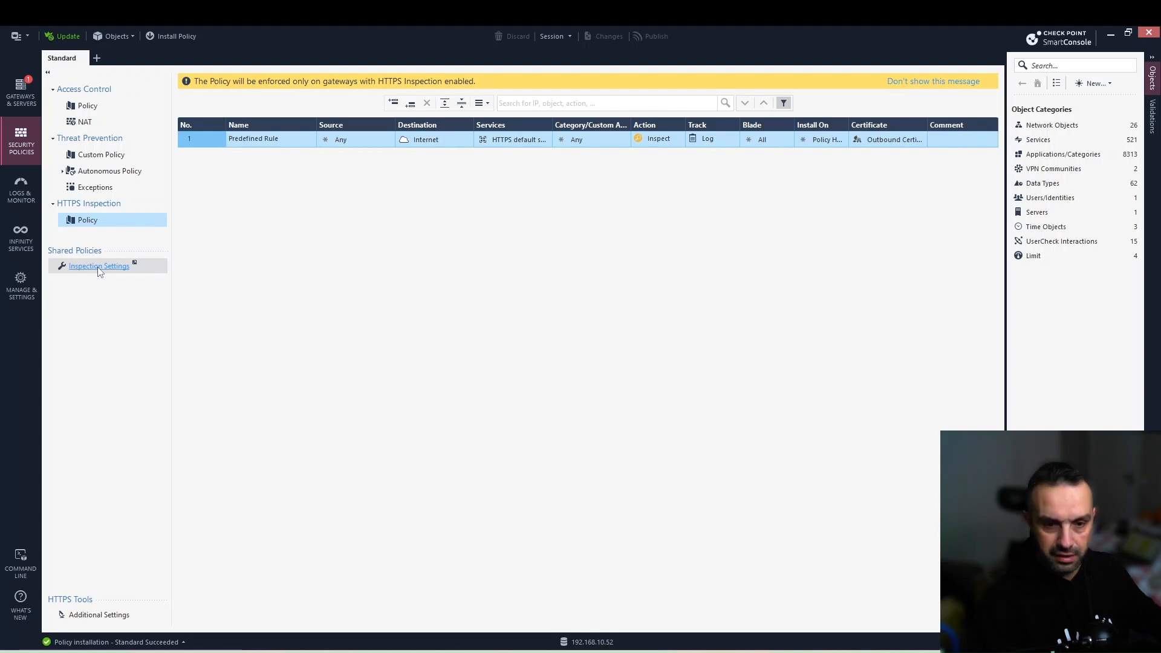
pyautogui.click(63, 263)
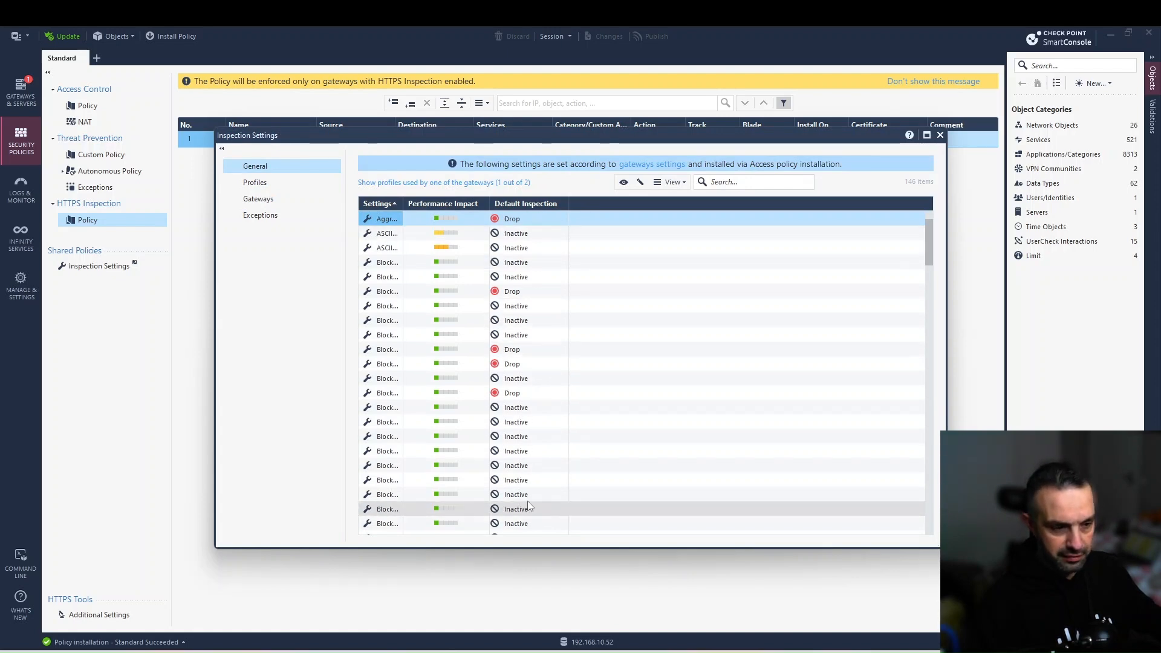
pyautogui.scroll(-5, 527, 302)
pyautogui.scroll(-4, 530, 307)
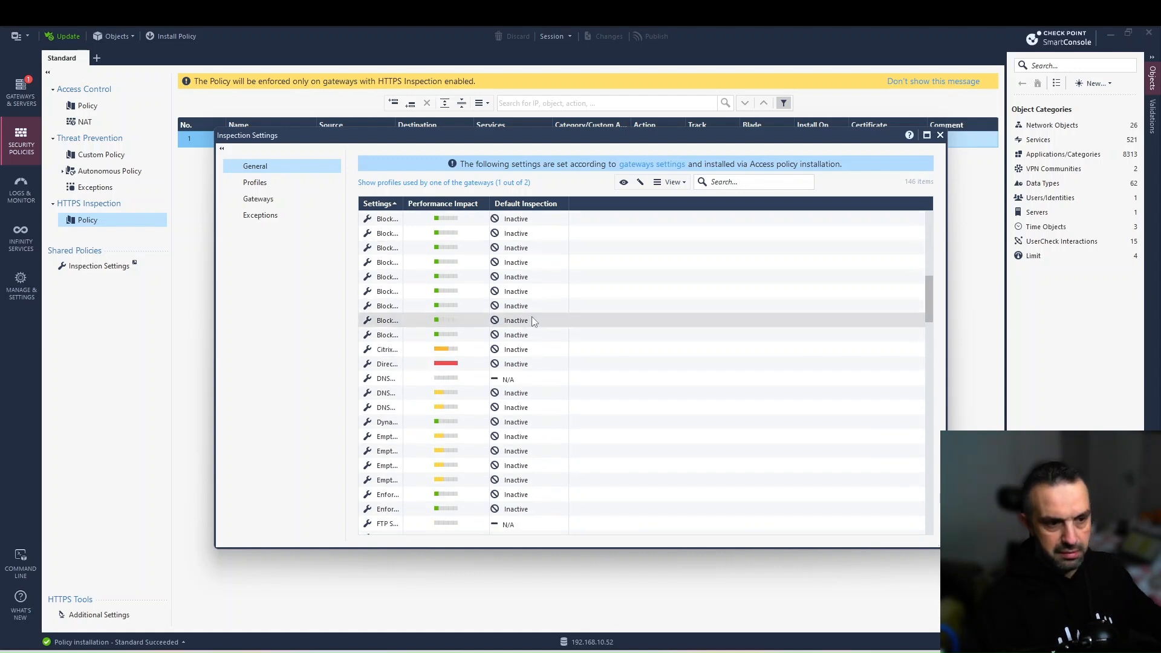
pyautogui.scroll(-3, 535, 314)
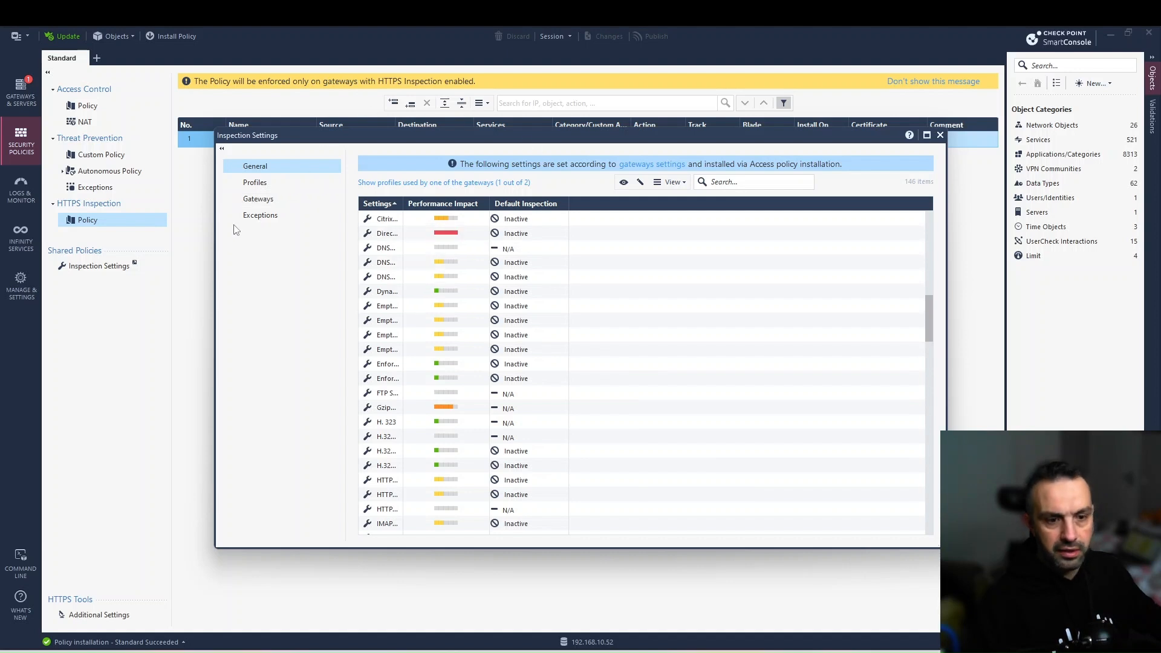
pyautogui.click(268, 201)
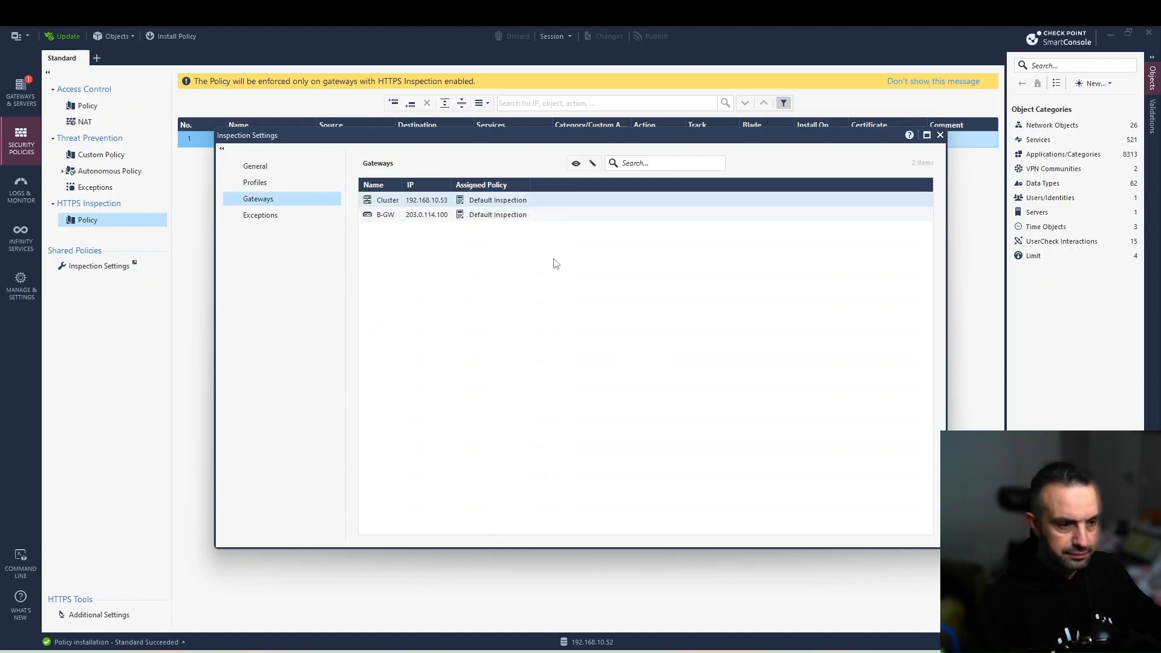
pyautogui.click(488, 199)
pyautogui.doubleClick(488, 199)
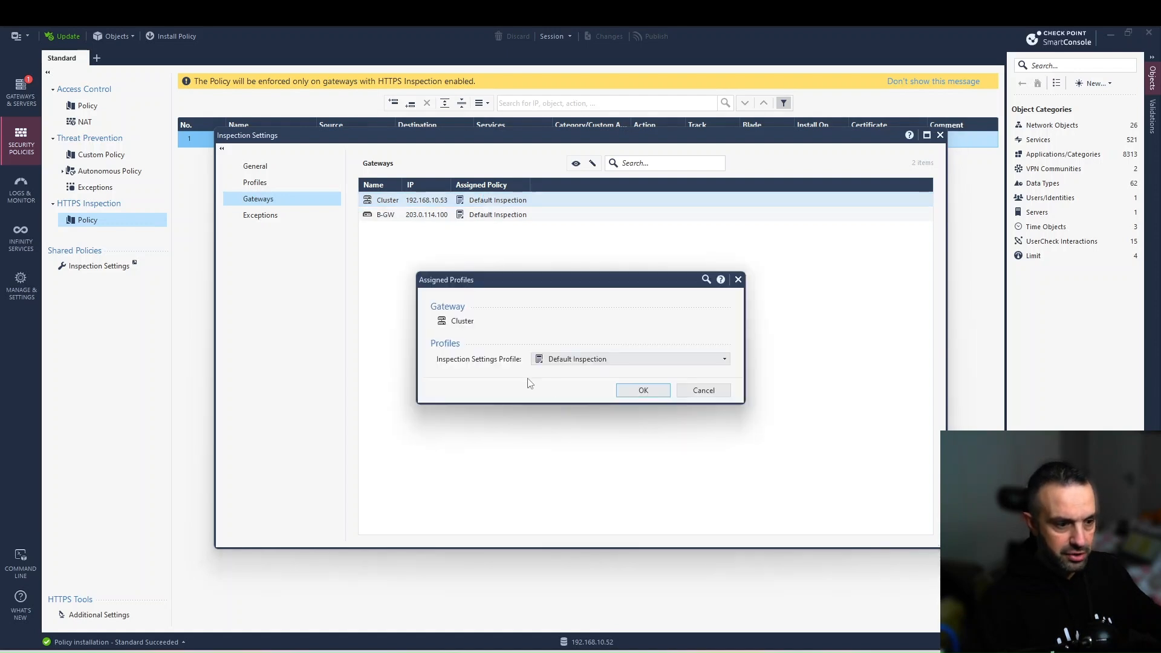
pyautogui.click(565, 361)
pyautogui.click(571, 393)
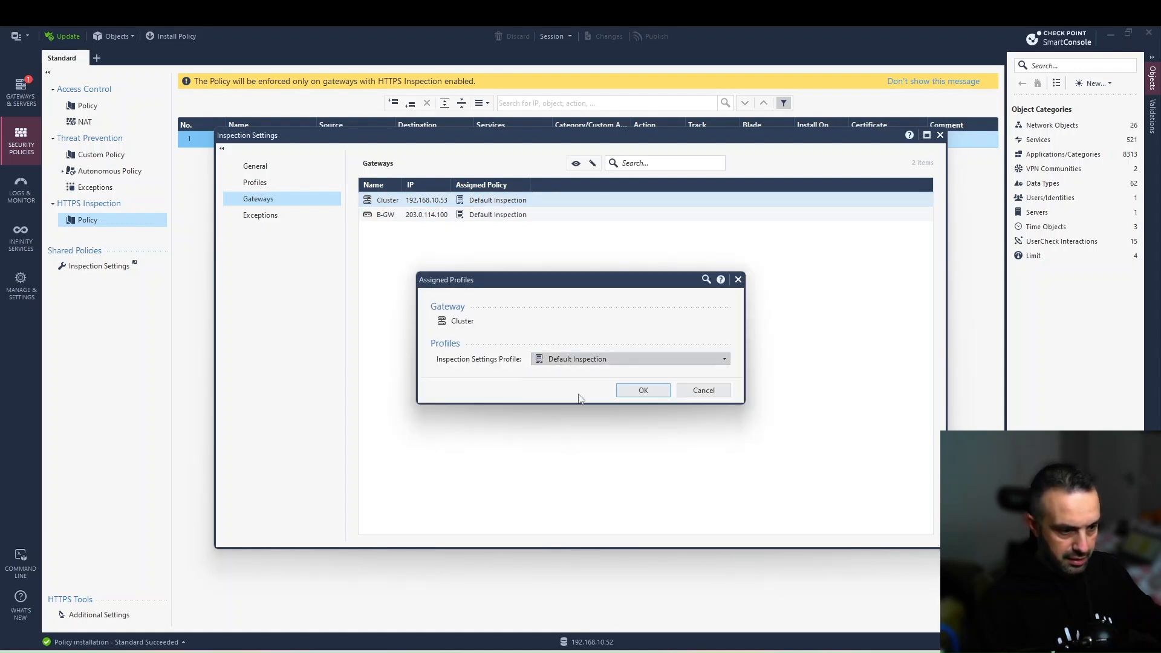
pyautogui.click(636, 390)
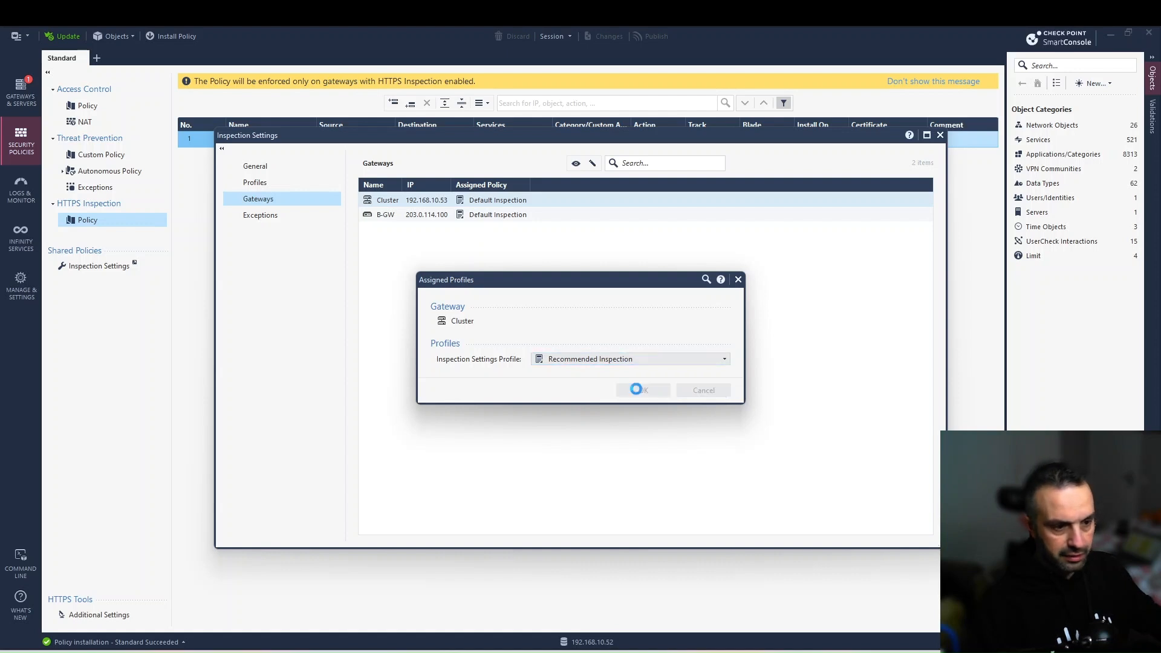
pyautogui.click(940, 135)
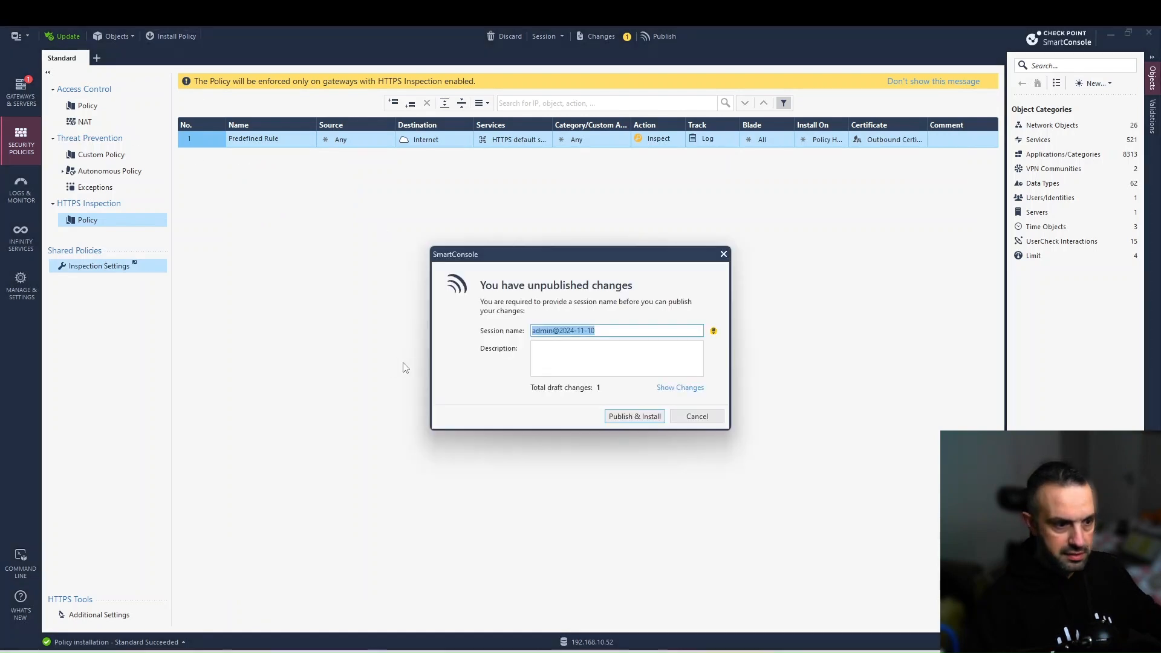
# Publish the session and install the Standard policy on the Cluster, then close the results.
pyautogui.click(626, 416)
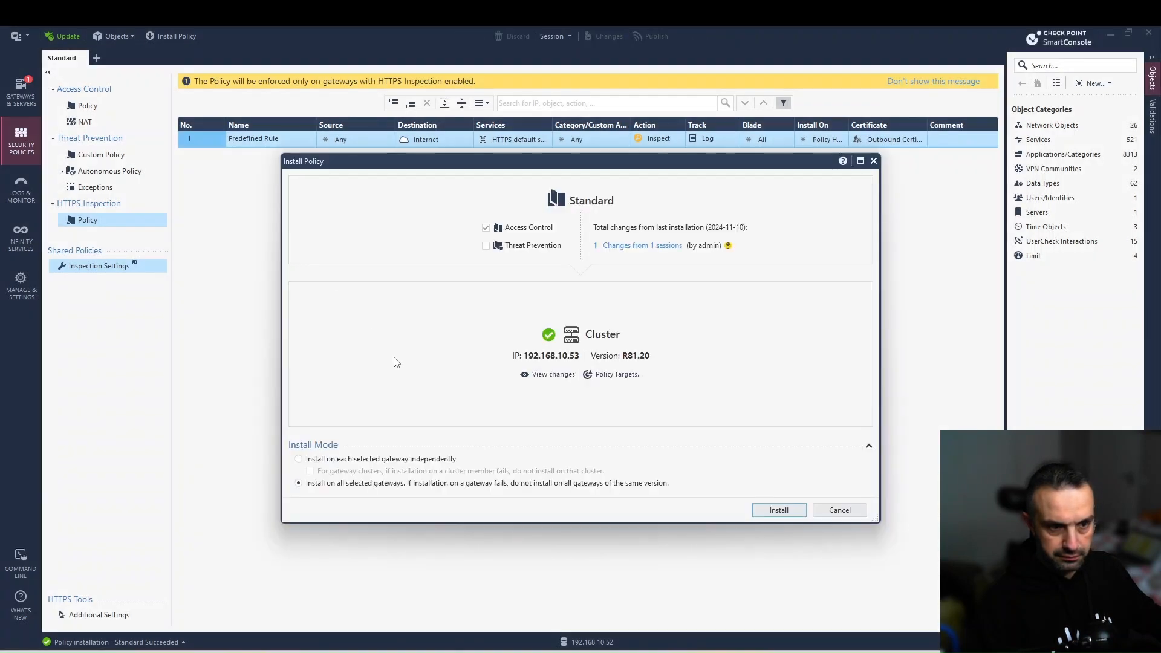
pyautogui.click(770, 513)
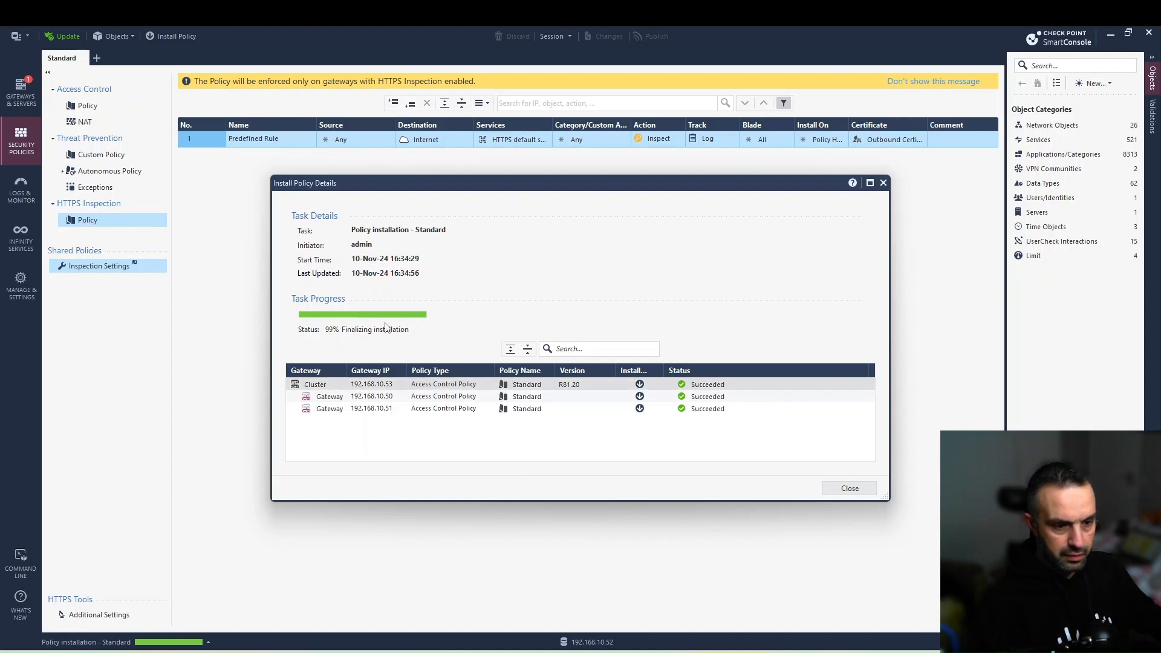
pyautogui.click(846, 487)
pyautogui.click(21, 189)
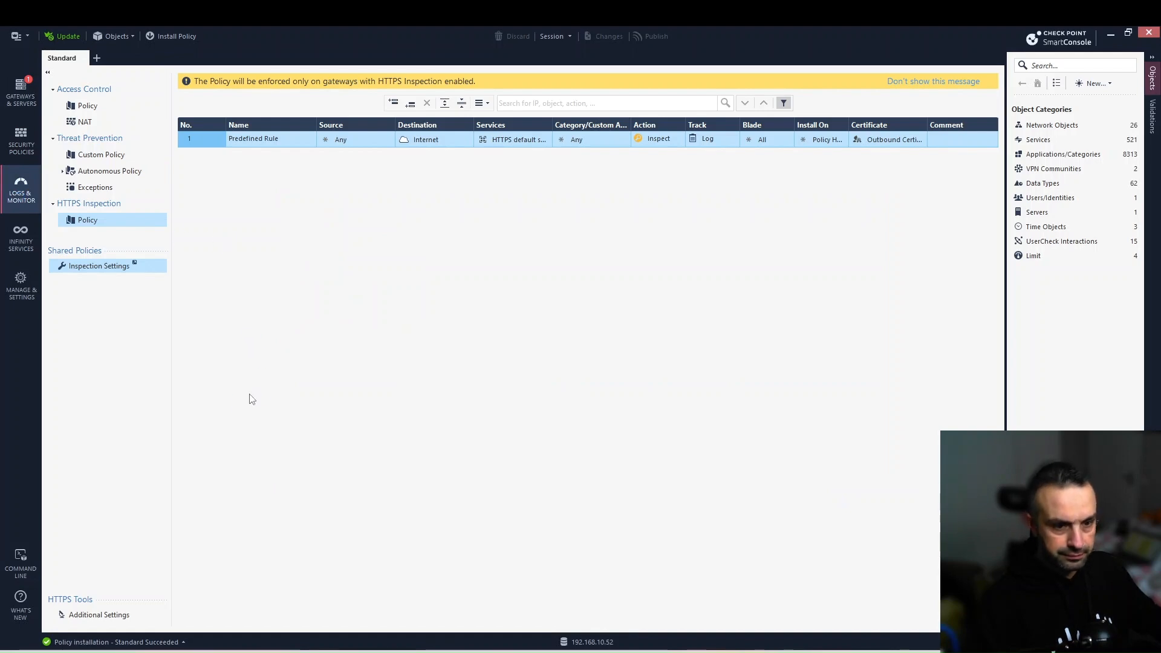
# Refresh the 192.168.10.124 logs, then bring the Chrome new-tab window to the front.
pyautogui.click(139, 89)
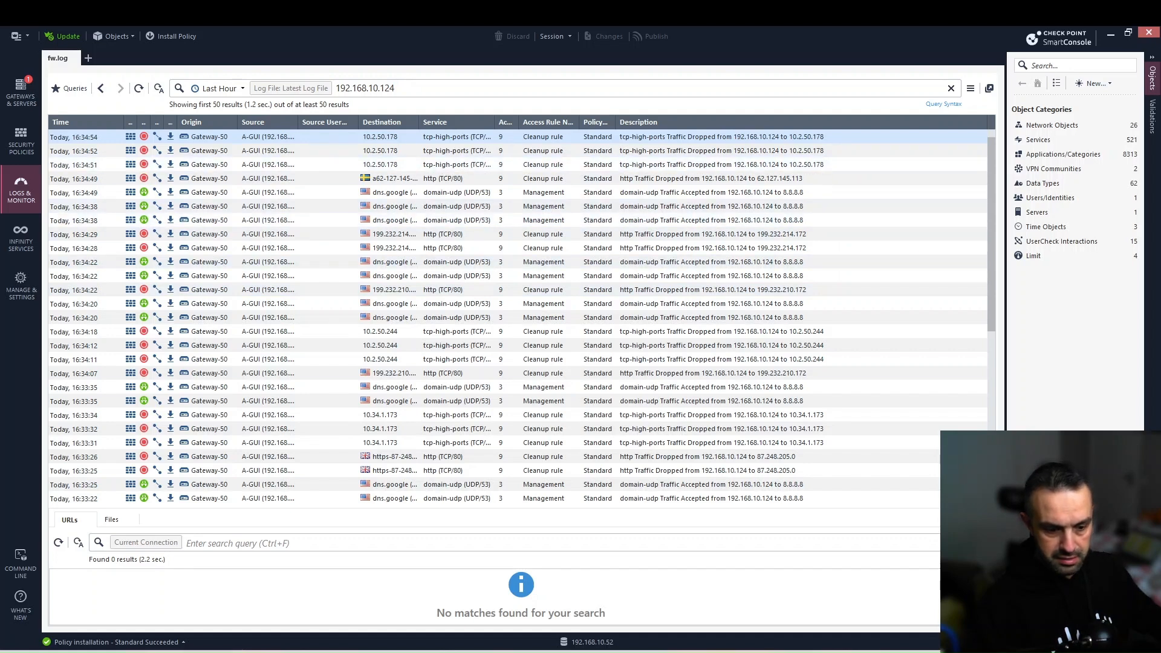
pyautogui.moveTo(261, 650)
pyautogui.click(308, 628)
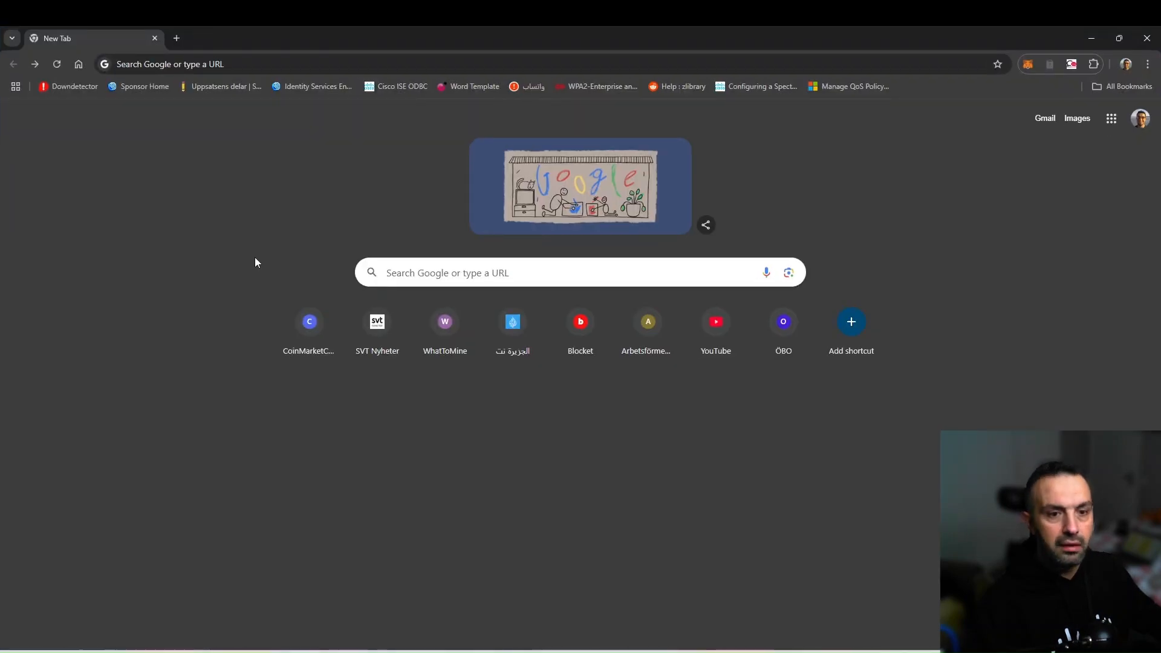
# Load cnn.com in Google Chrome.
pyautogui.click(246, 66)
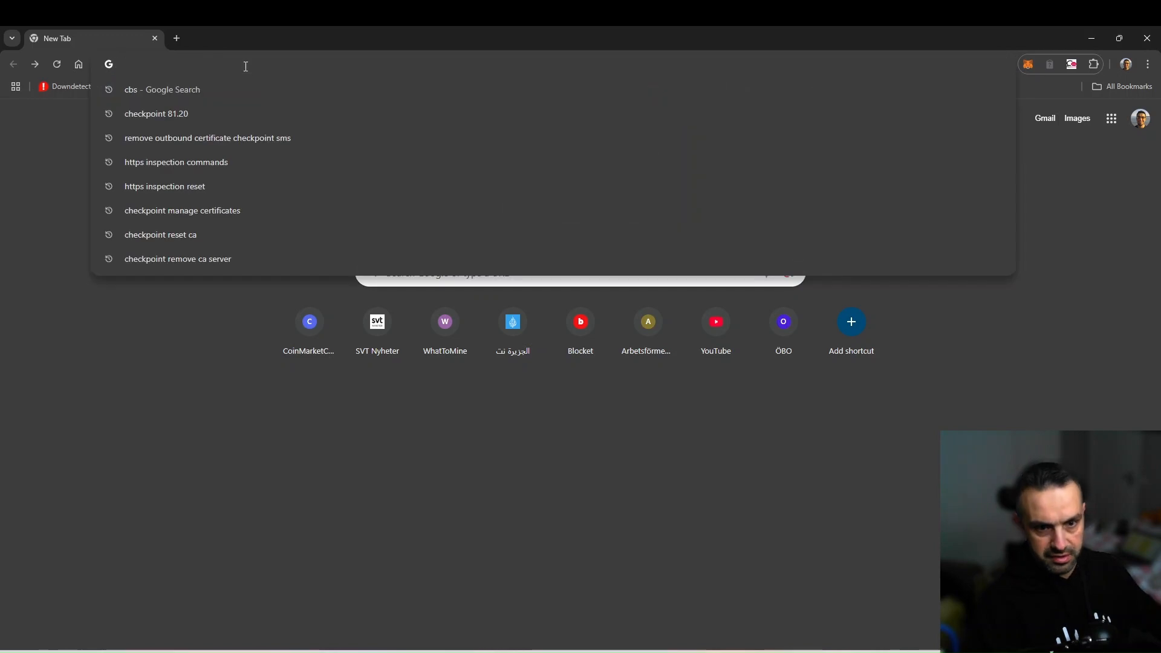
pyautogui.write('cnn.c')
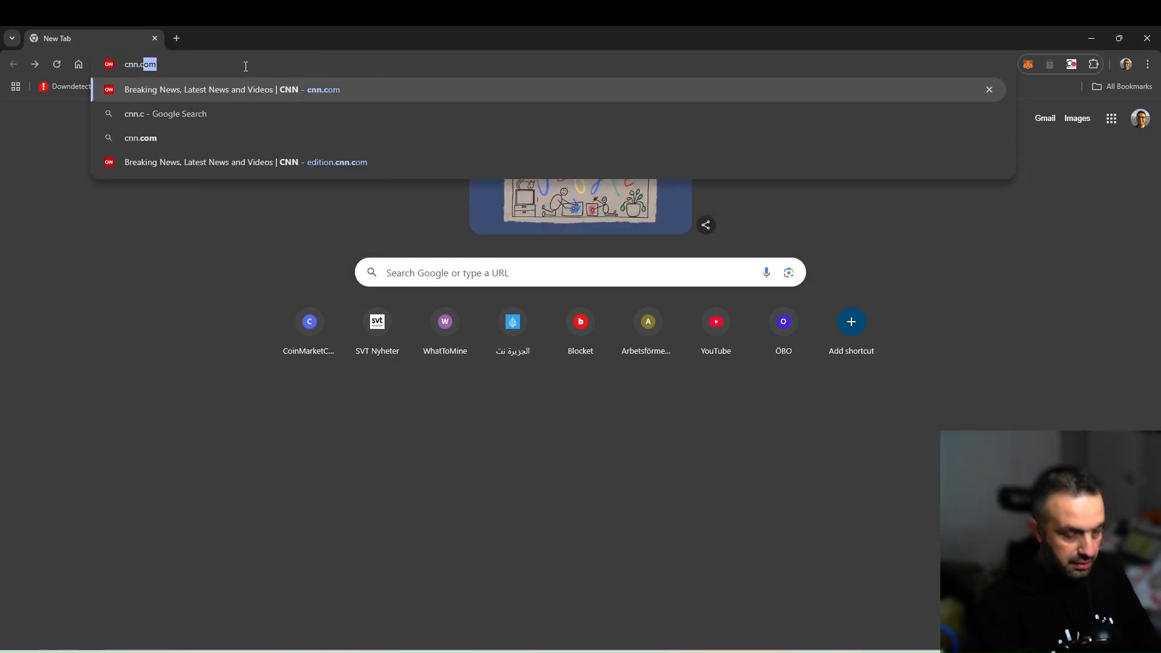
pyautogui.press('Return')
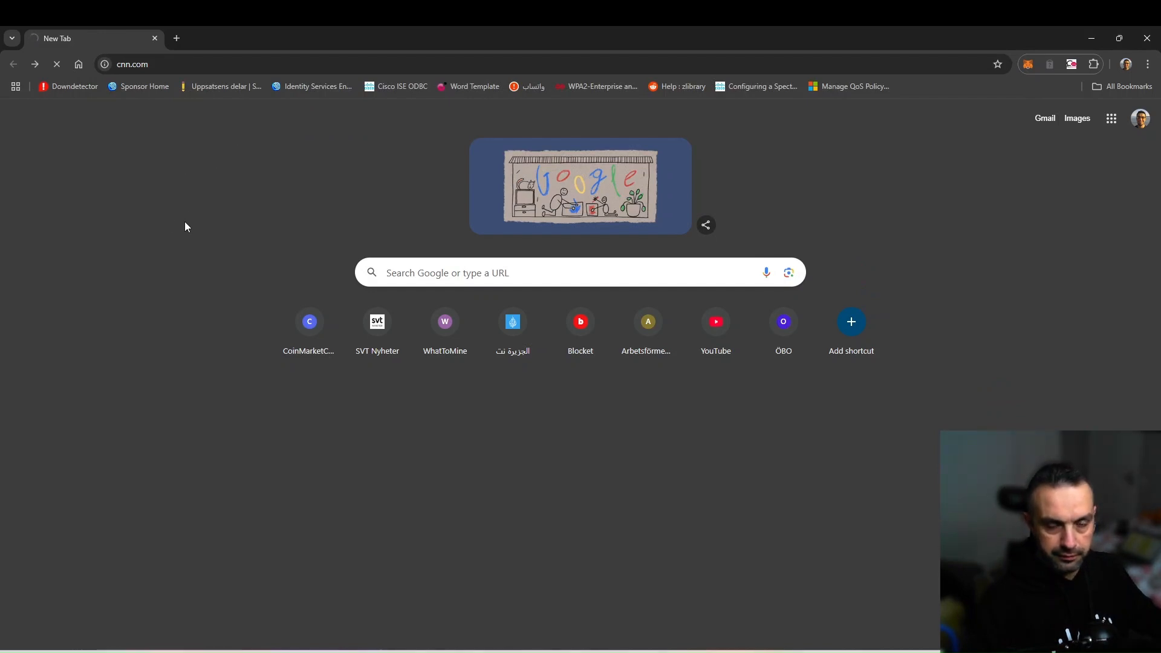
# Open svt.se in a second tab, which shows NET::ERR_CERT_AUTHORITY_INVALID.
pyautogui.click(176, 38)
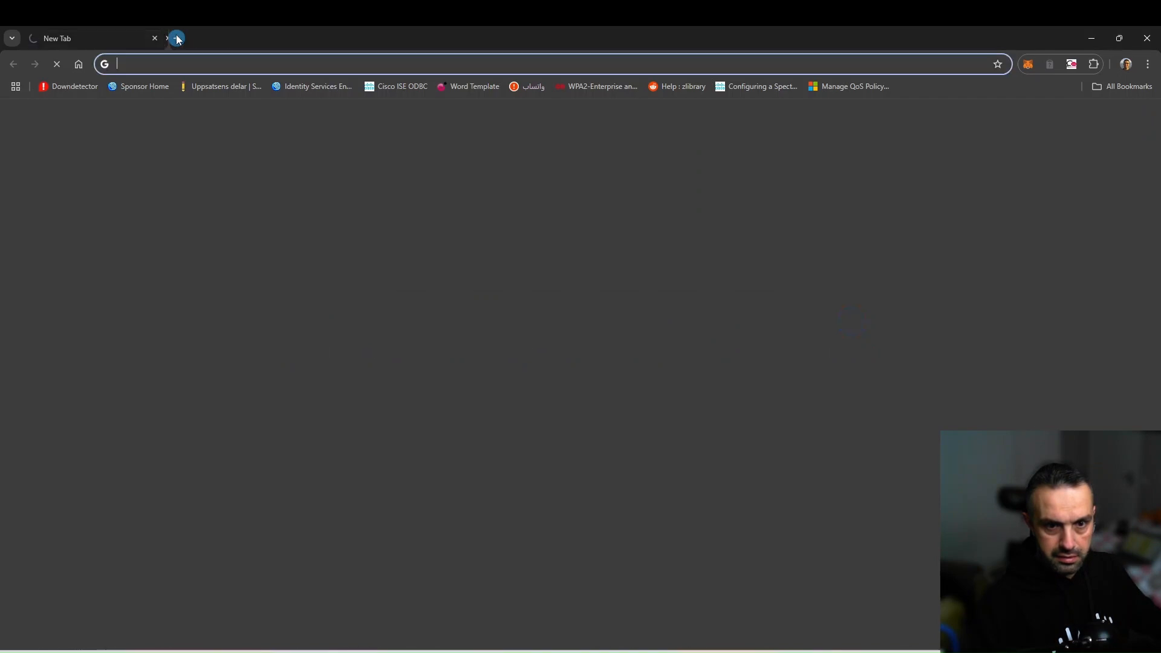
pyautogui.write('svt.se')
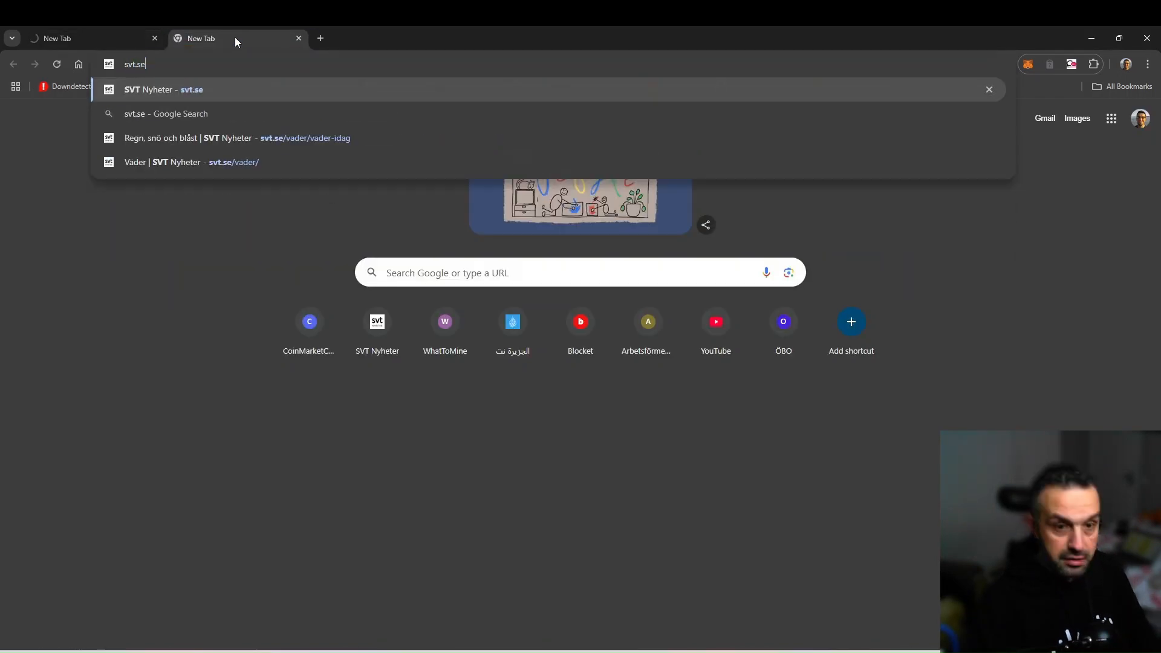
pyautogui.press('Return')
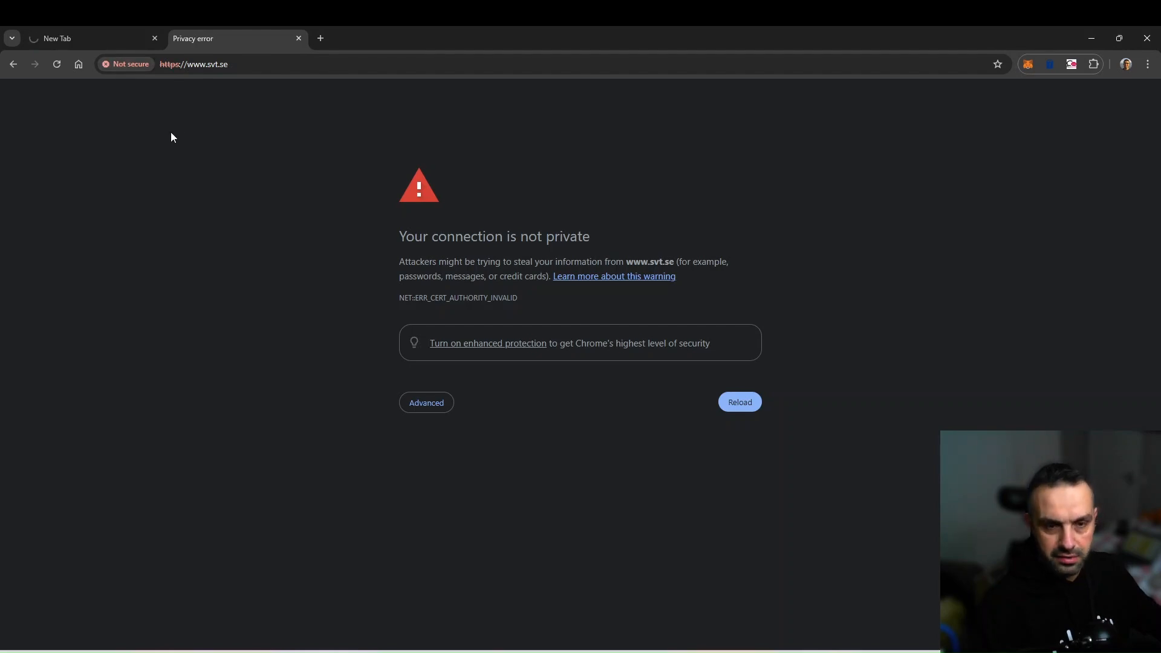
pyautogui.click(133, 65)
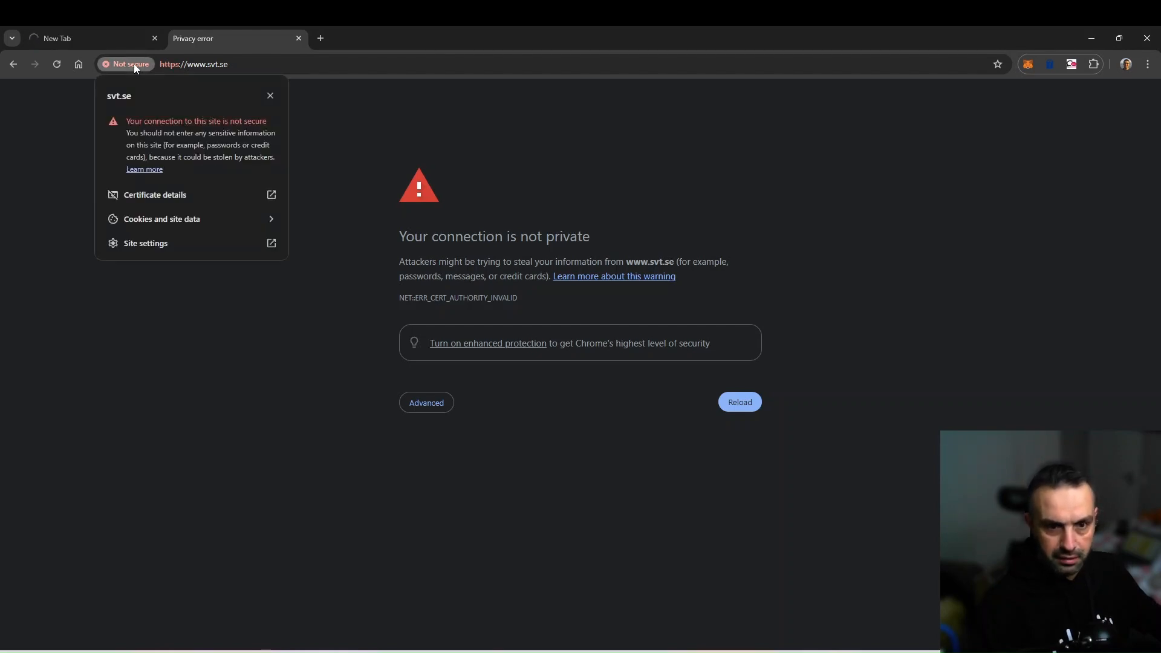
pyautogui.click(139, 194)
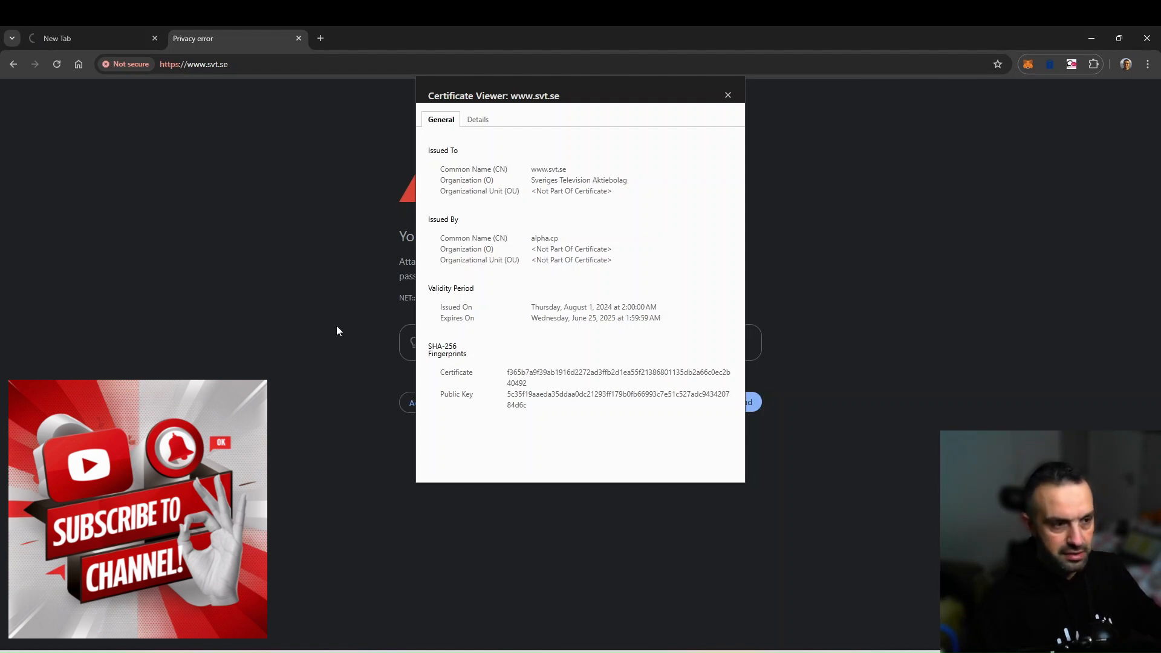
pyautogui.click(727, 96)
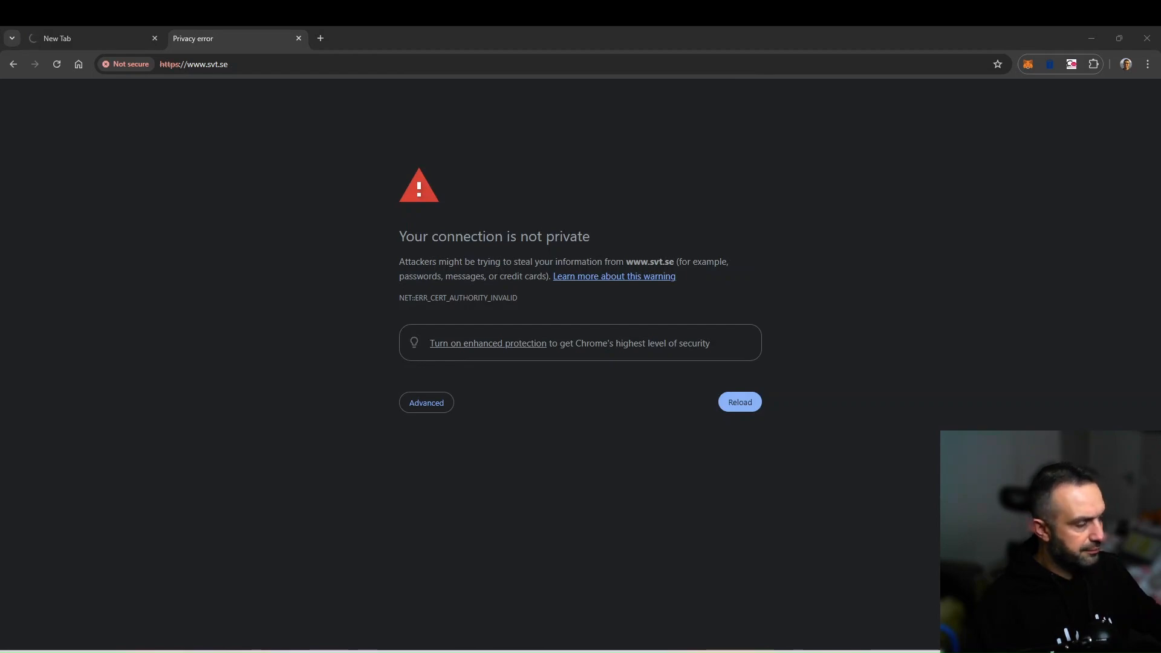
pyautogui.press('super+e')
# Open the my-cert.cer certificate file and center its dialog on screen.
pyautogui.scroll(-5, 668, 379)
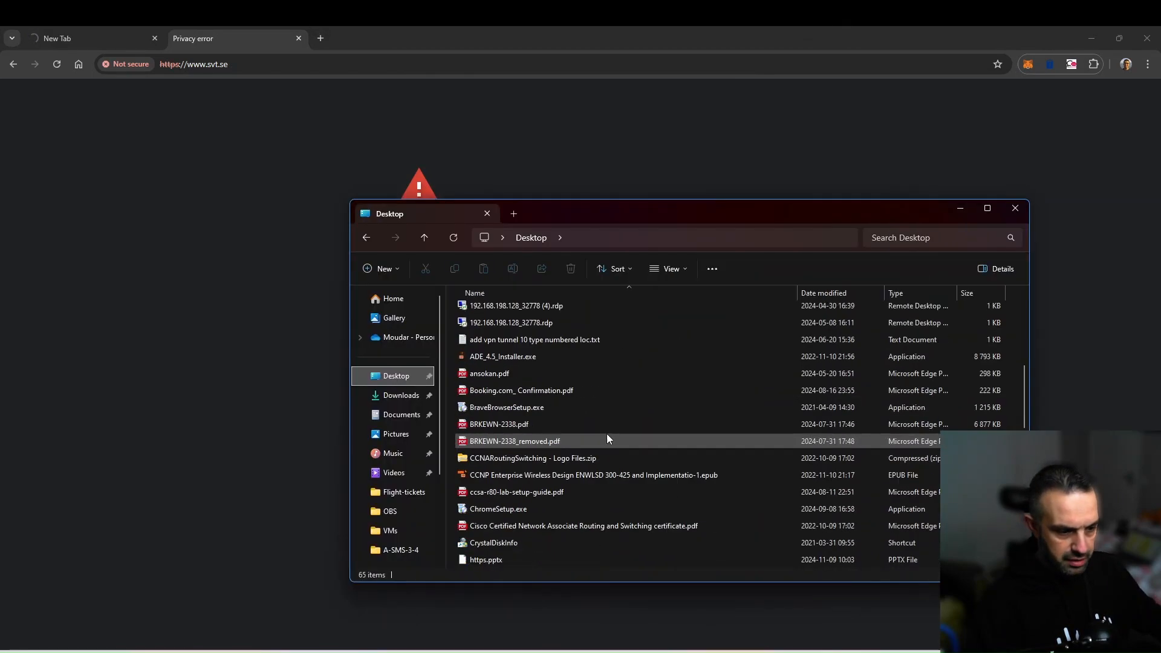
pyautogui.scroll(-2, 607, 434)
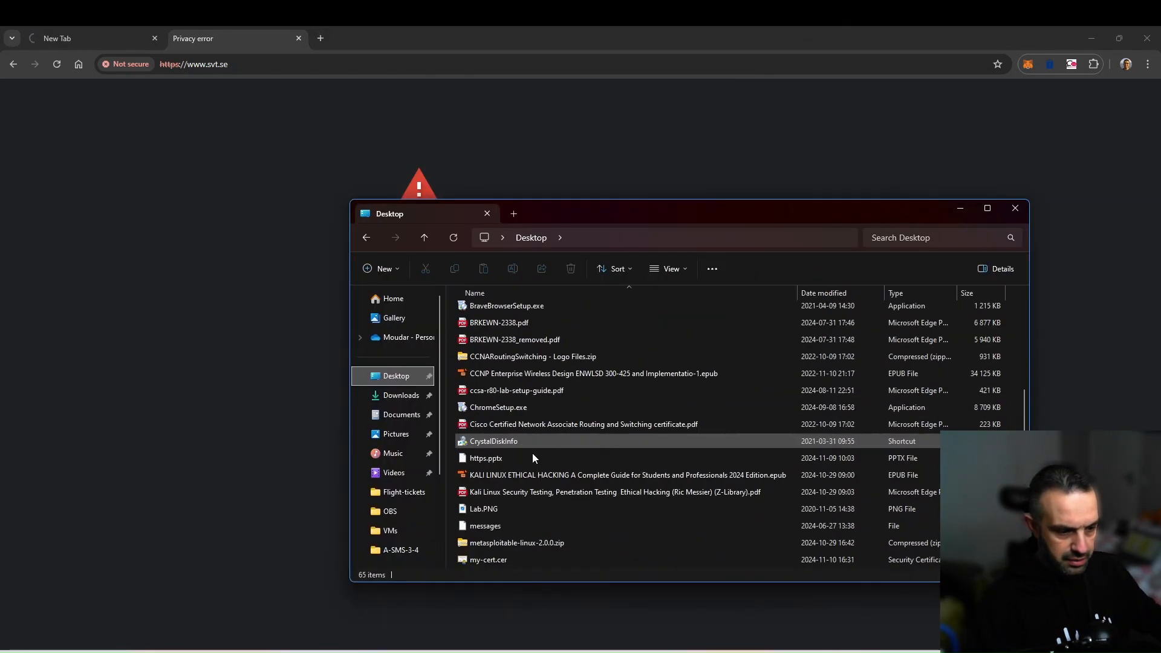
pyautogui.doubleClick(497, 560)
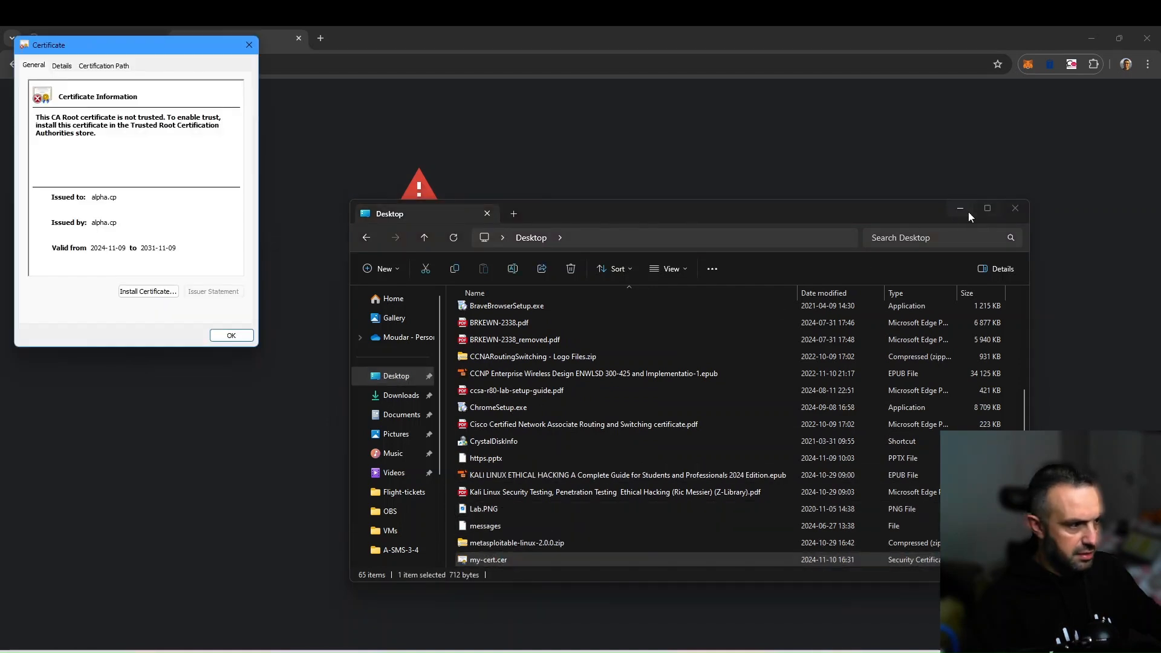
pyautogui.click(964, 211)
pyautogui.moveTo(162, 41); pyautogui.dragTo(477, 133)
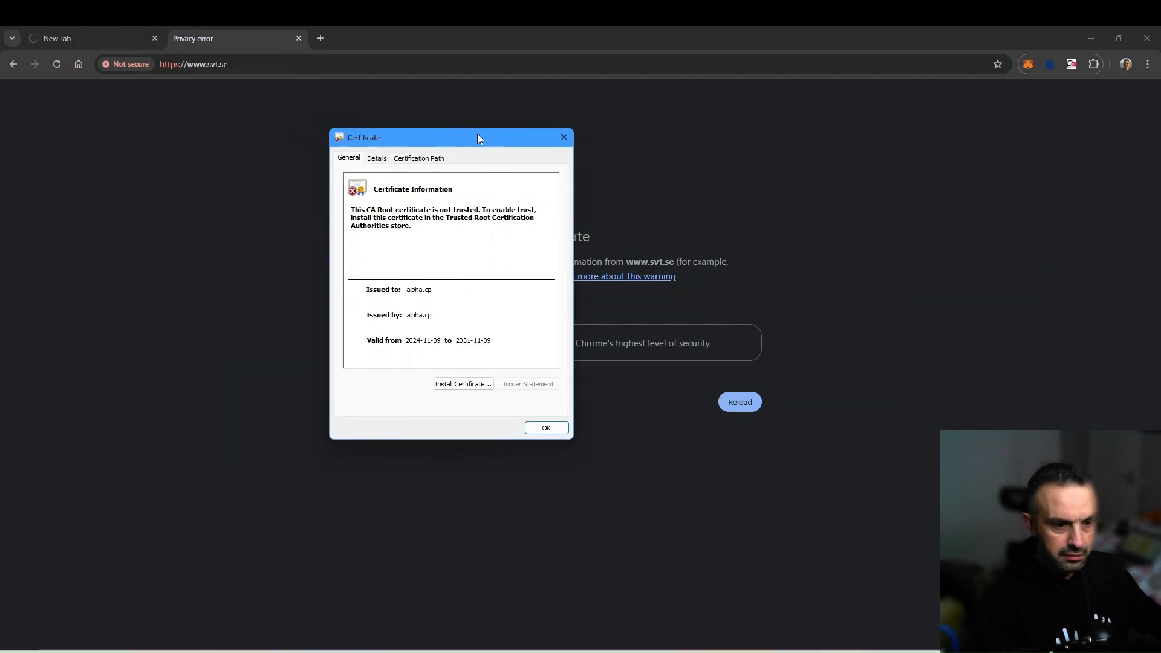
# Start installing the alpha.cp certificate for the Local Machine store location.
pyautogui.click(459, 390)
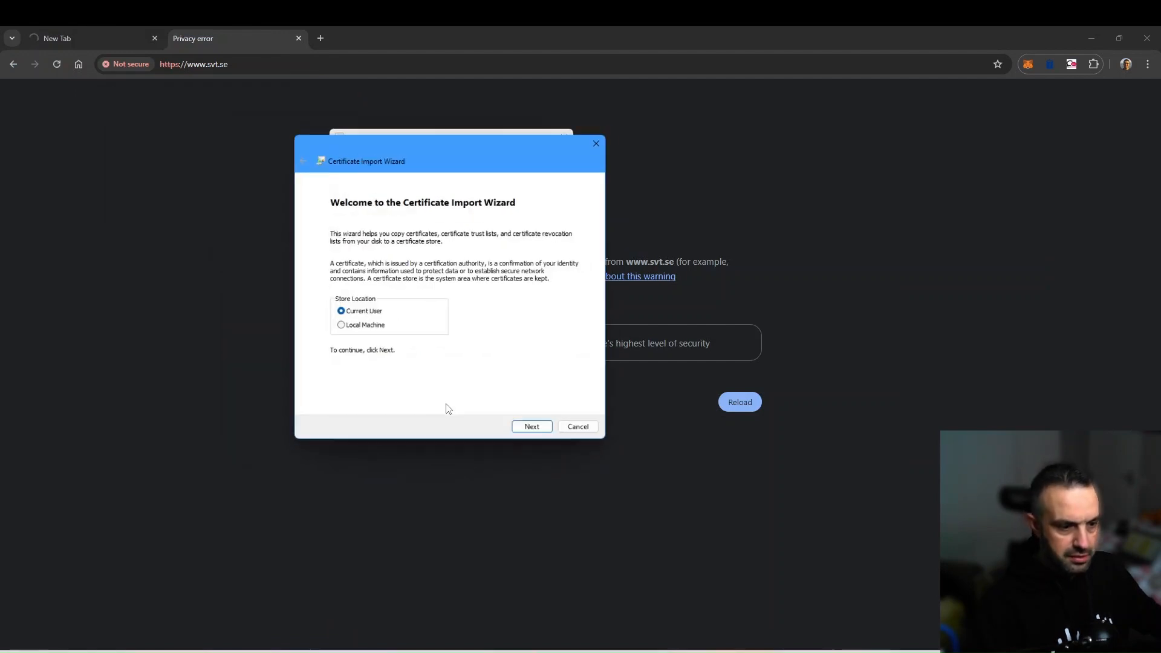
pyautogui.click(354, 327)
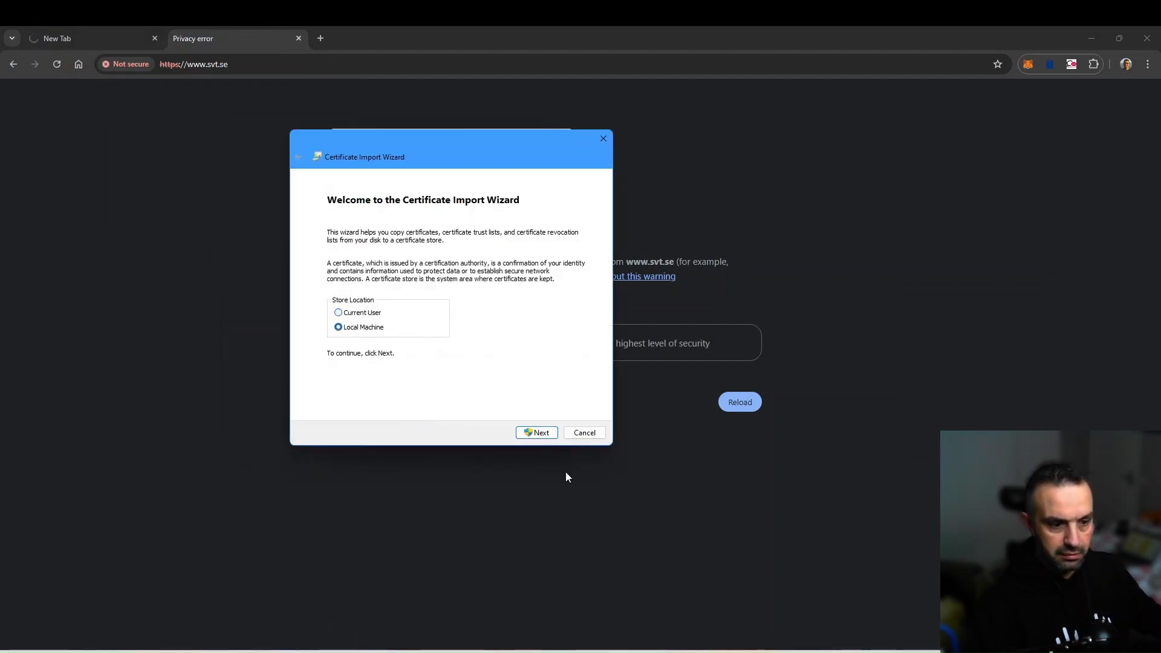
pyautogui.click(540, 437)
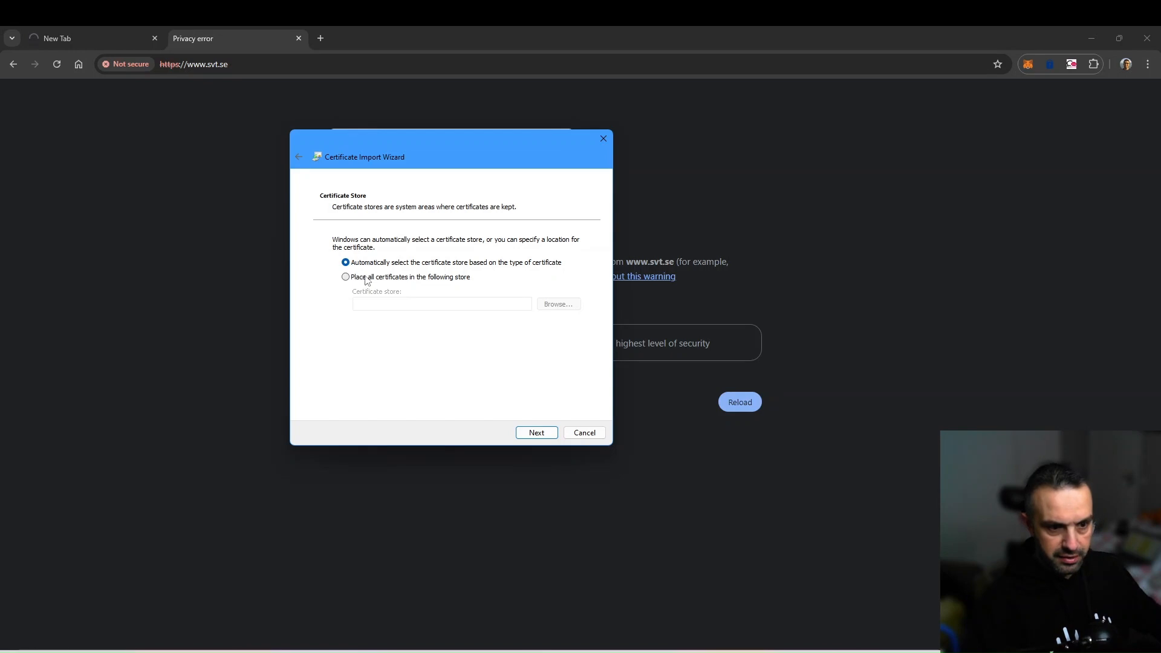
# Place the certificate in Trusted Root Certification Authorities and finish the import.
pyautogui.click(409, 277)
pyautogui.click(553, 304)
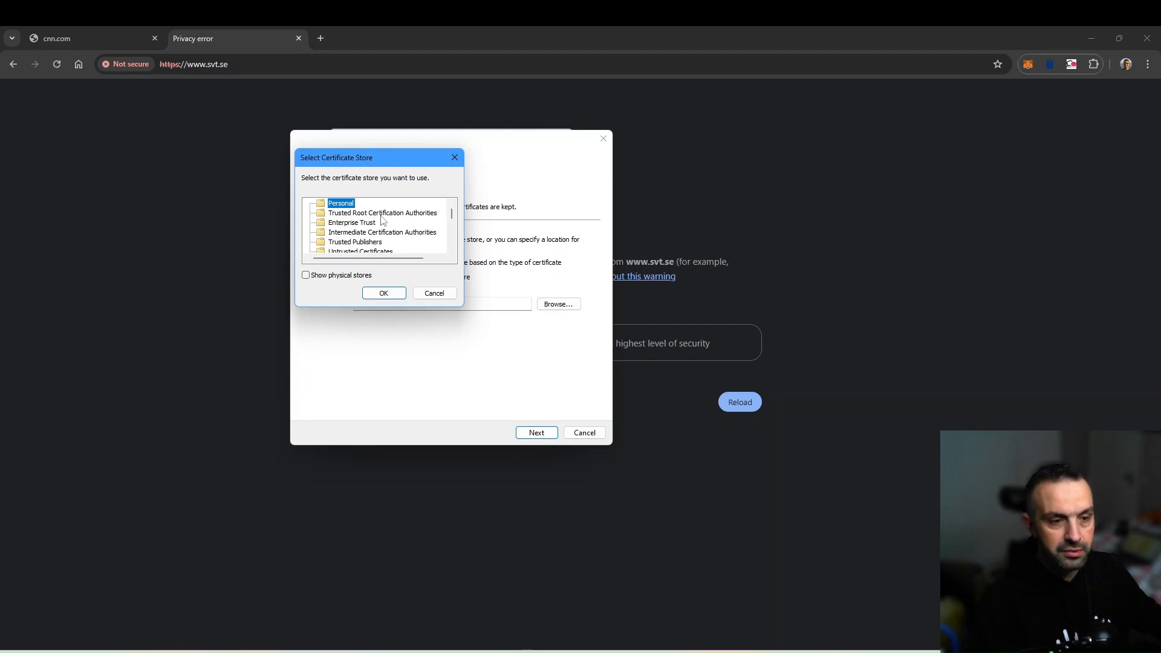
pyautogui.click(402, 215)
pyautogui.click(387, 290)
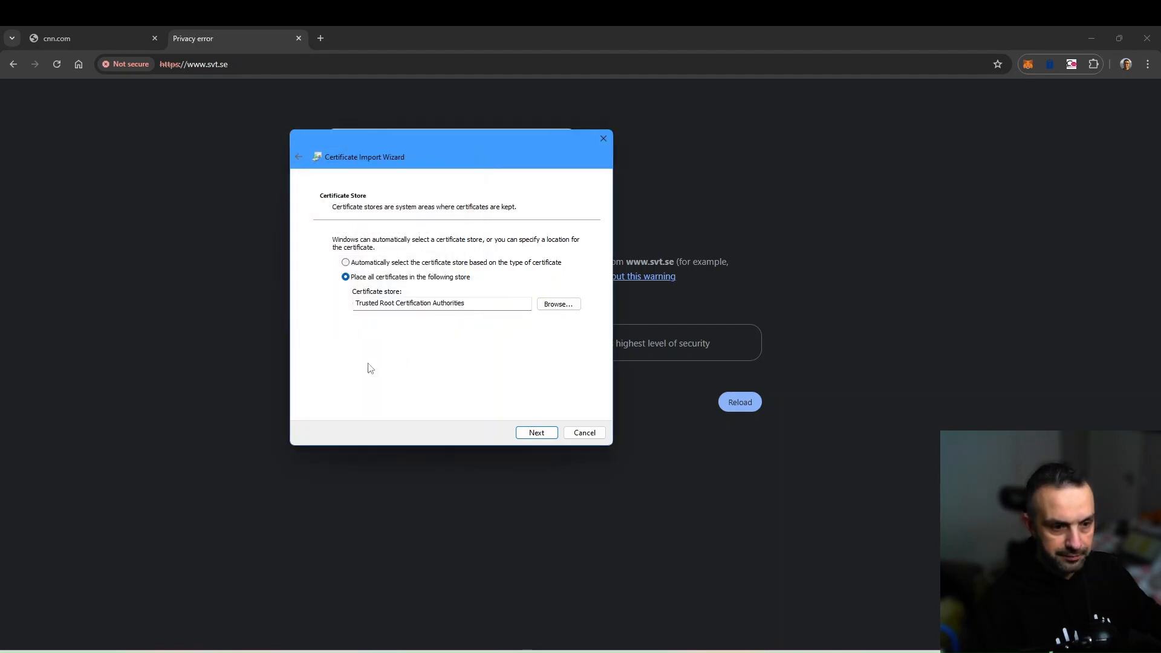
pyautogui.click(532, 433)
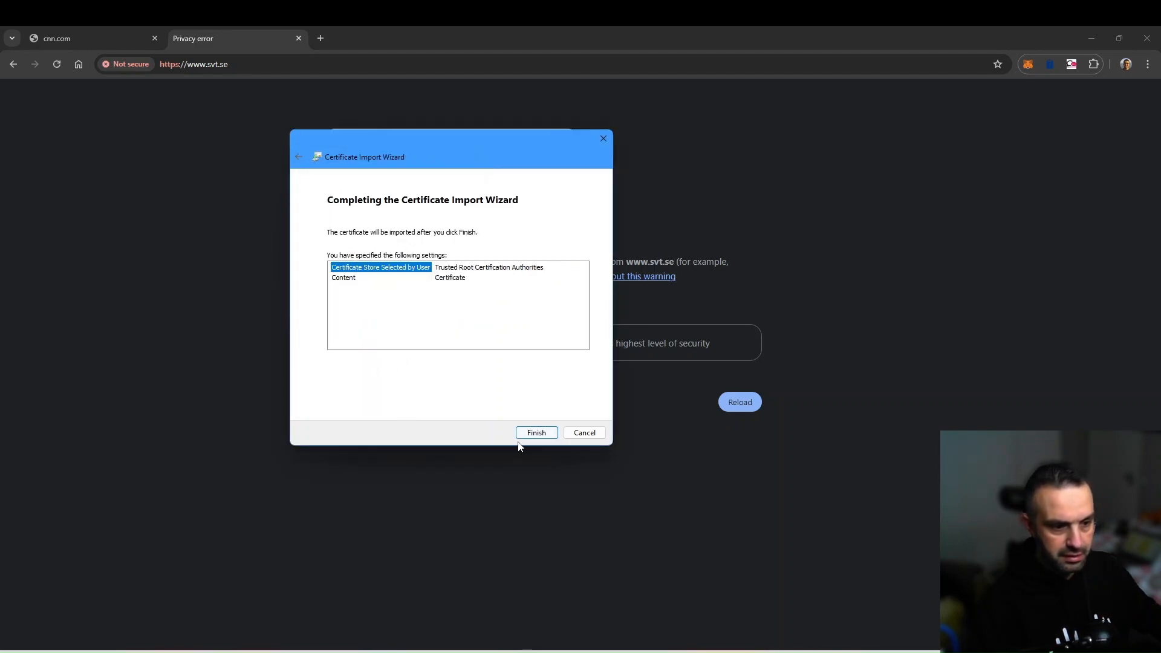
pyautogui.click(529, 433)
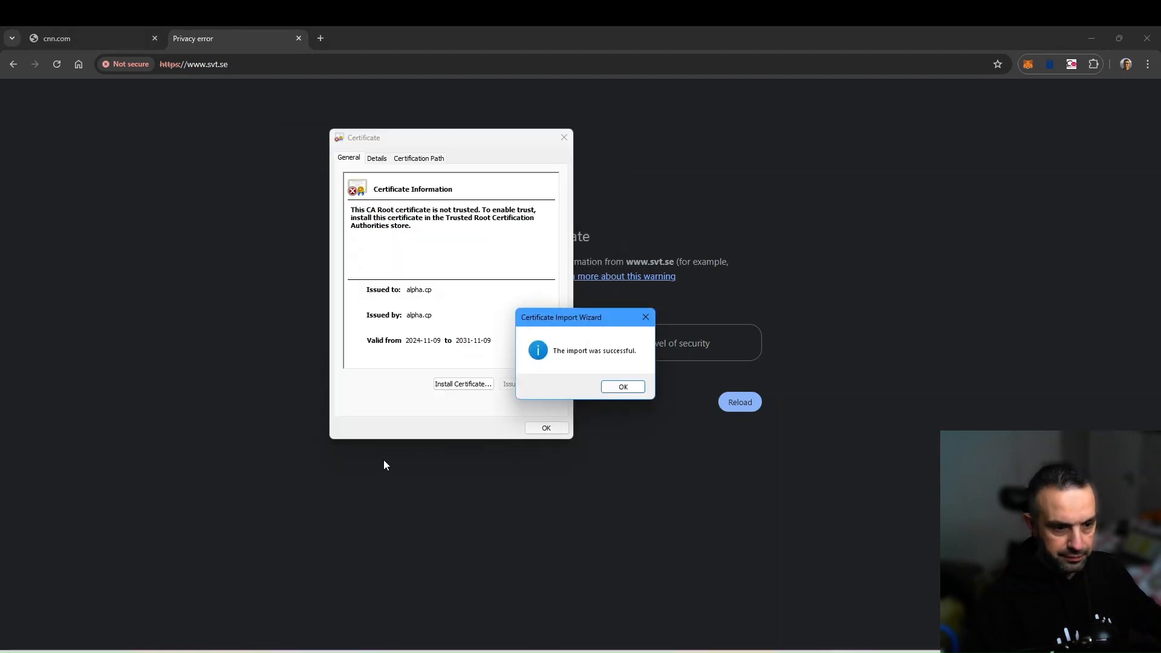
pyautogui.click(629, 387)
pyautogui.click(547, 428)
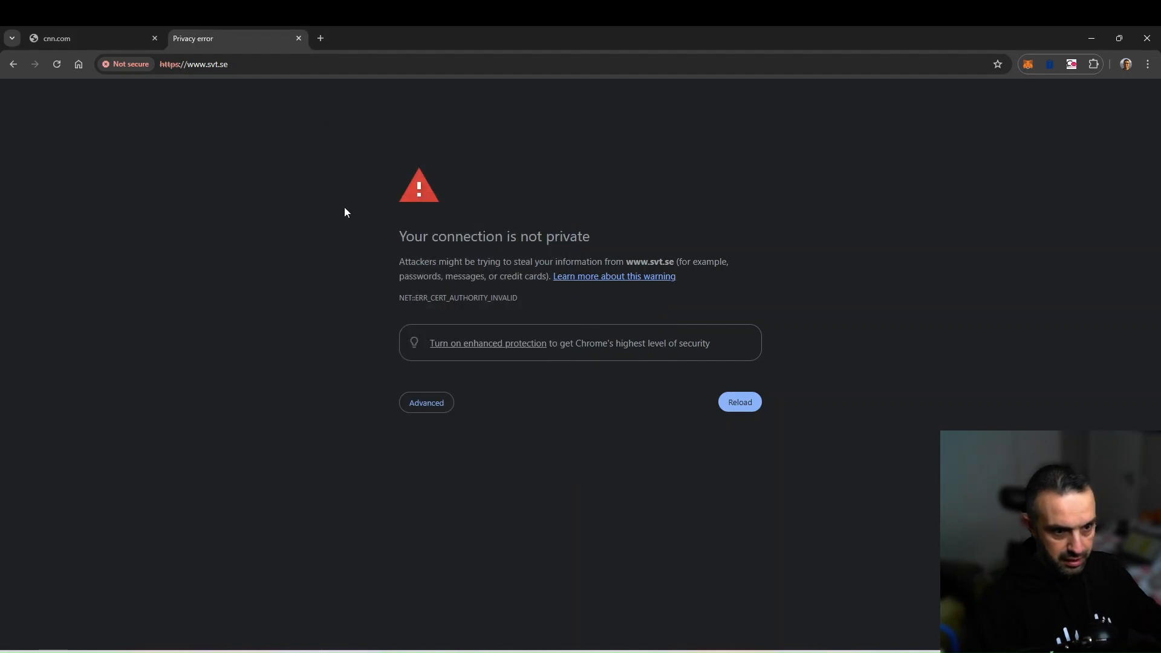
pyautogui.click(59, 67)
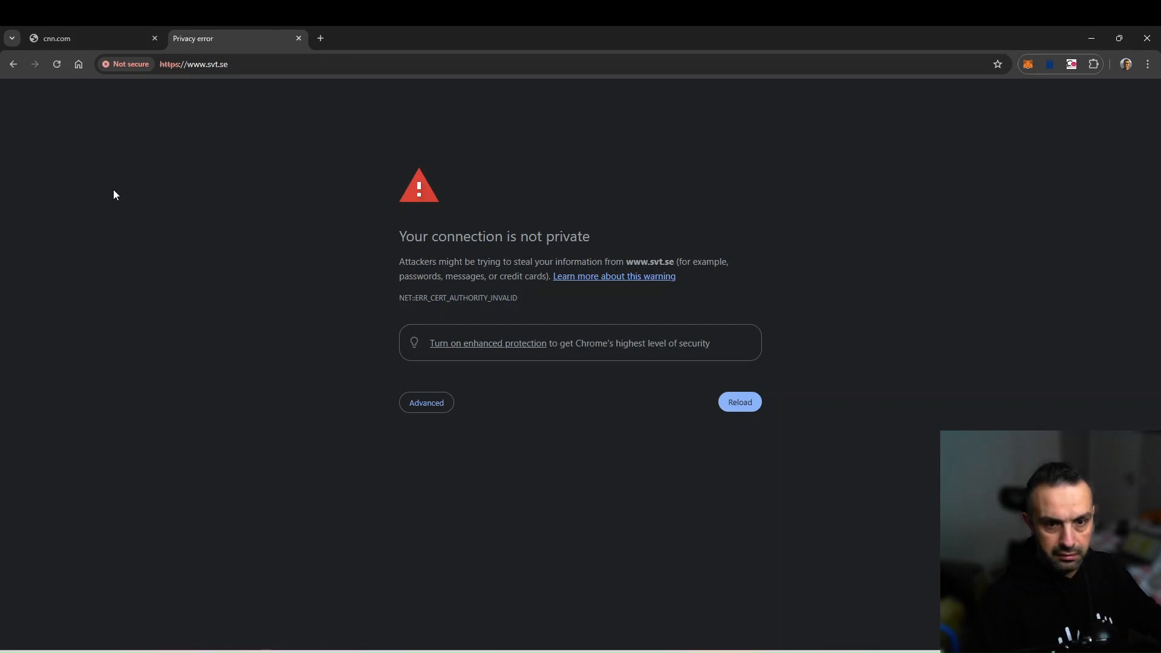
pyautogui.click(57, 65)
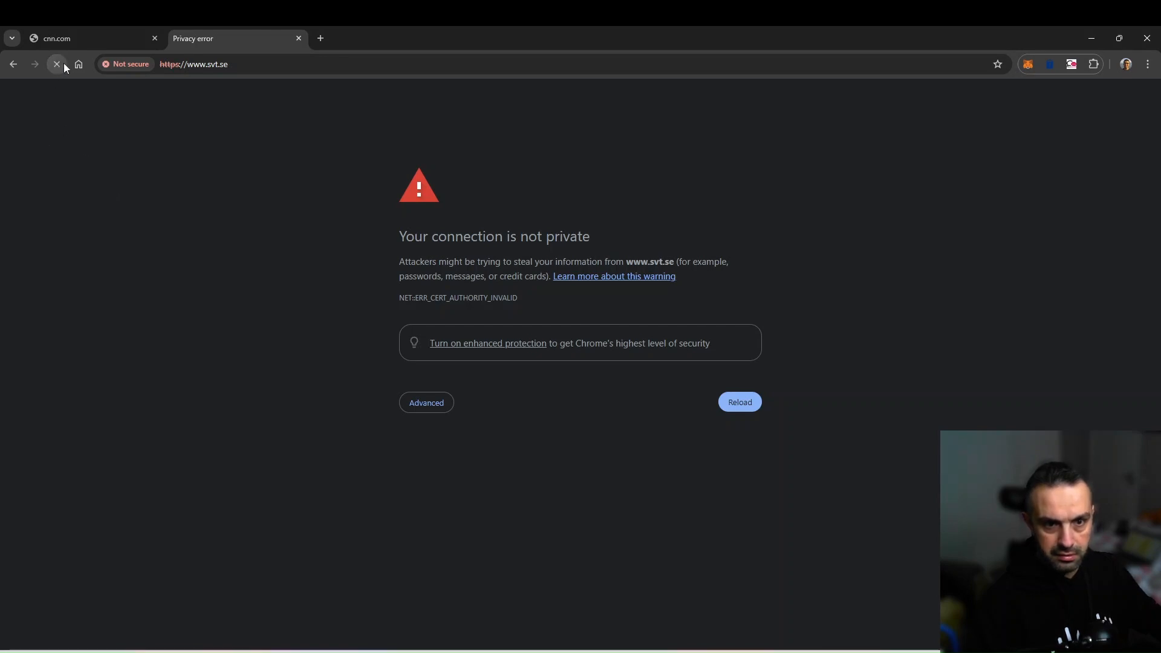
pyautogui.click(242, 71)
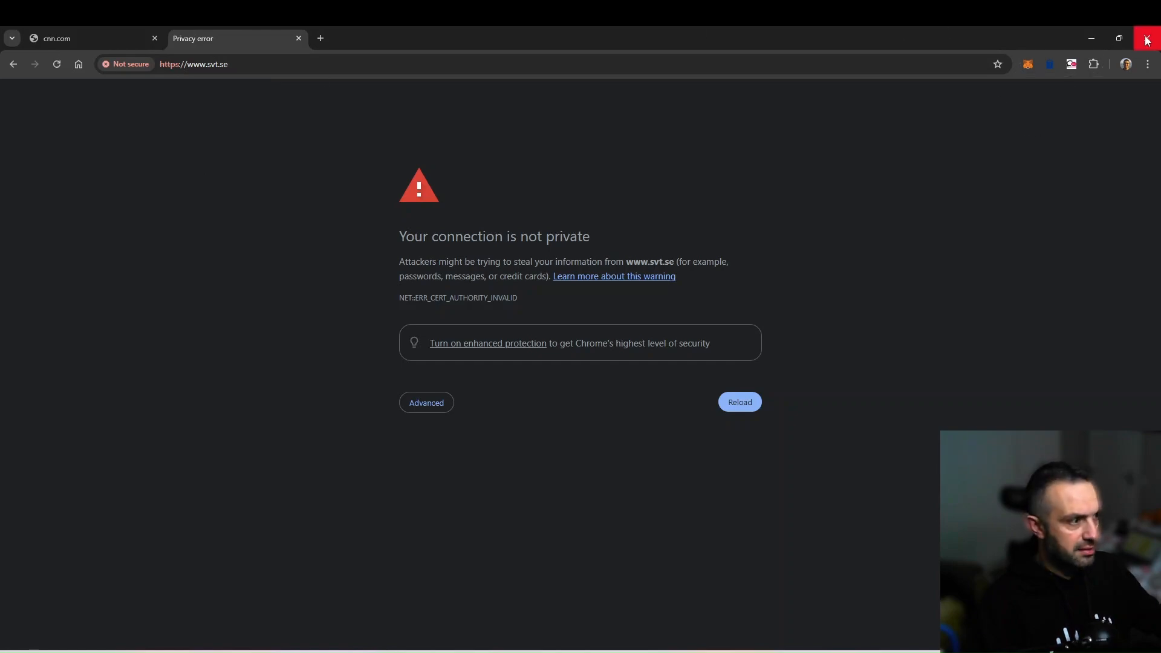
pyautogui.click(263, 649)
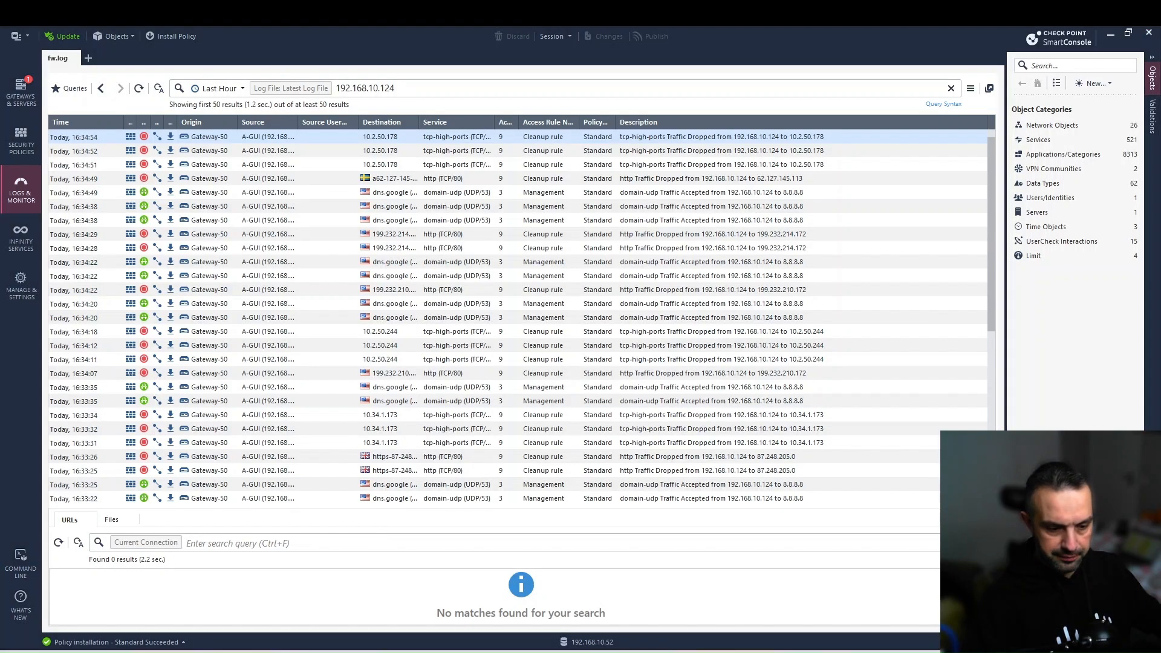
pyautogui.rightClick(262, 648)
pyautogui.click(228, 593)
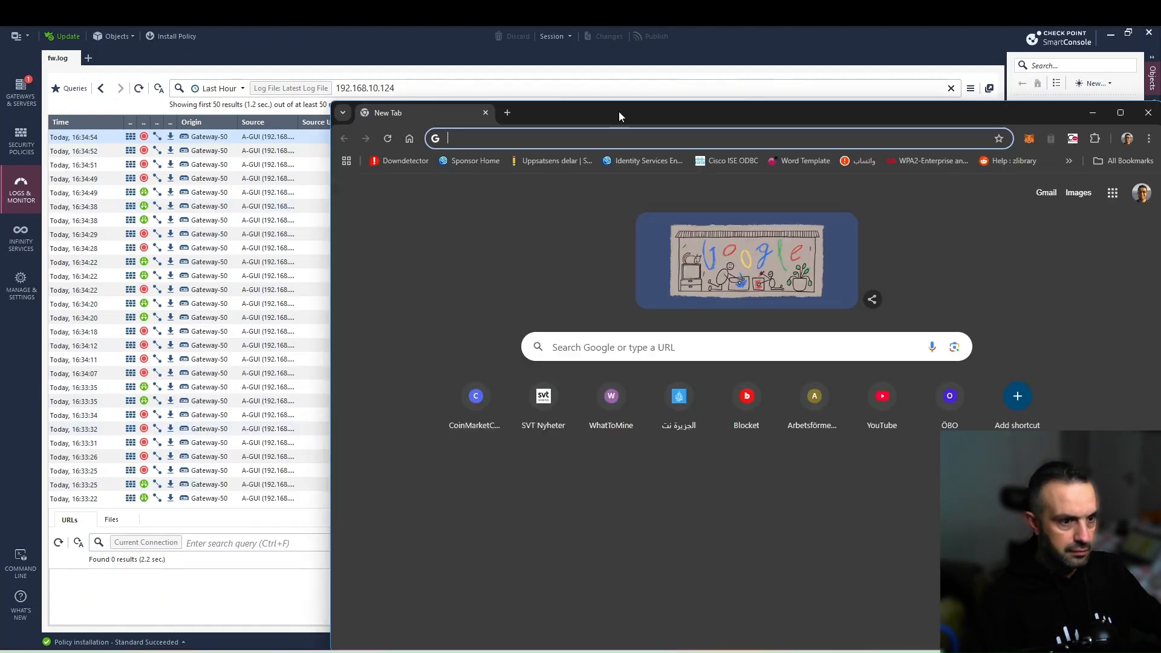
pyautogui.doubleClick(619, 112)
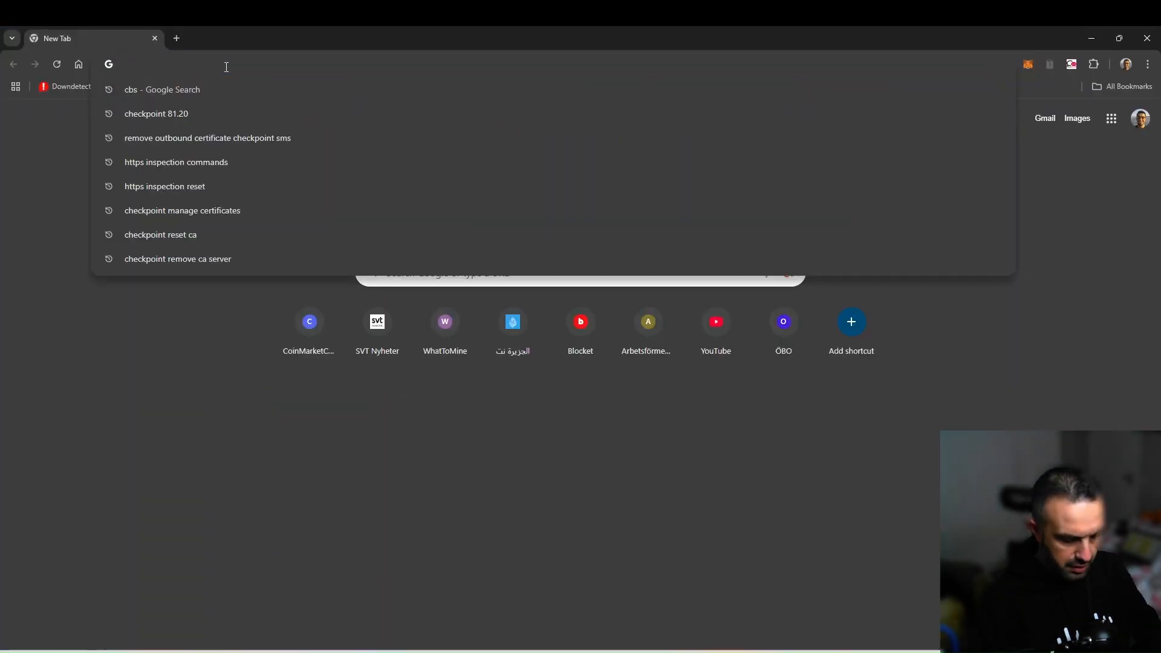
pyautogui.write('svt.se')
pyautogui.press('Return')
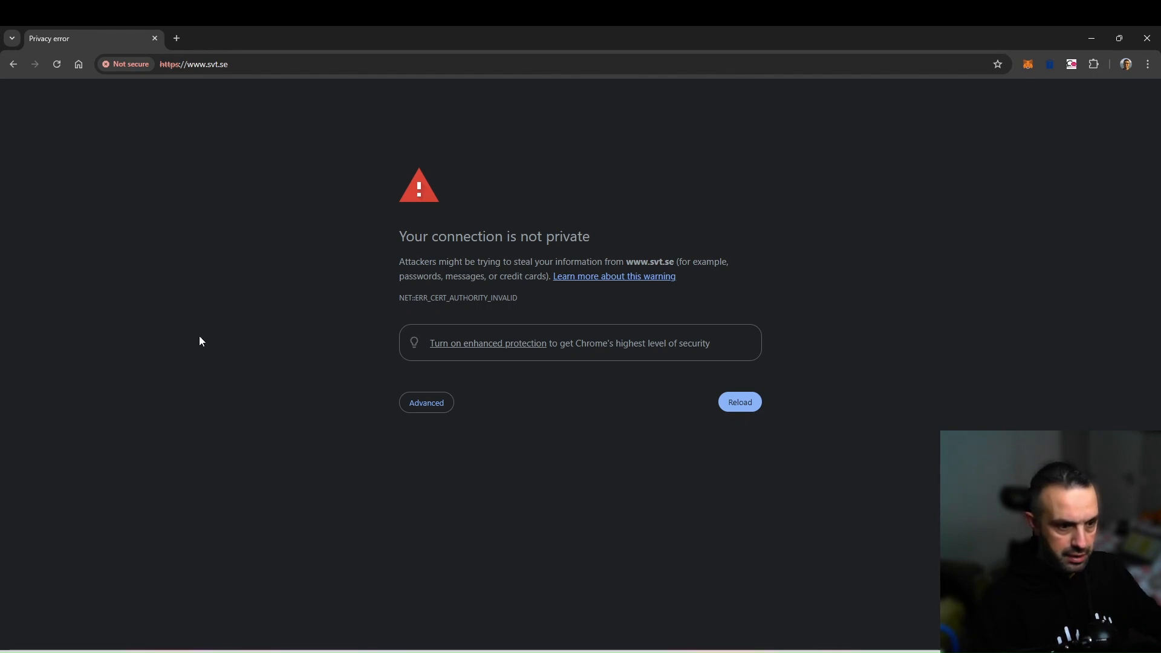
pyautogui.click(131, 65)
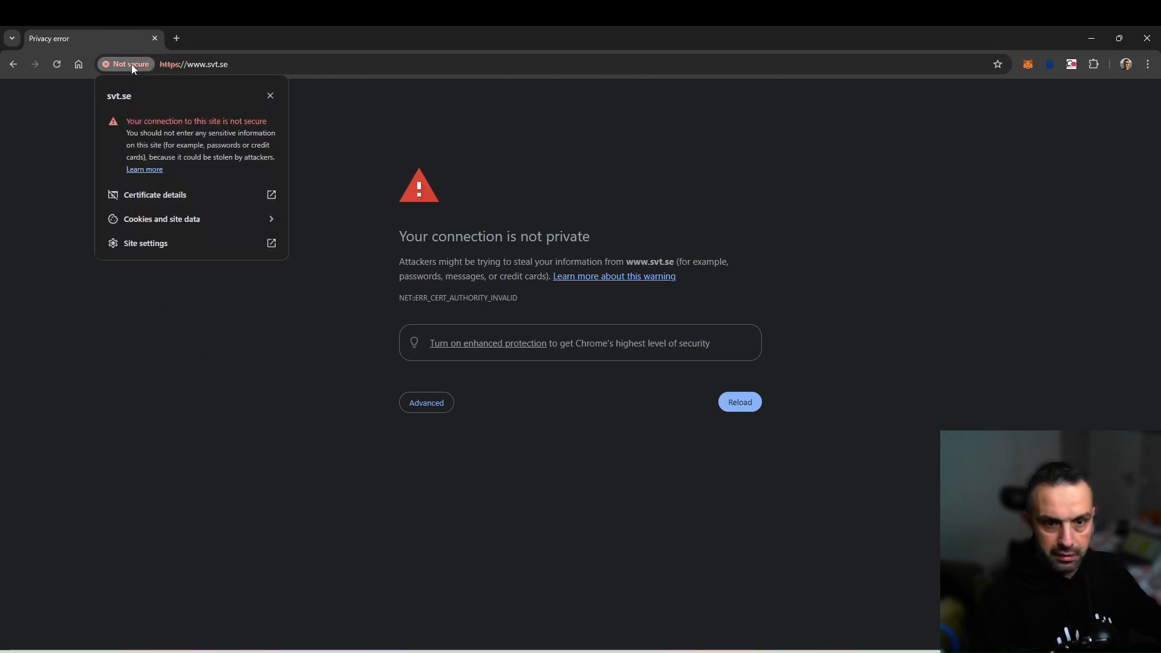
pyautogui.click(162, 200)
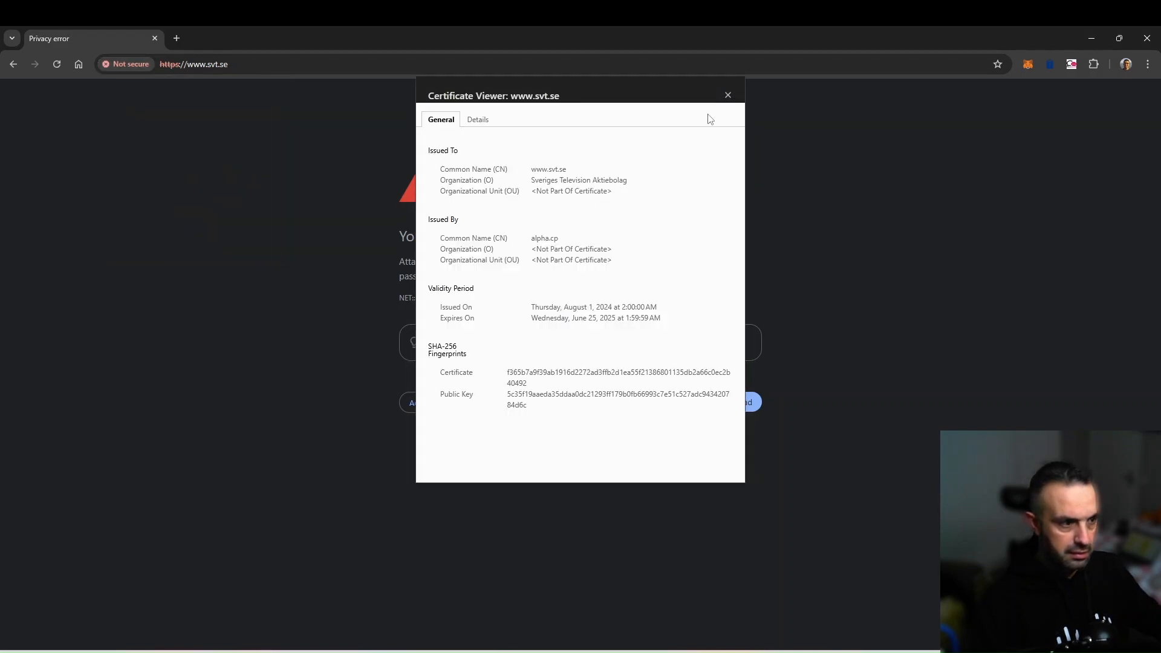
pyautogui.click(728, 96)
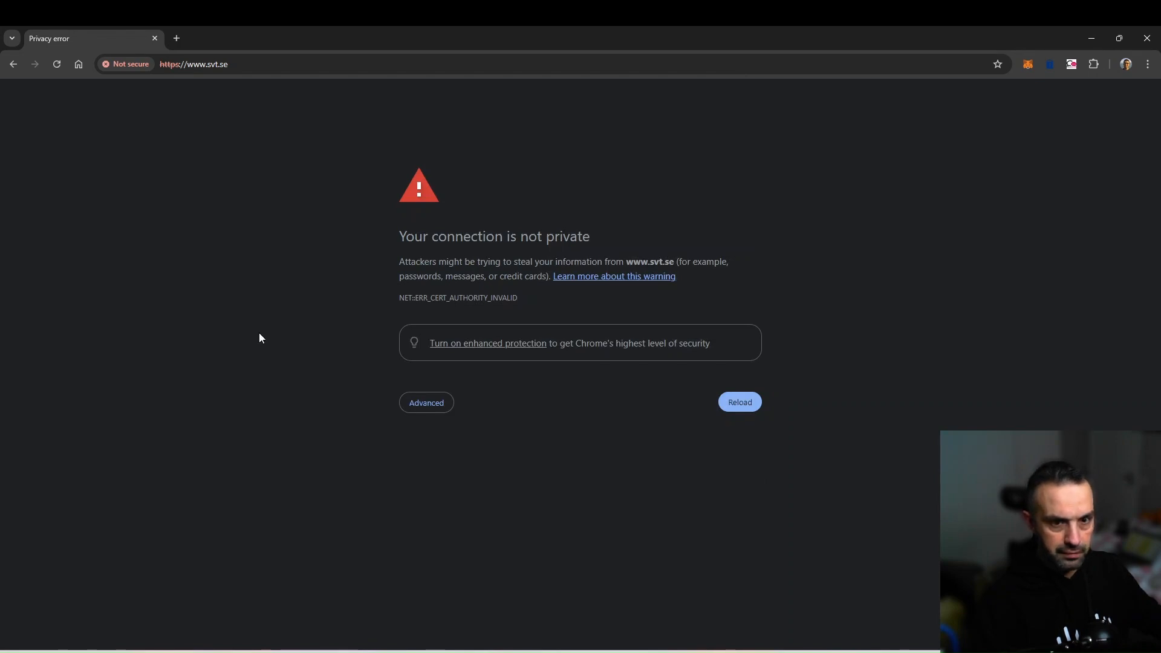
pyautogui.moveTo(262, 651)
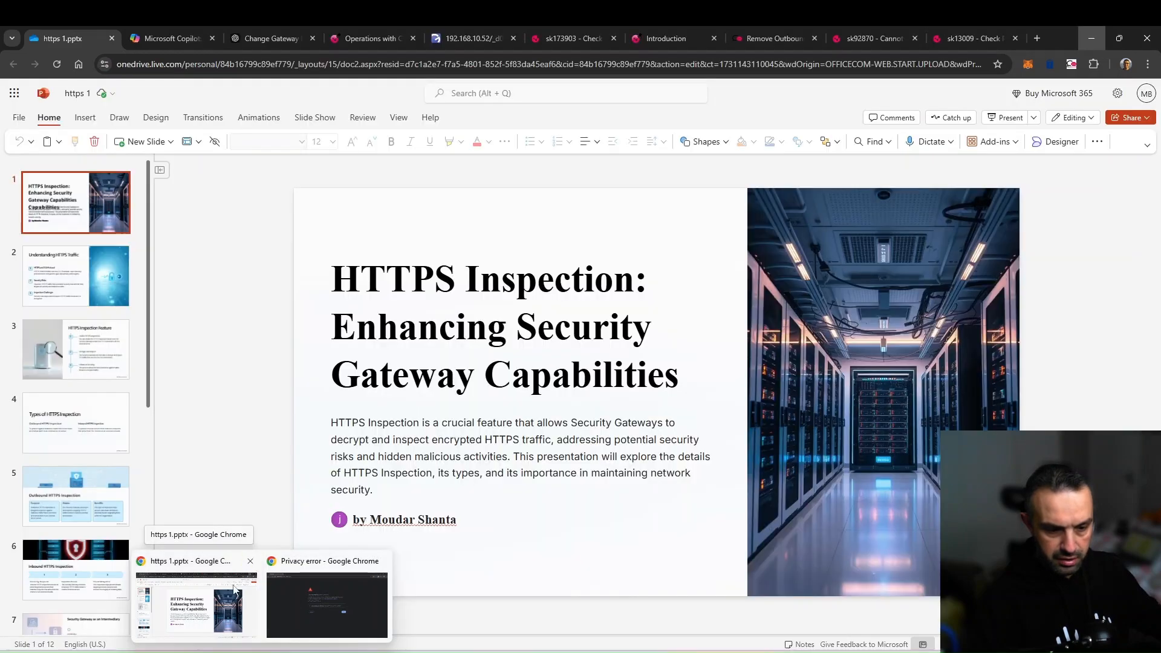
pyautogui.click(249, 560)
pyautogui.click(235, 600)
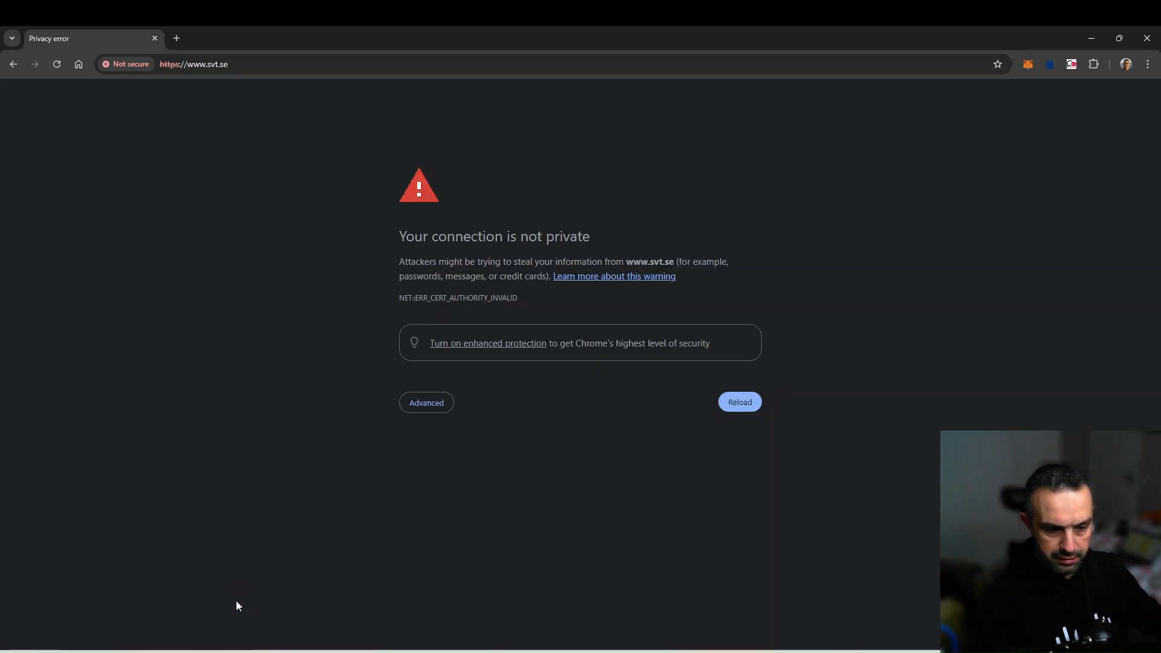
pyautogui.click(1147, 38)
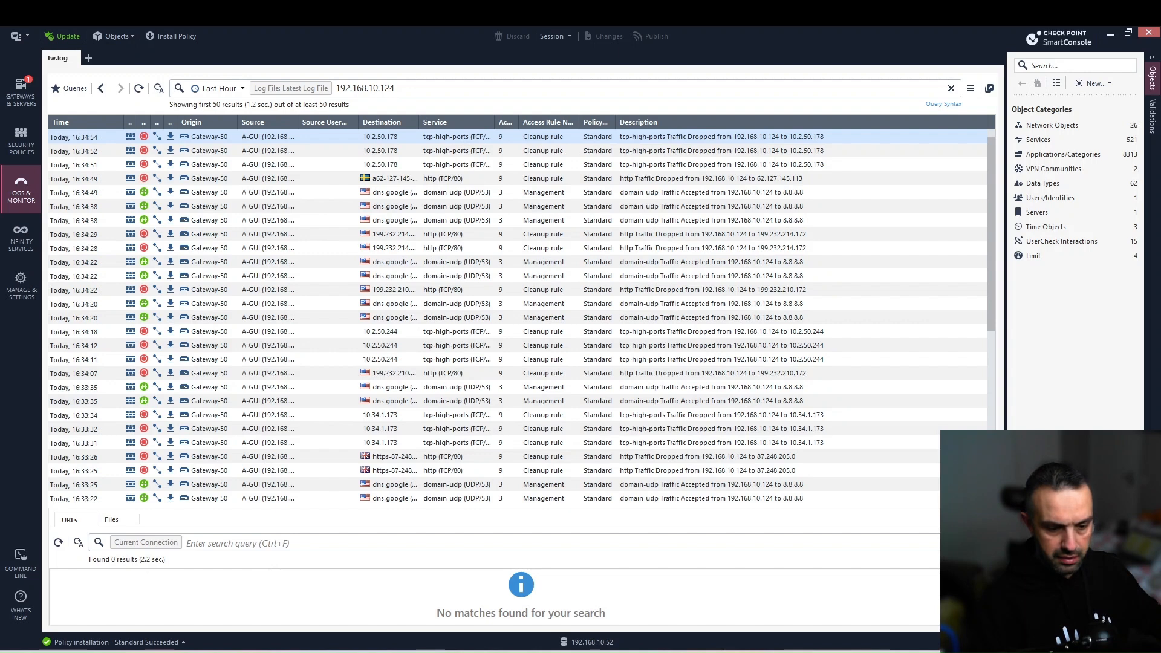
# Reopen svt.se in Chrome and confirm its certificate is now valid.
pyautogui.click(260, 650)
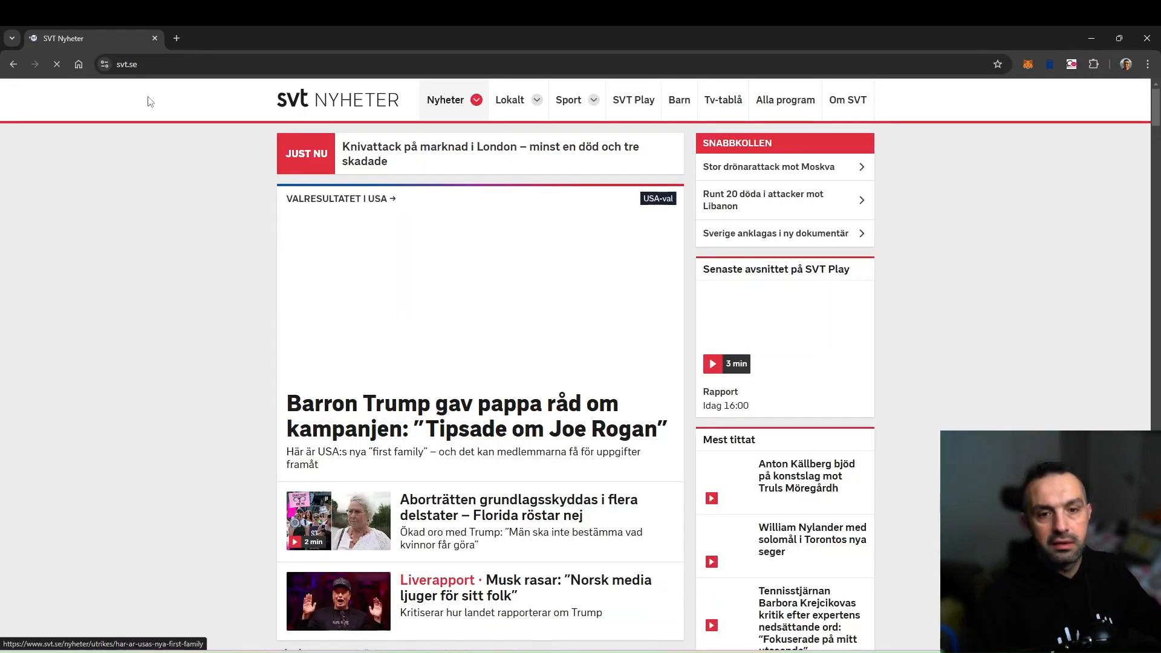
pyautogui.click(105, 64)
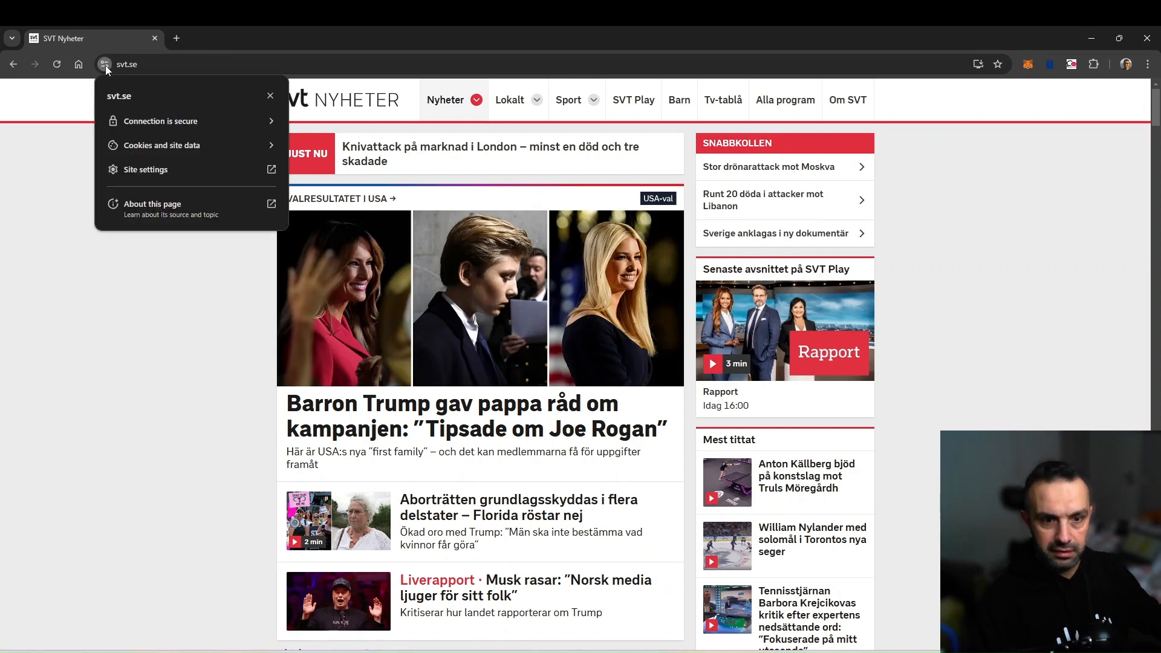
pyautogui.click(194, 126)
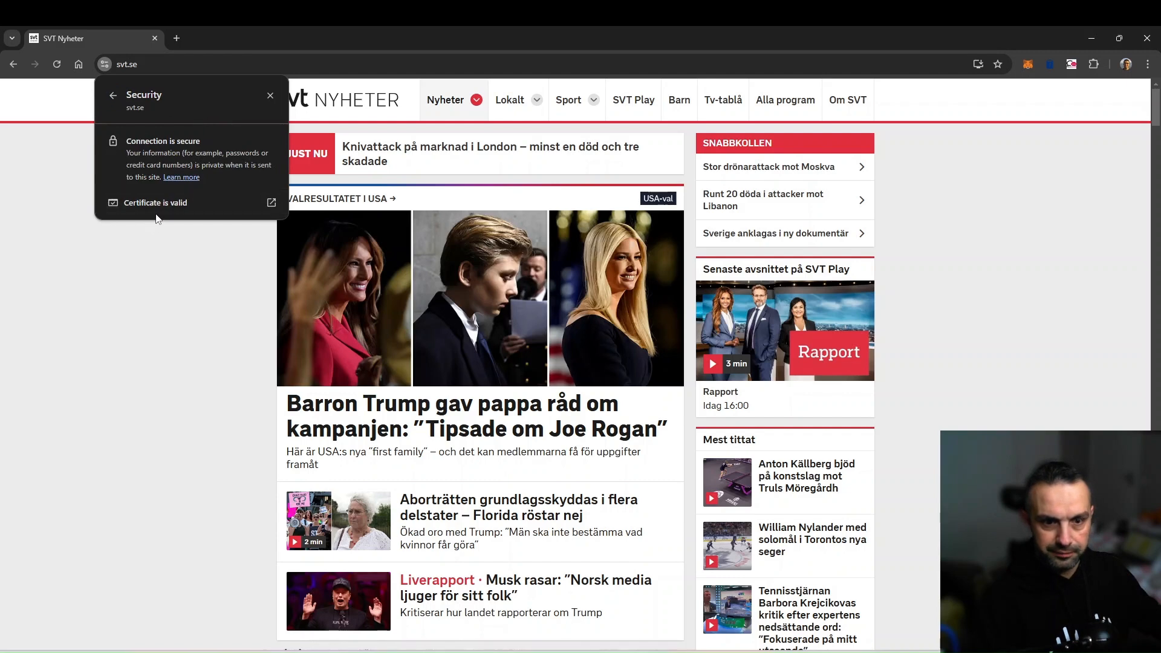
pyautogui.click(189, 205)
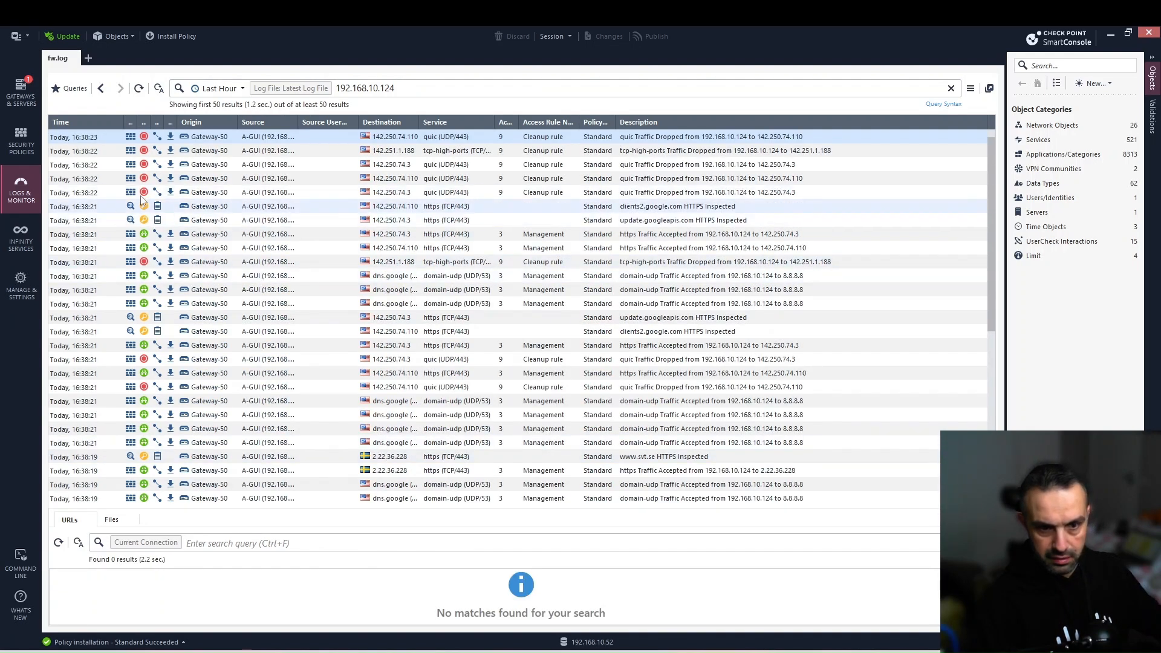
# Widen the Action column and inspect the clients2.google.com HTTPS Inspect log details.
pyautogui.doubleClick(150, 124)
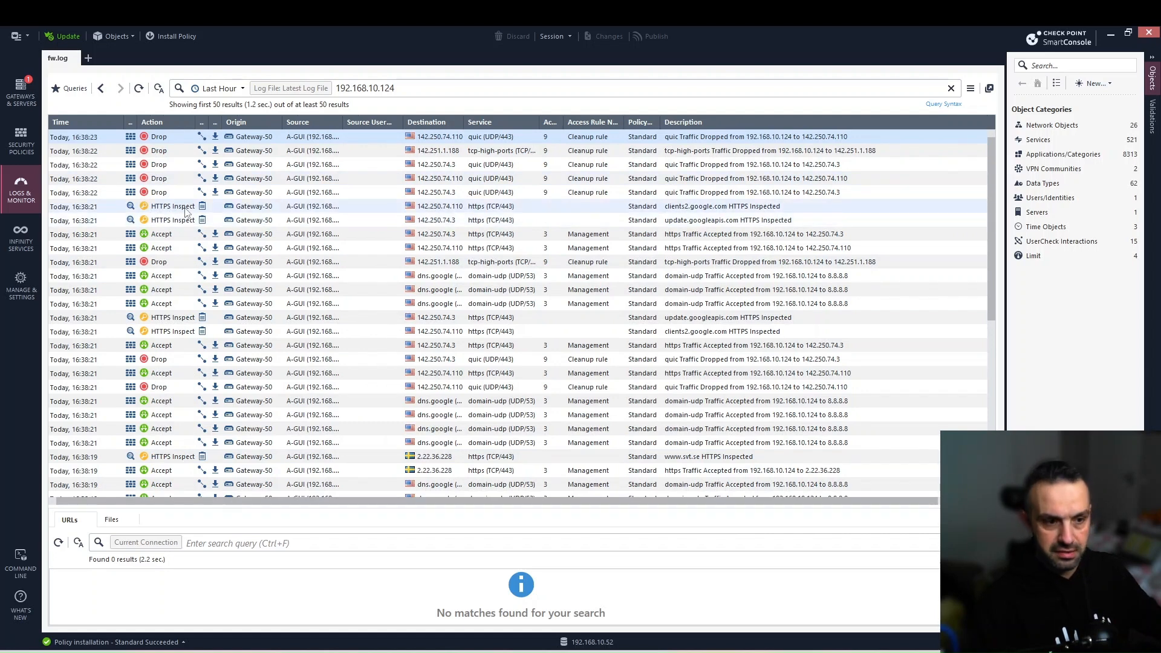
pyautogui.click(185, 208)
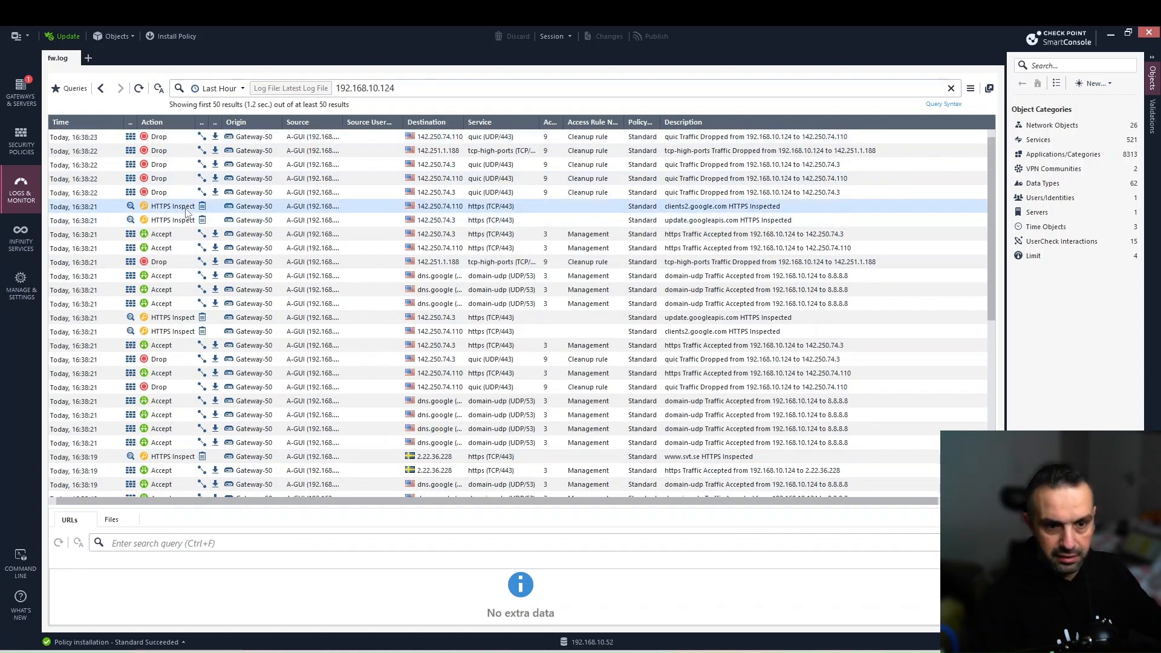
pyautogui.doubleClick(186, 212)
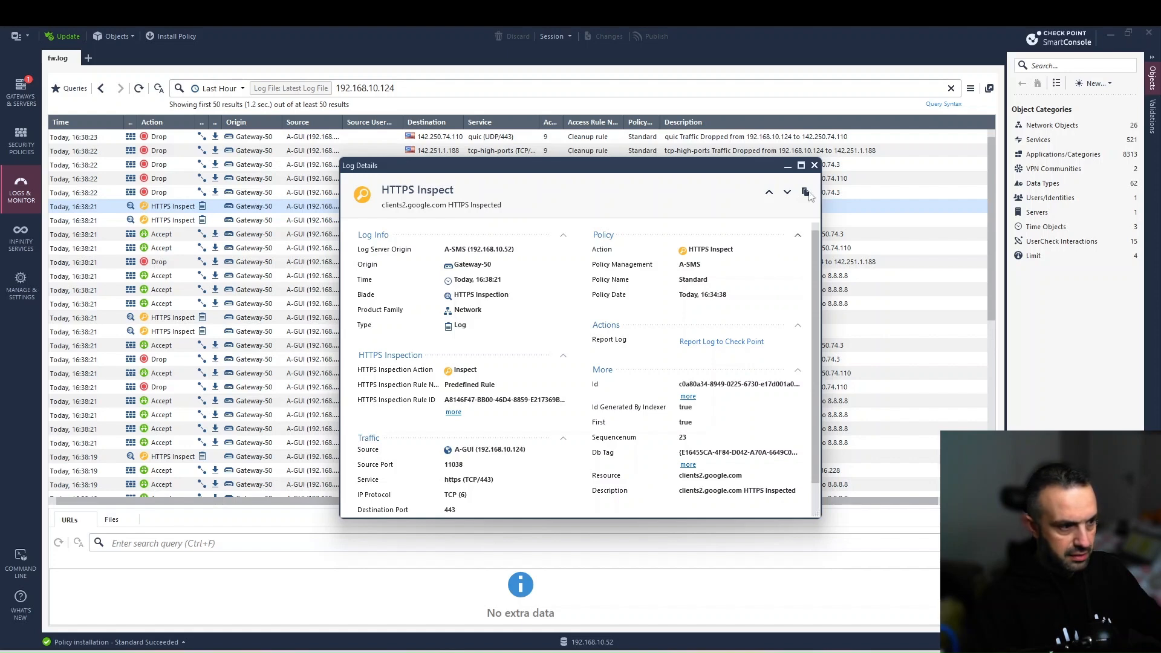
pyautogui.click(814, 165)
# Replace the IP address filter with the predefined HTTPS Inspection query, then return to policies.
pyautogui.click(400, 87)
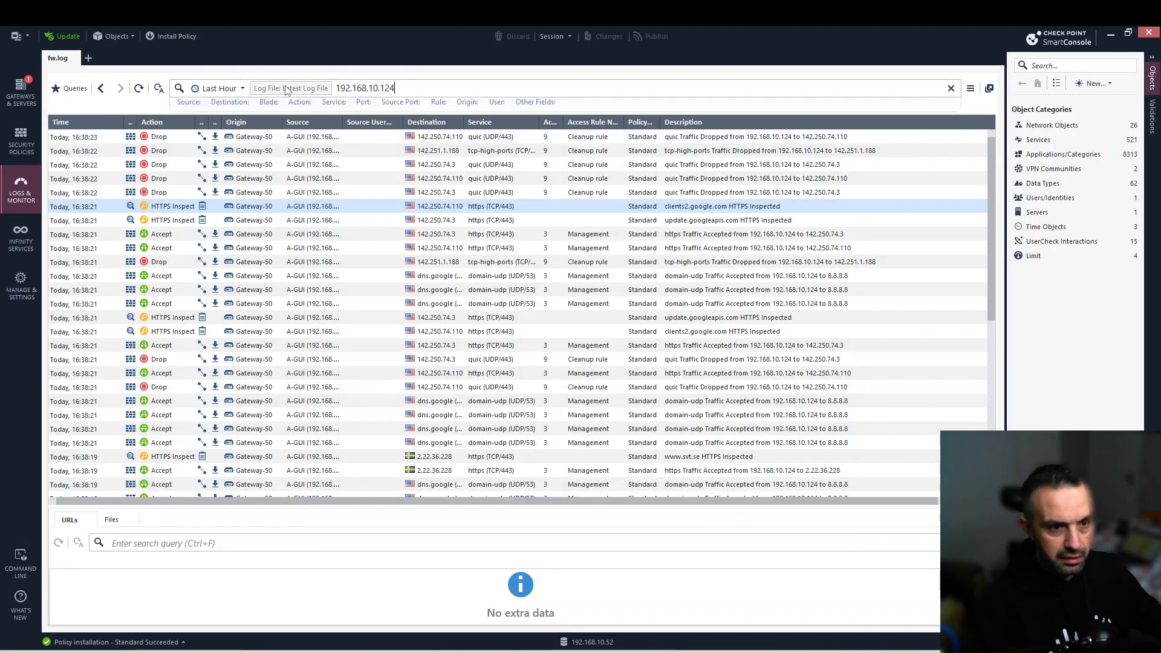
pyautogui.hotkey('ctrl', 'a')
pyautogui.press('BackSpace')
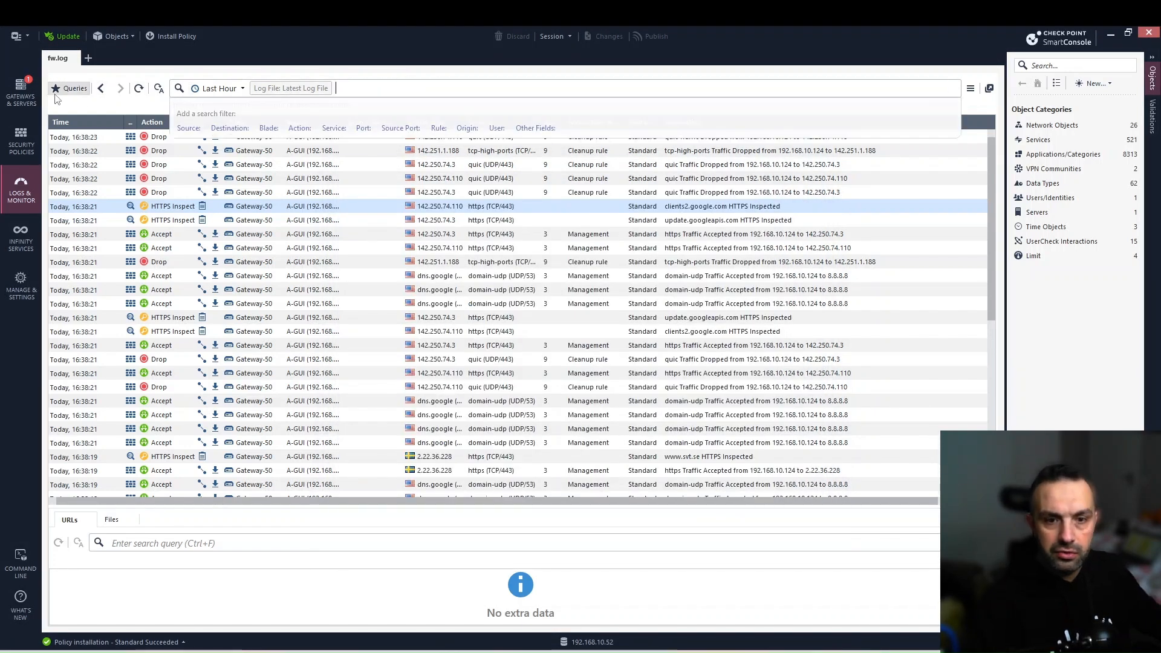
pyautogui.click(69, 89)
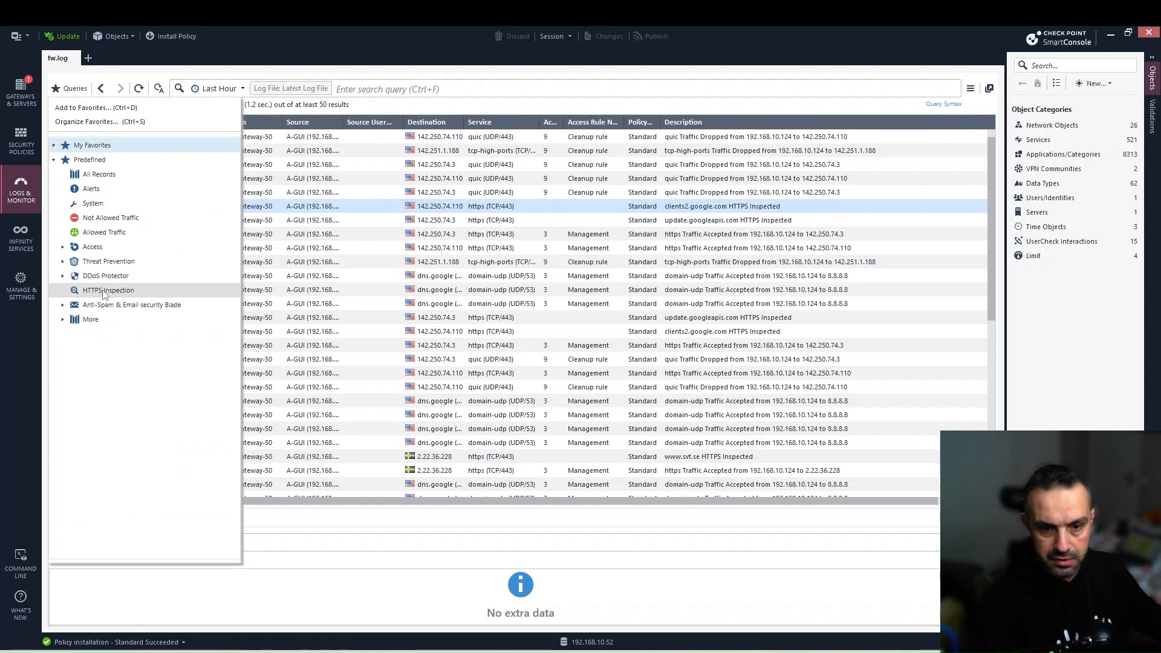
pyautogui.click(108, 290)
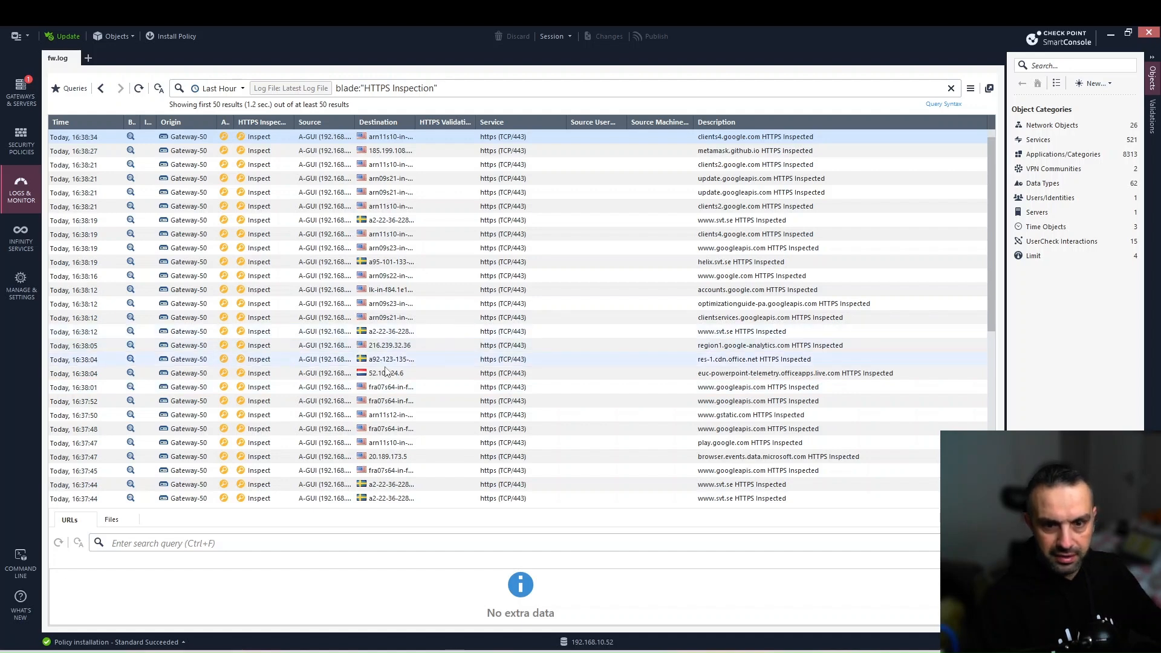
pyautogui.click(21, 140)
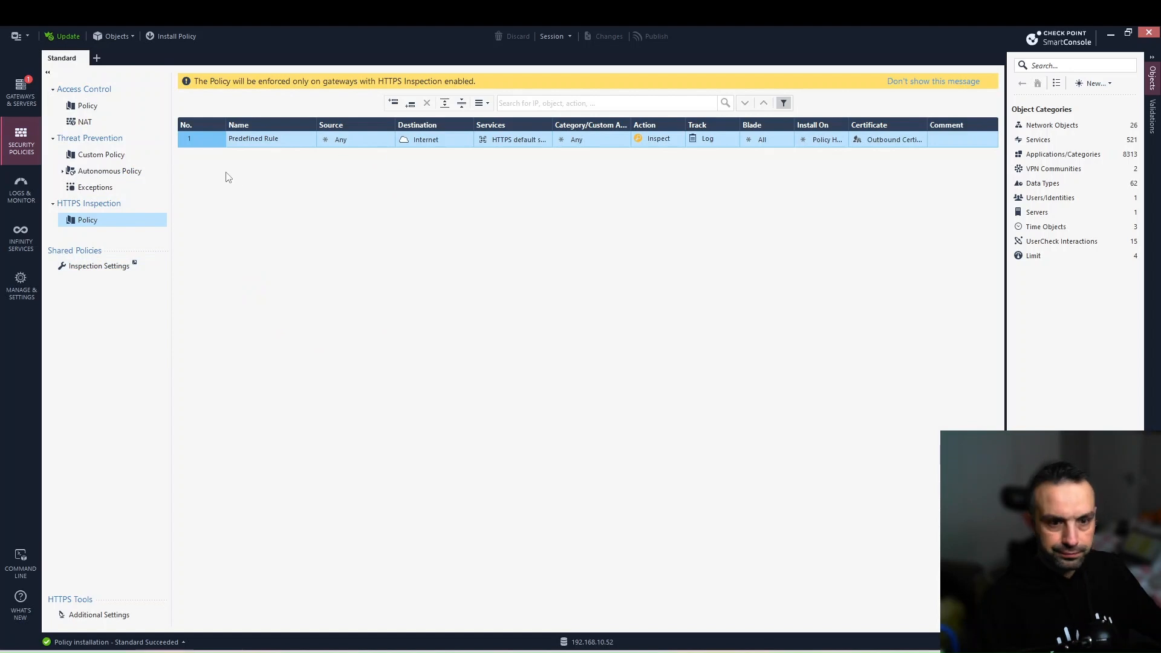
# Add a rule above the Predefined Rule with Financial Services and Health categories.
pyautogui.rightClick(207, 147)
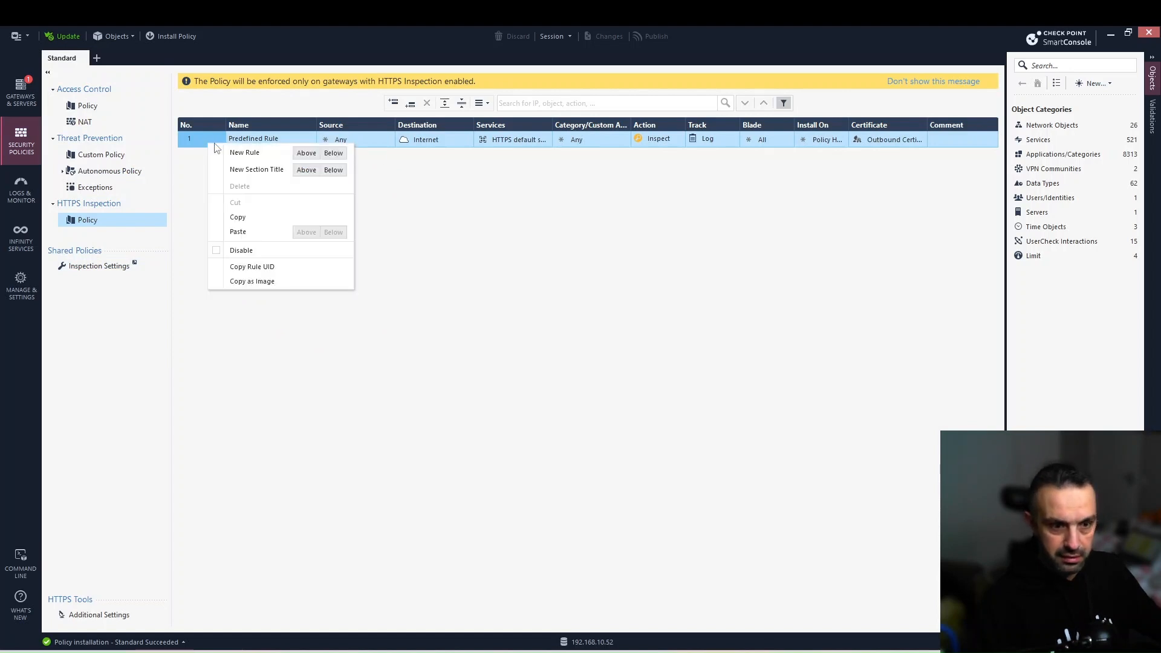
pyautogui.click(320, 274)
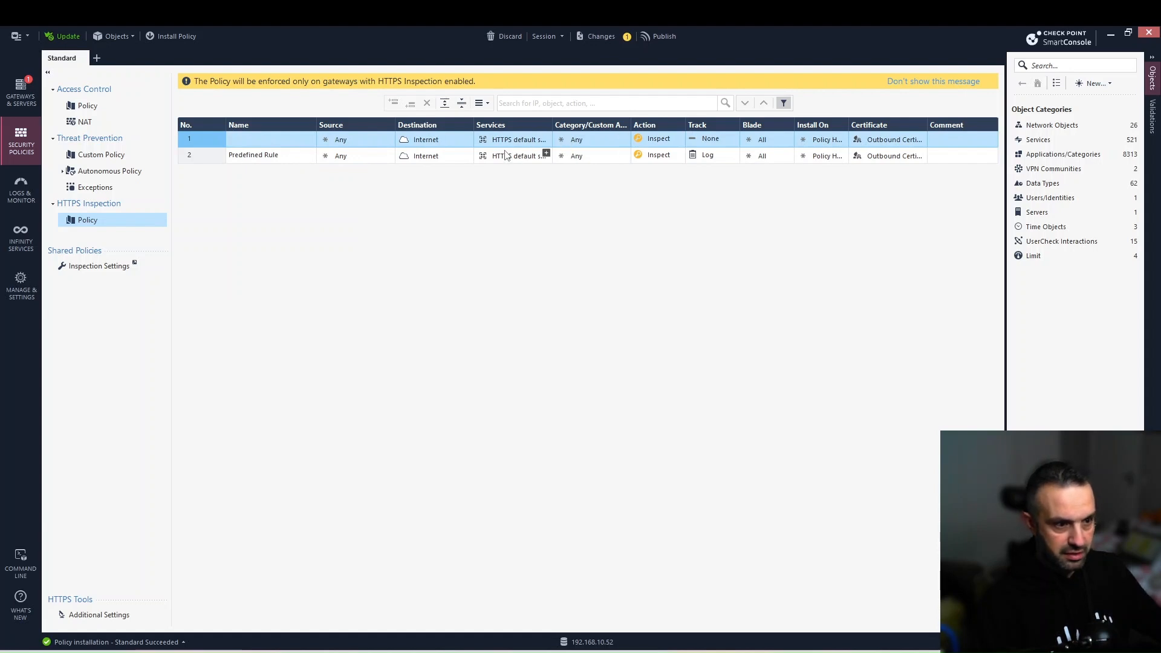
pyautogui.moveTo(530, 142)
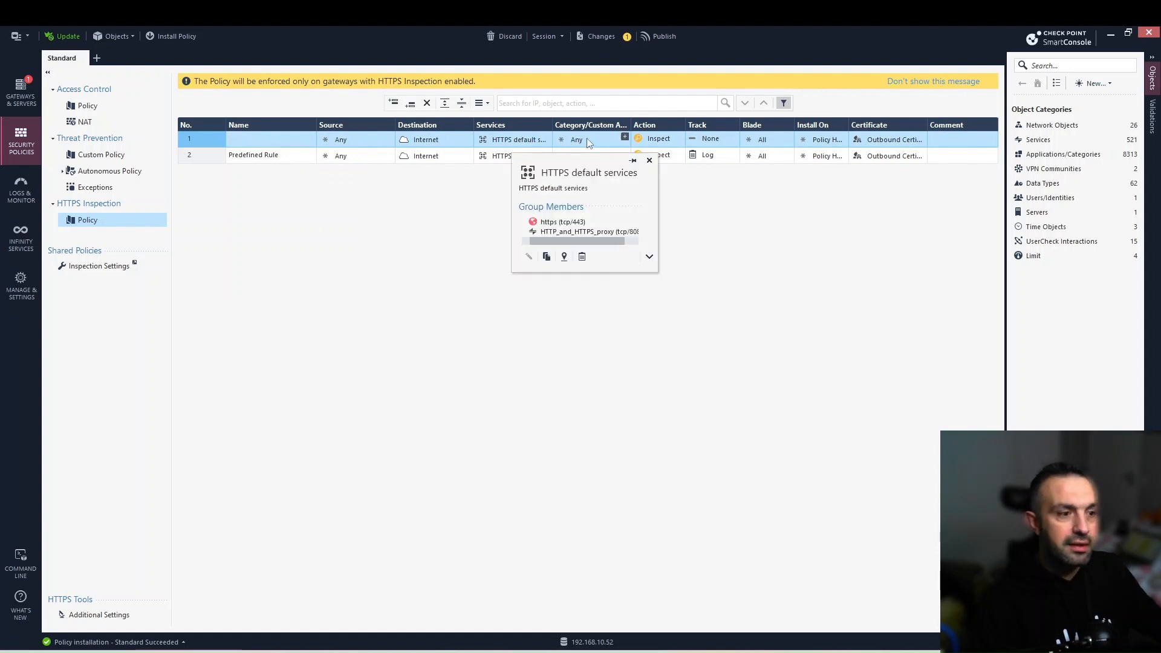
pyautogui.click(625, 137)
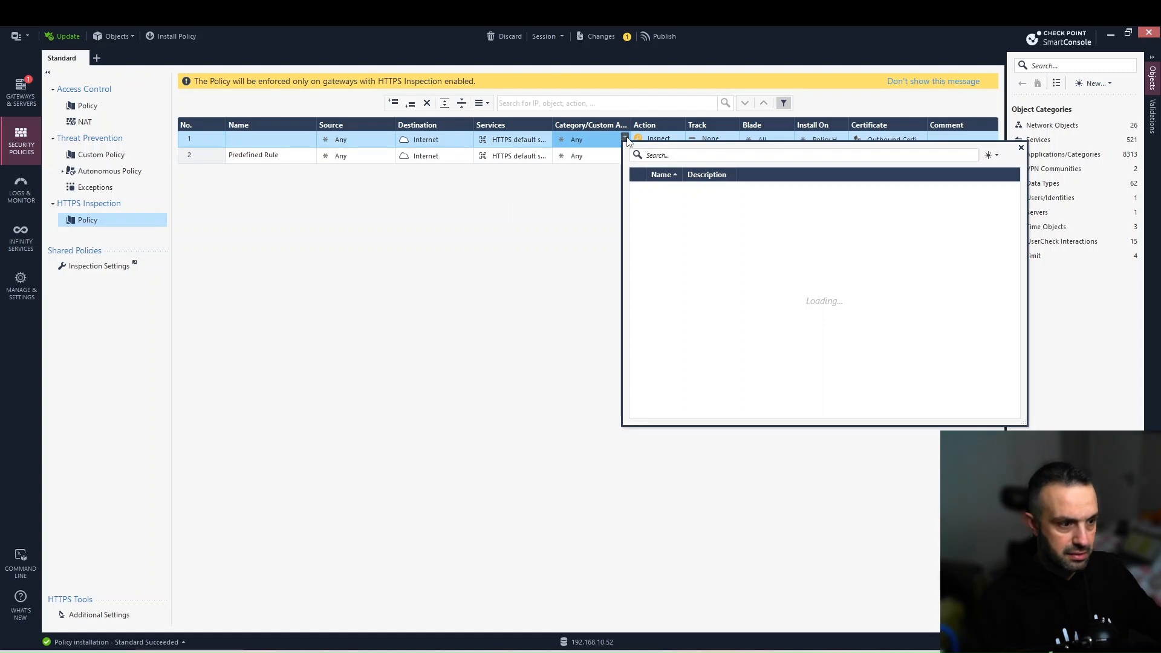
pyautogui.write('fi')
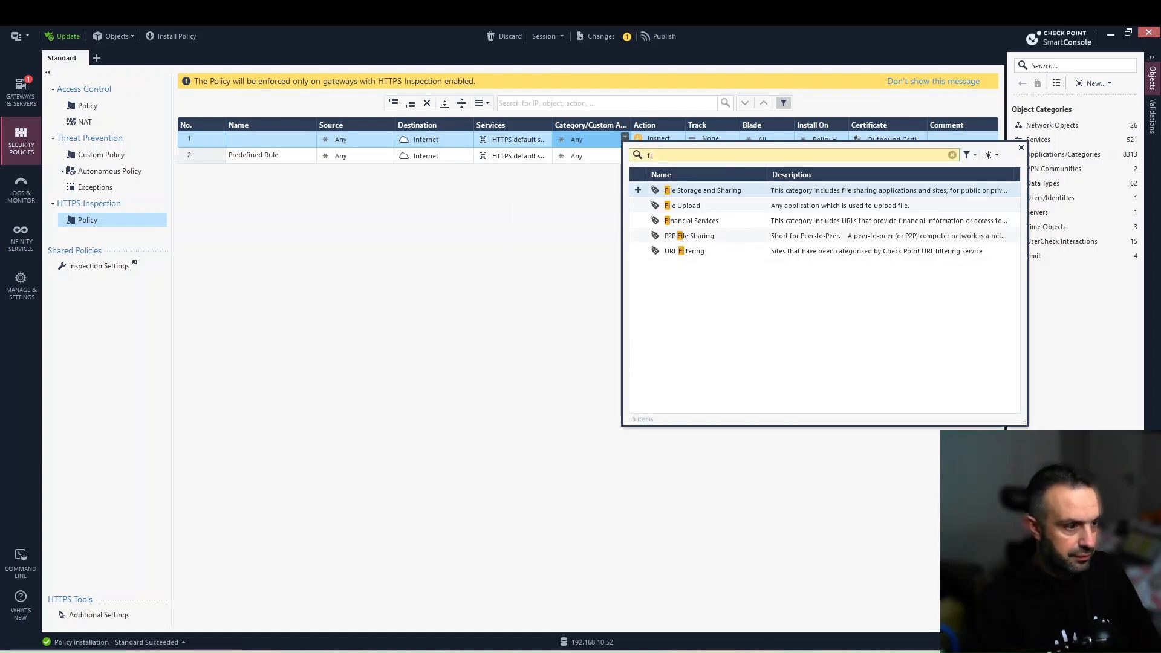
pyautogui.click(639, 221)
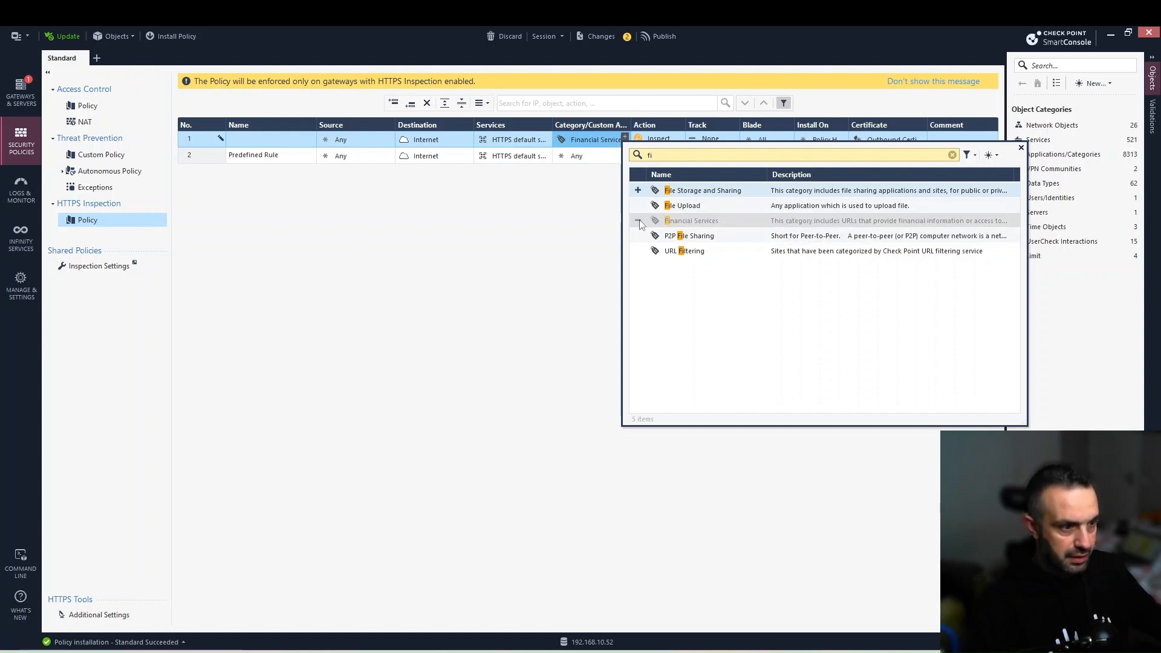
pyautogui.press('BackSpace')
pyautogui.press('BackSpace')
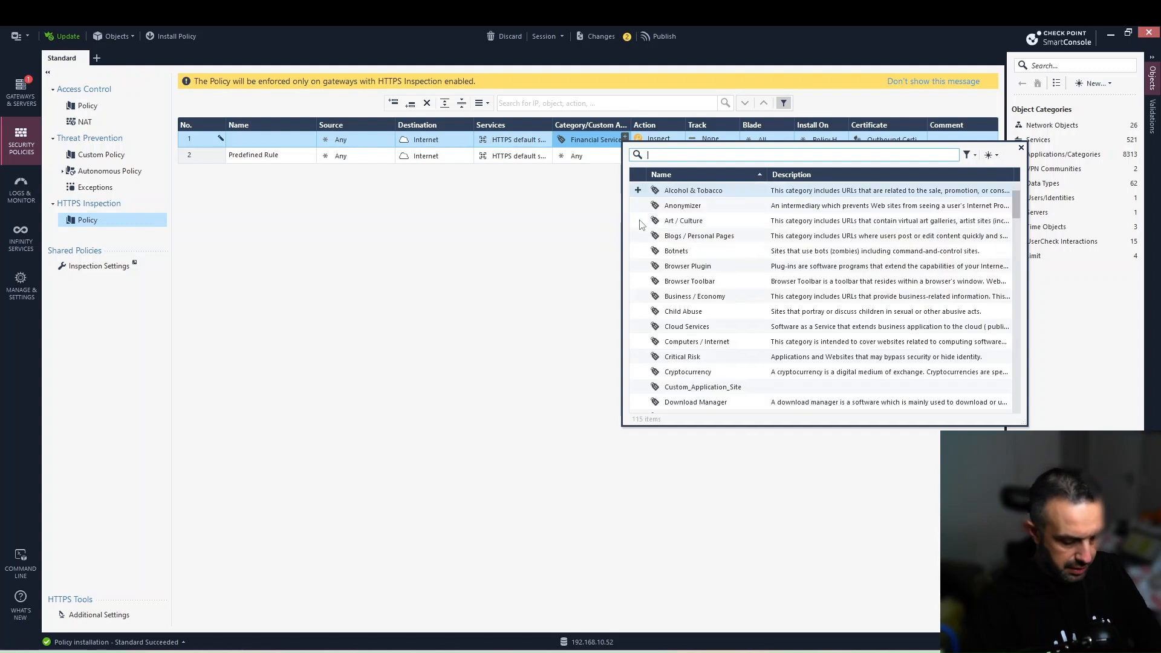
pyautogui.write('health')
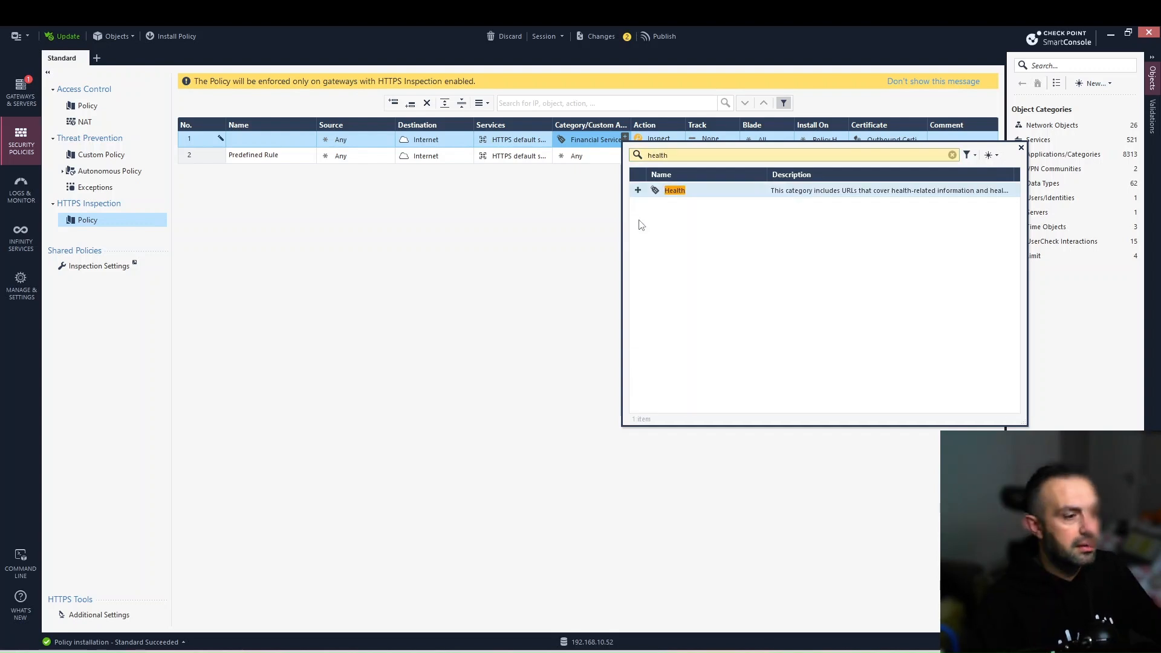
pyautogui.click(638, 191)
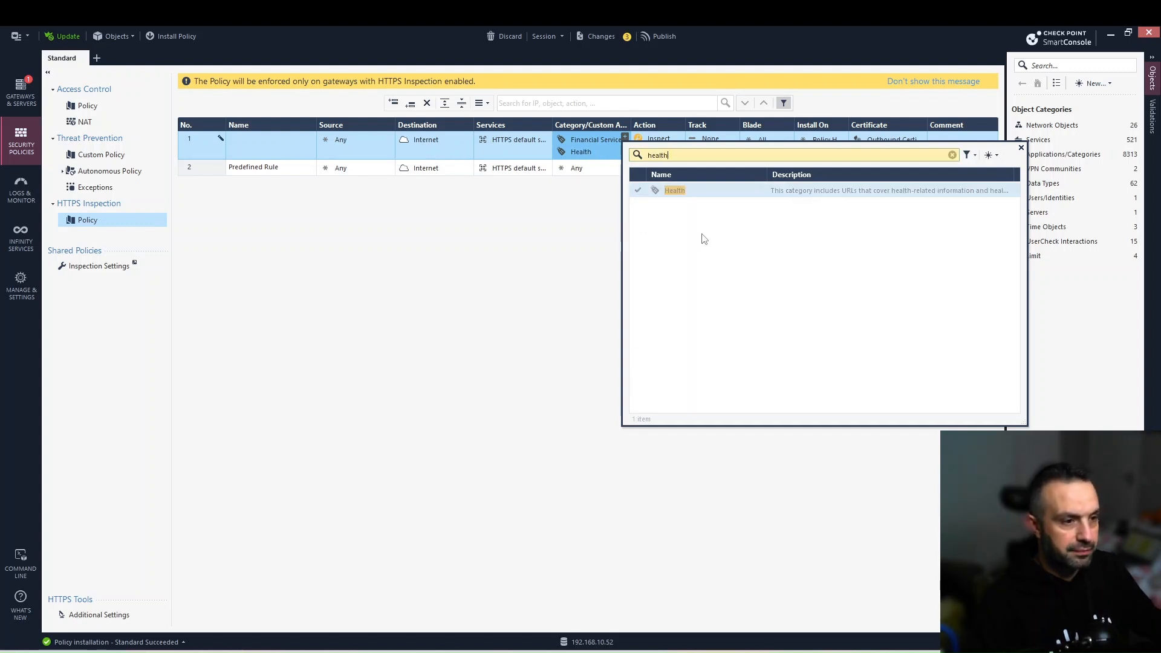
pyautogui.click(1020, 148)
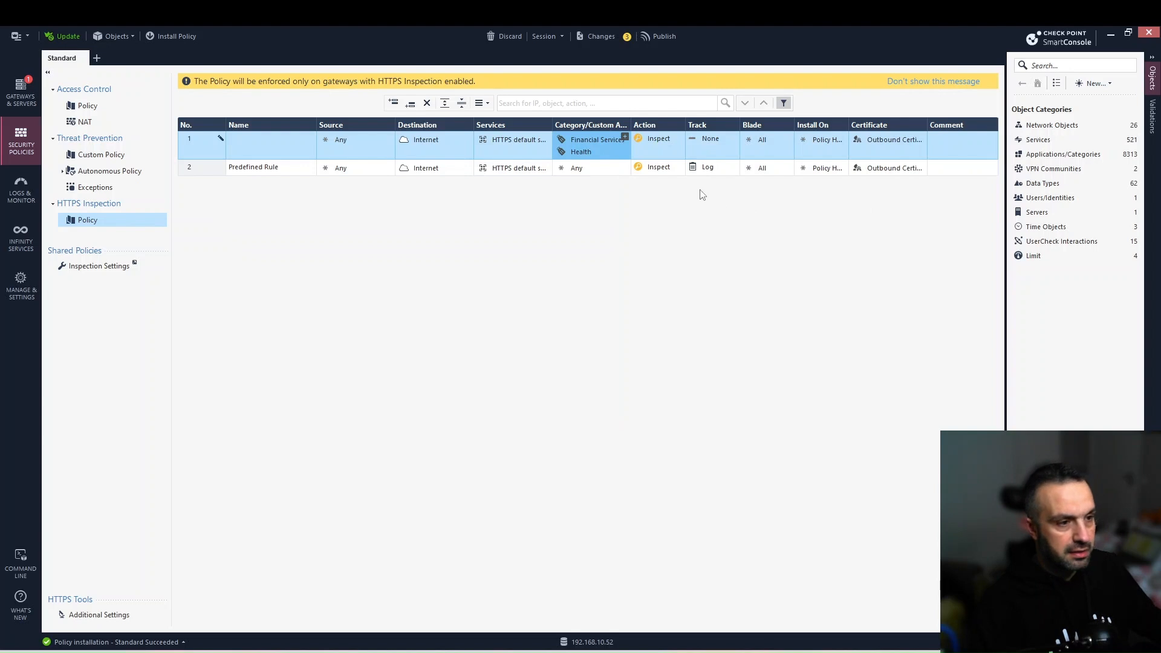
# Set rule 1's Action to Bypass and Track to Log.
pyautogui.click(680, 136)
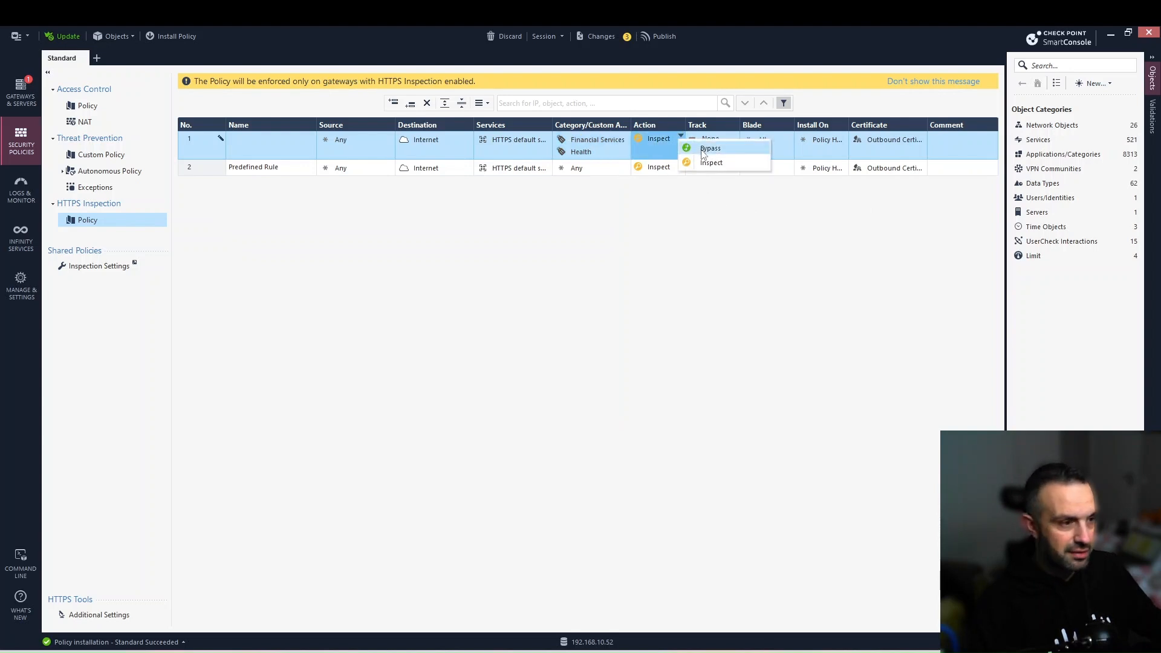
pyautogui.click(704, 149)
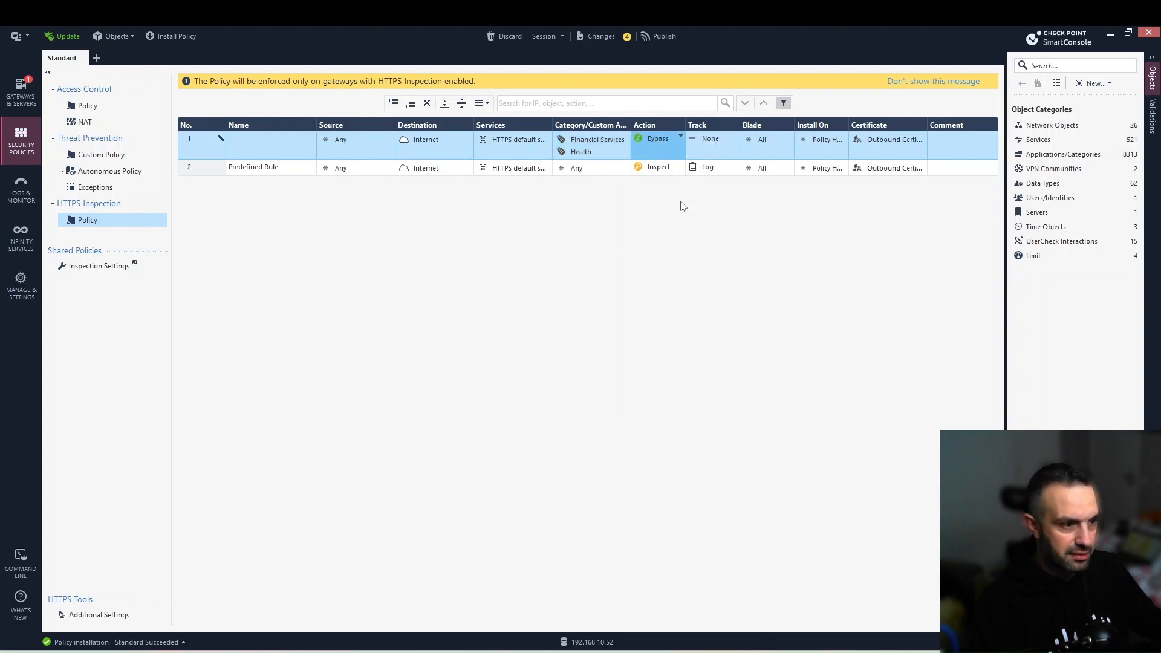
pyautogui.click(735, 135)
pyautogui.click(755, 150)
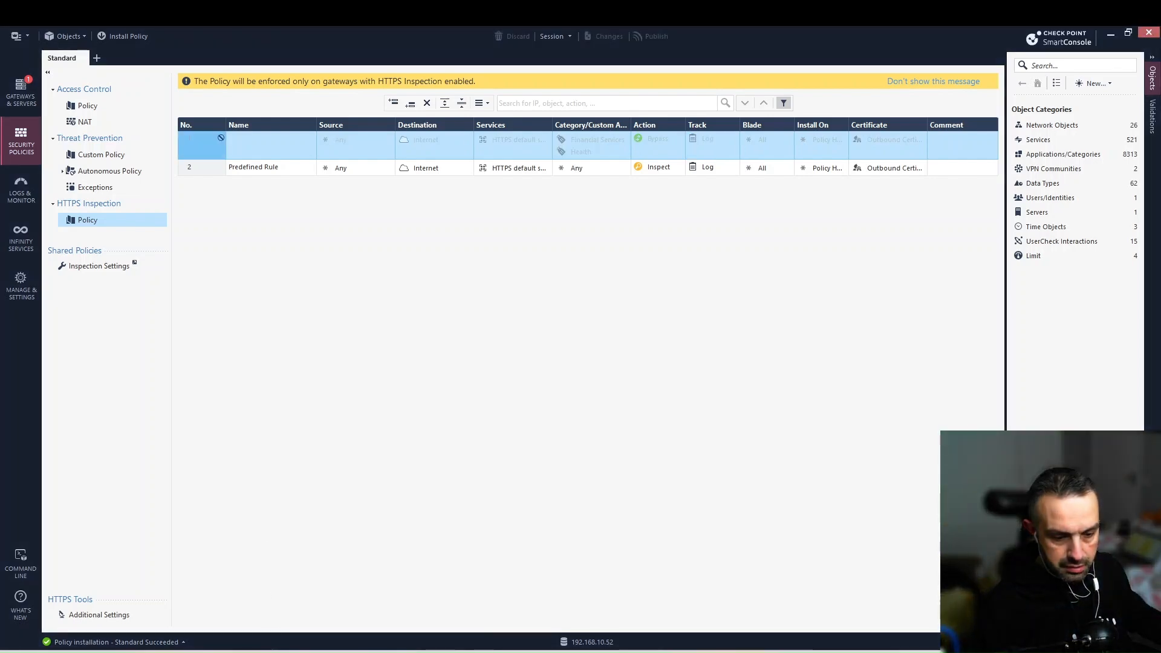
pyautogui.hotkey('alt', 'Tab')
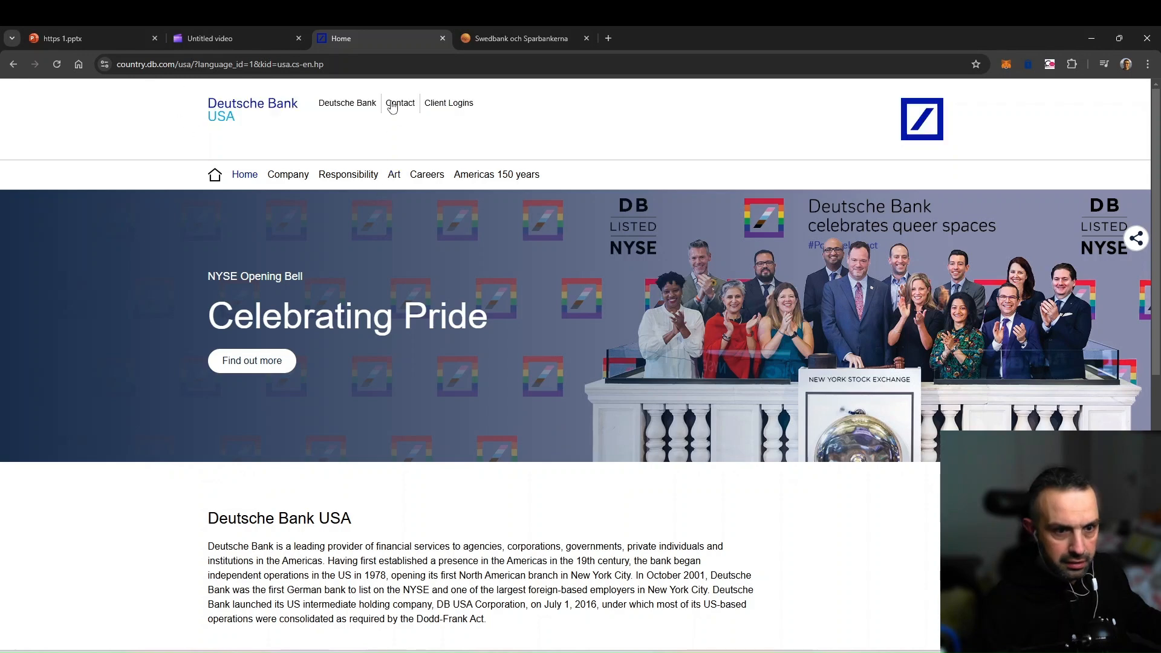
# Visit Deutsche Bank's Responsibility page and Swedbank's become-a-customer and Lån pages.
pyautogui.click(347, 177)
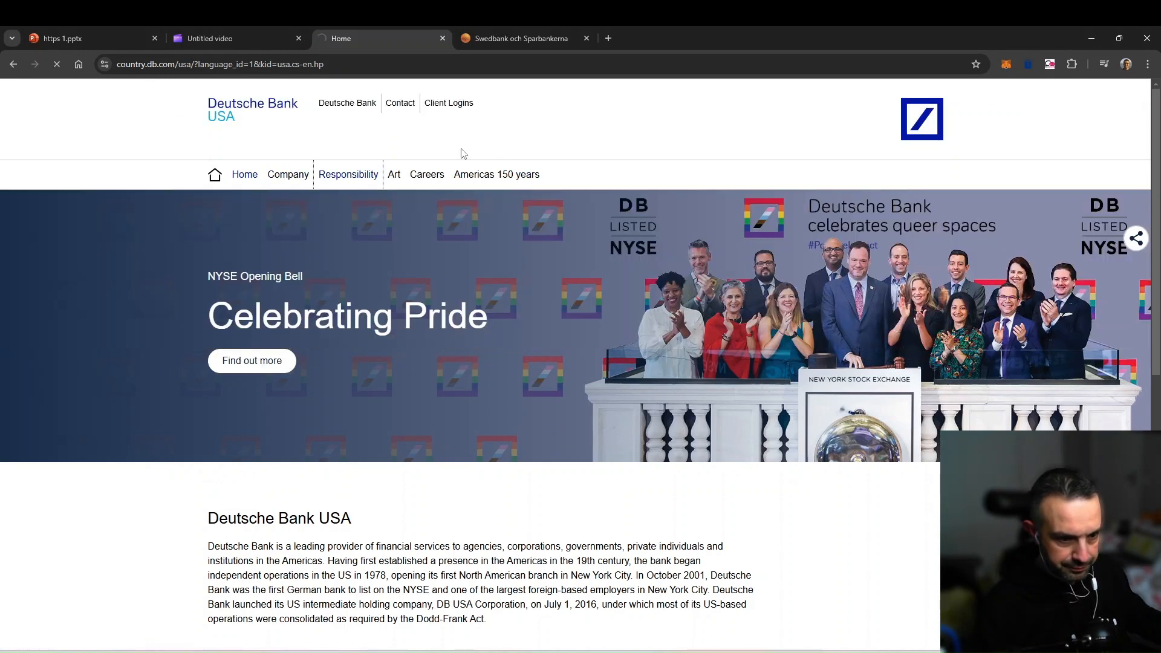
pyautogui.click(508, 39)
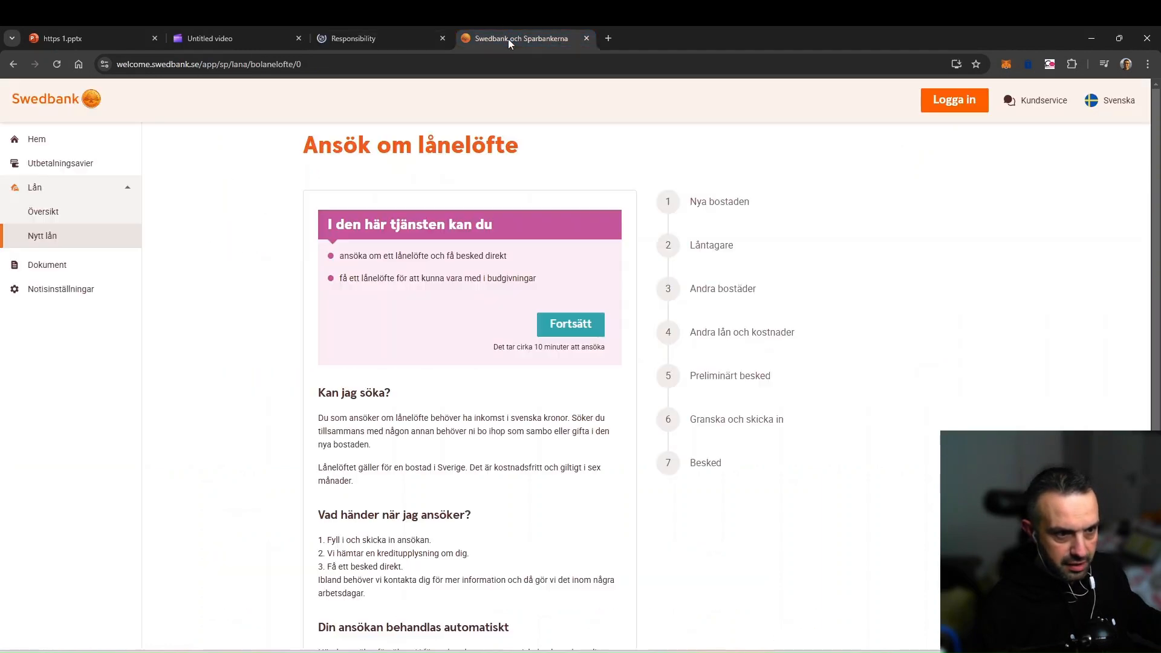
pyautogui.click(37, 143)
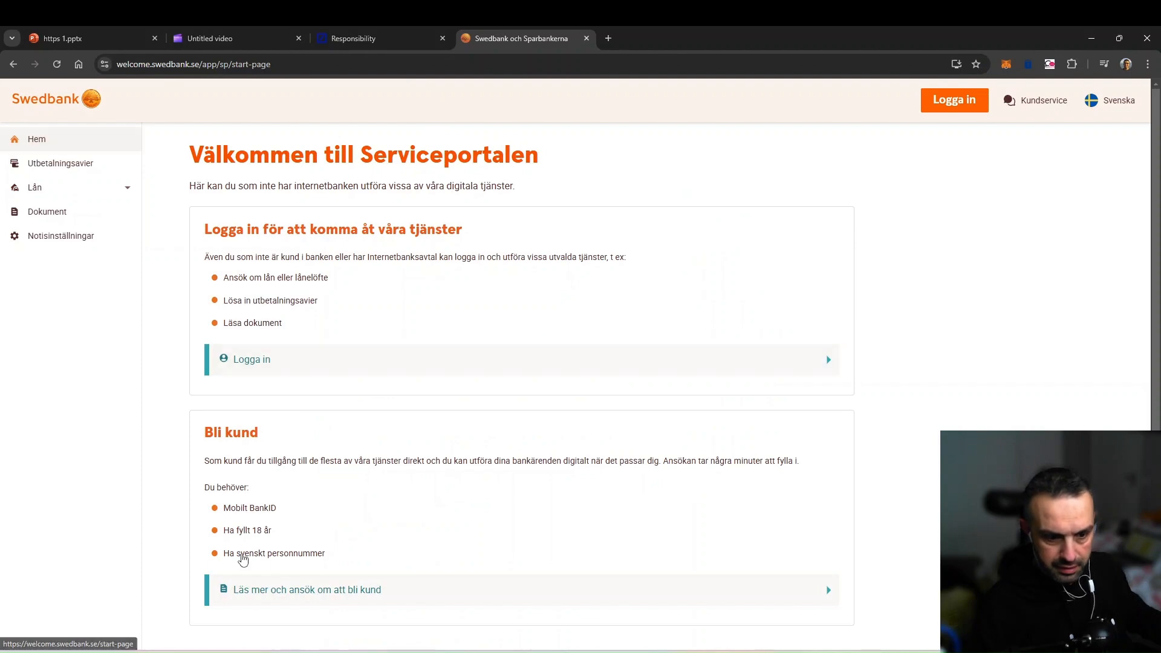
pyautogui.click(292, 586)
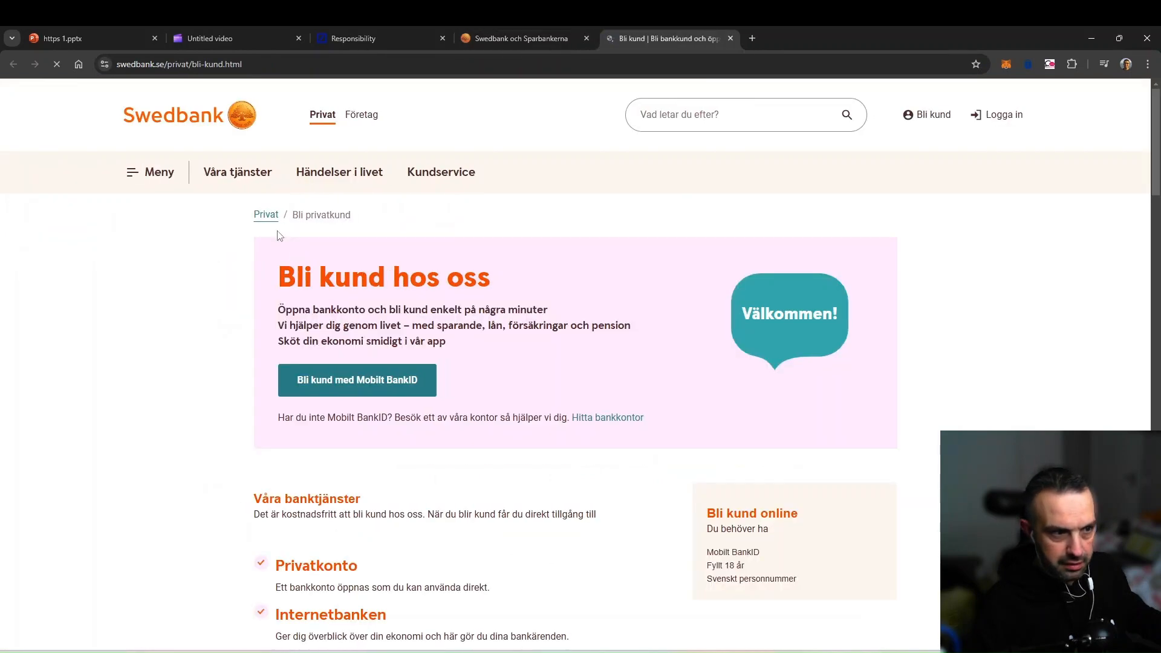
pyautogui.click(568, 38)
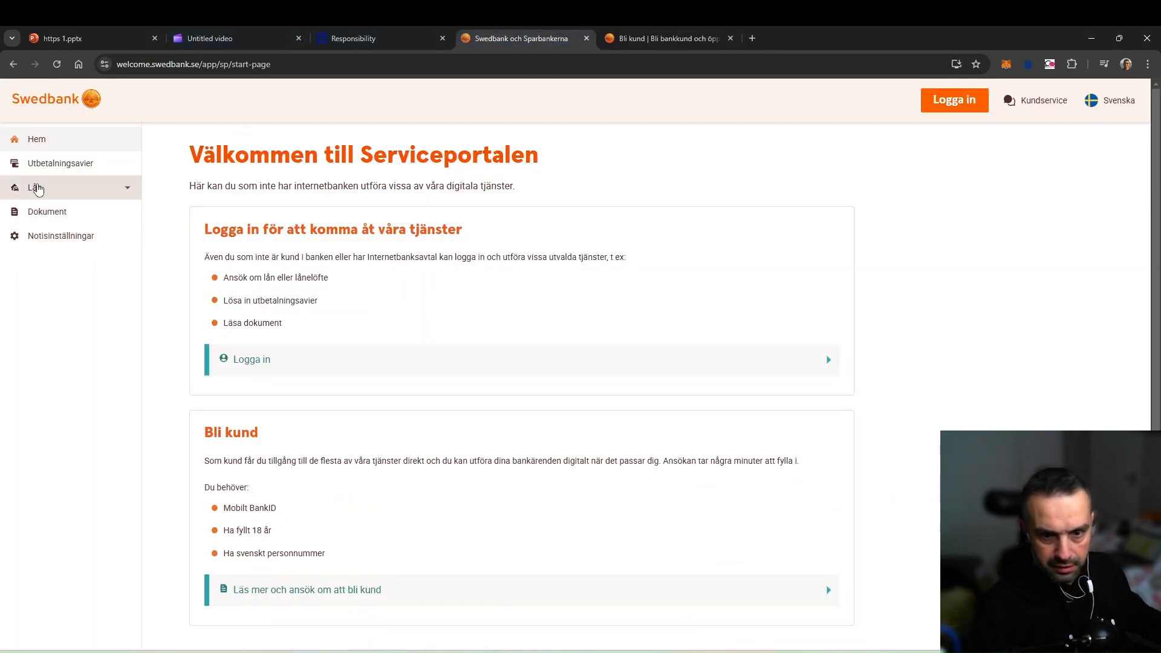
pyautogui.click(38, 189)
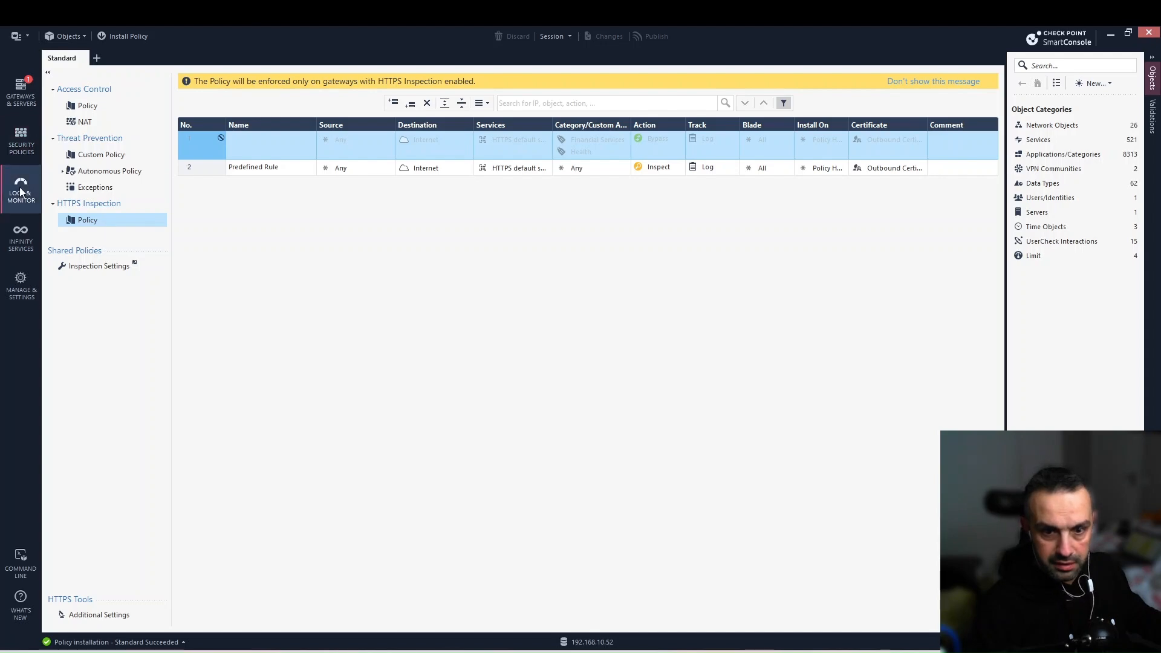
# Rerun the HTTPS Inspection log query and scroll to find swedbank.se traffic still Inspected.
pyautogui.click(21, 193)
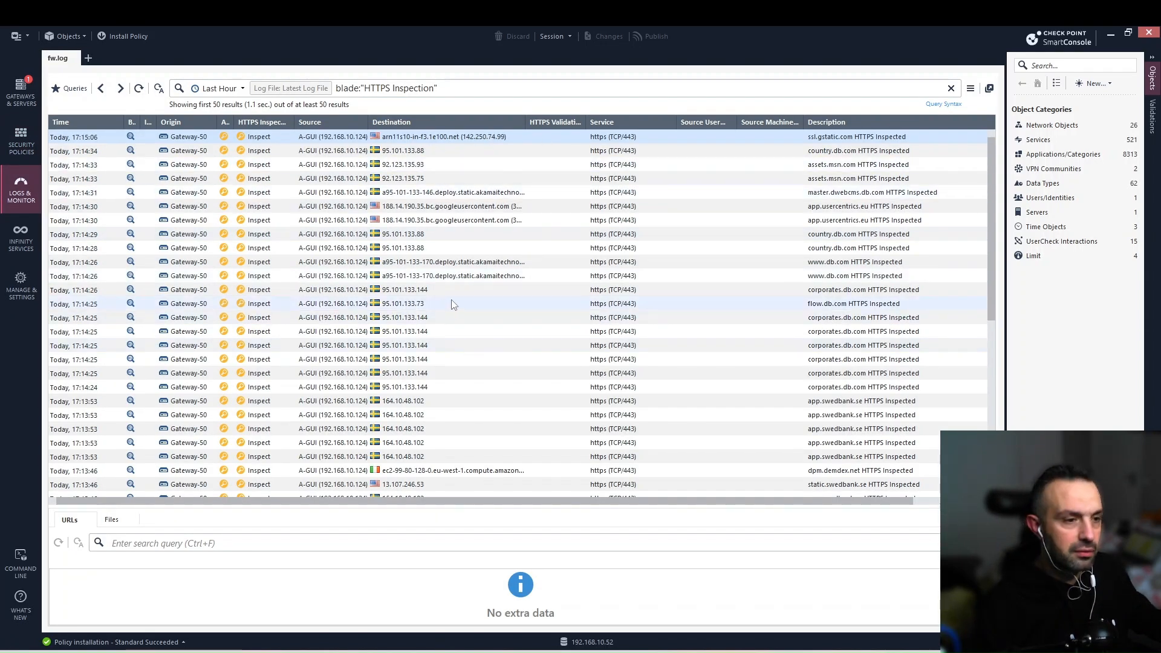
pyautogui.click(139, 89)
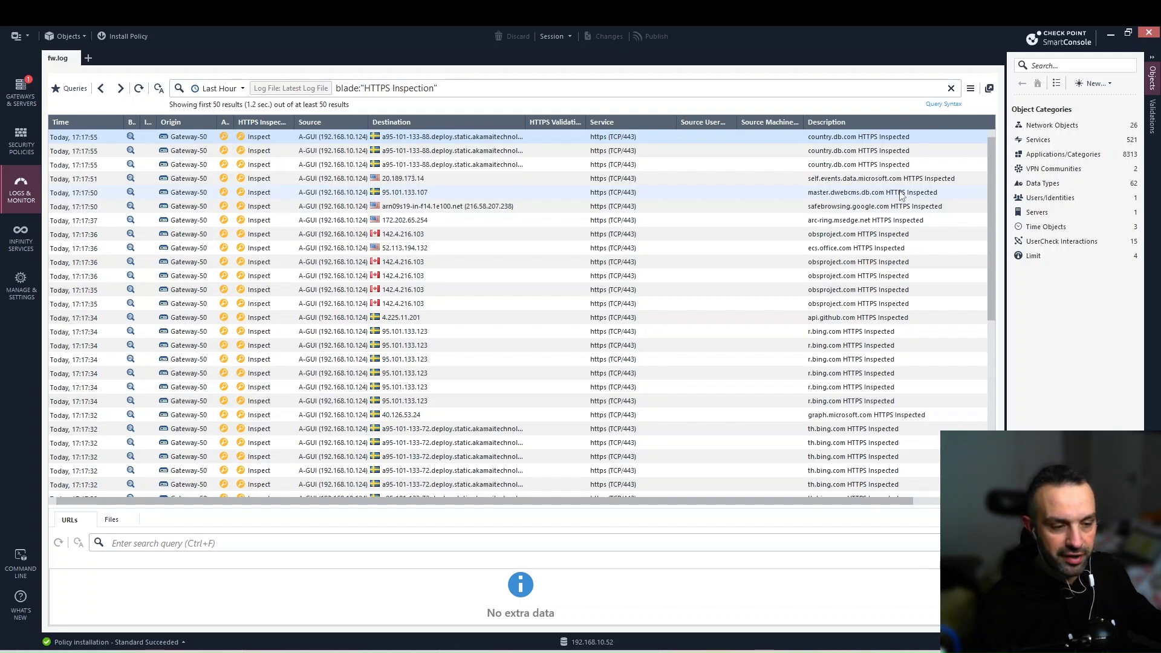
pyautogui.scroll(-2, 869, 302)
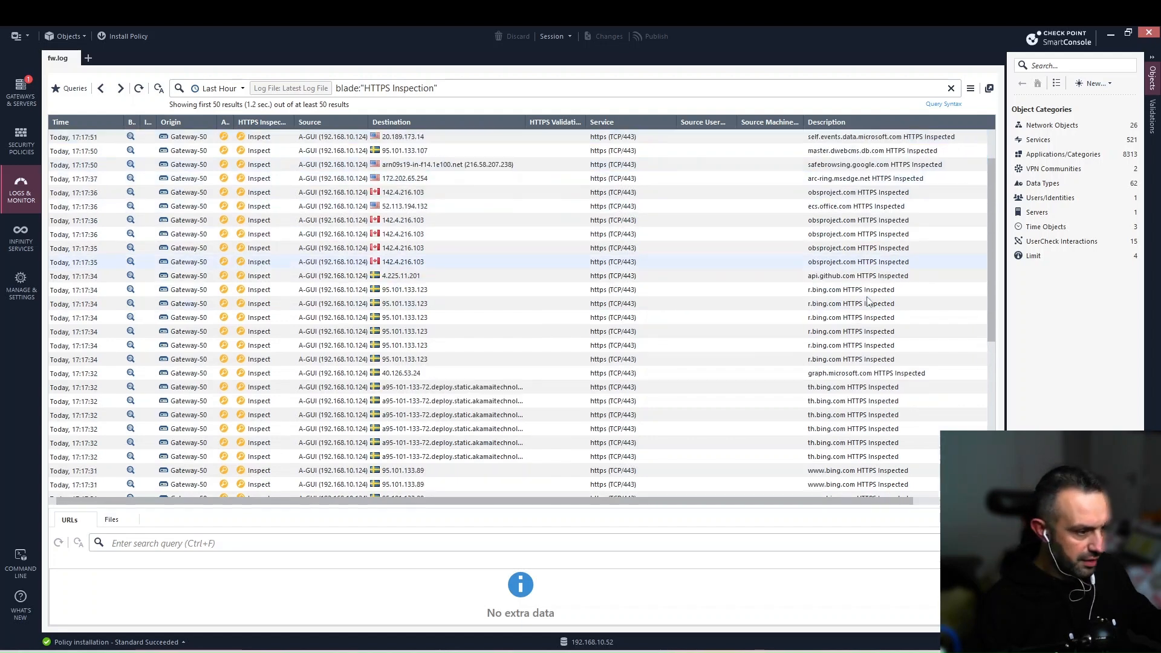
pyautogui.scroll(-3, 869, 302)
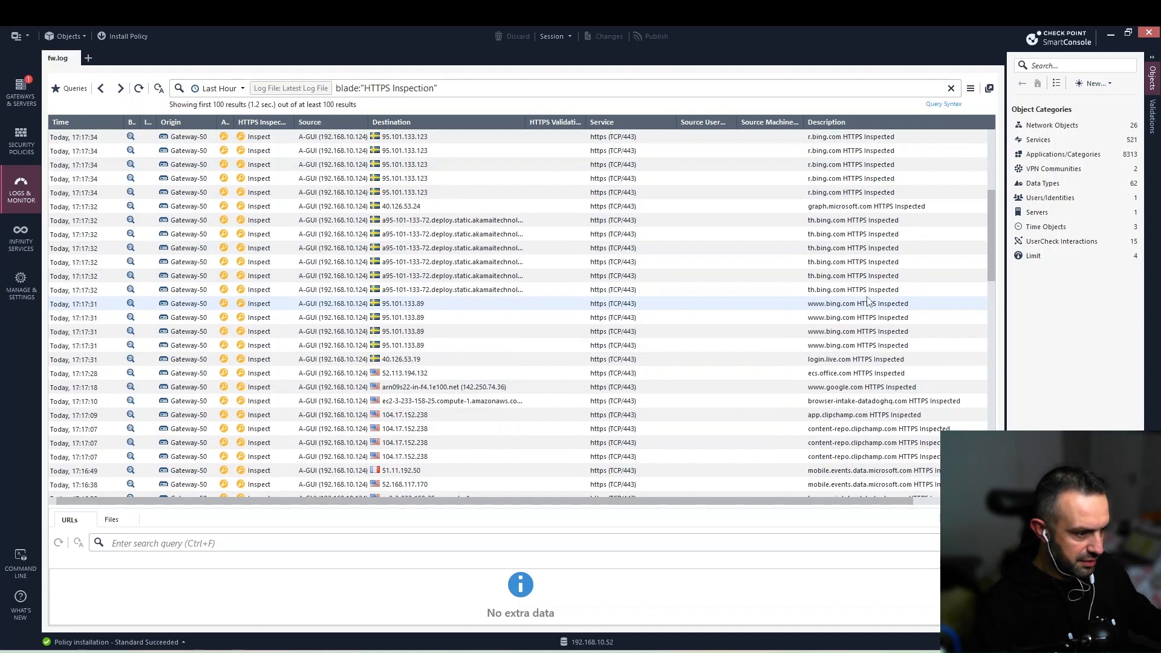
pyautogui.scroll(-3, 869, 302)
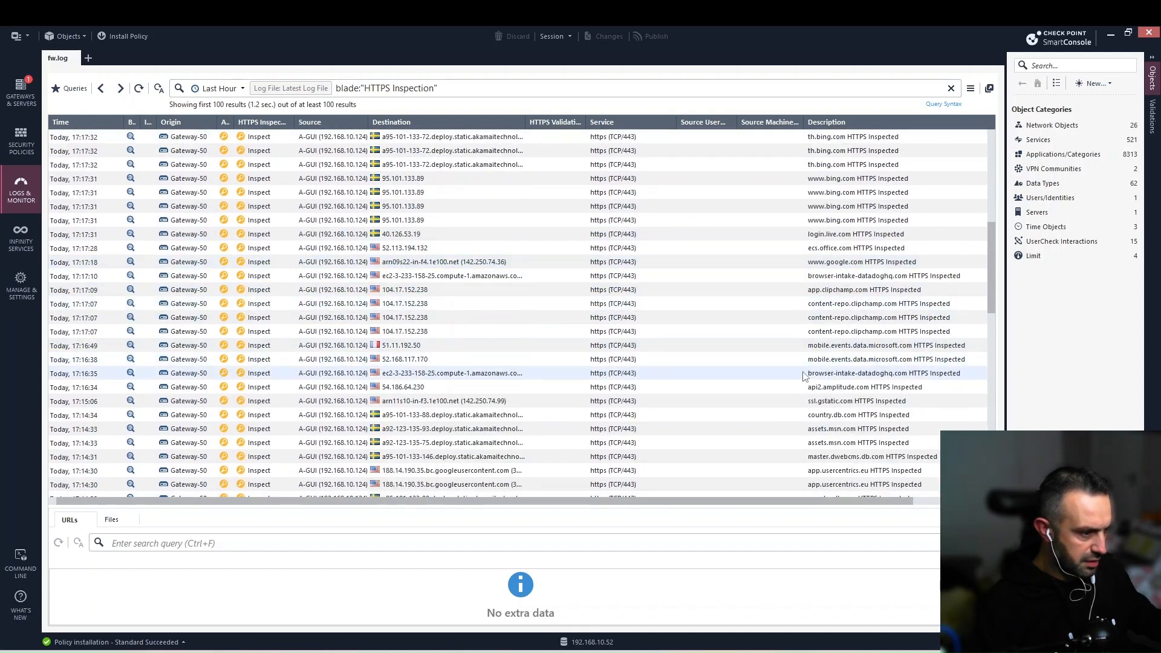
pyautogui.scroll(-2, 852, 376)
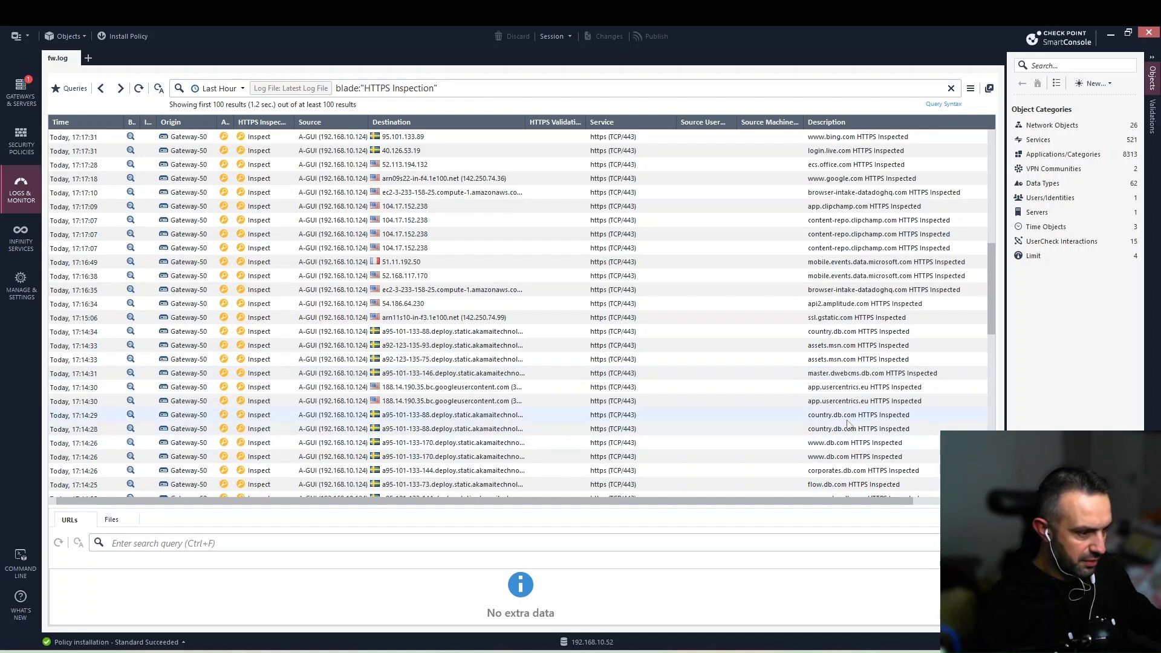
pyautogui.scroll(-3, 786, 356)
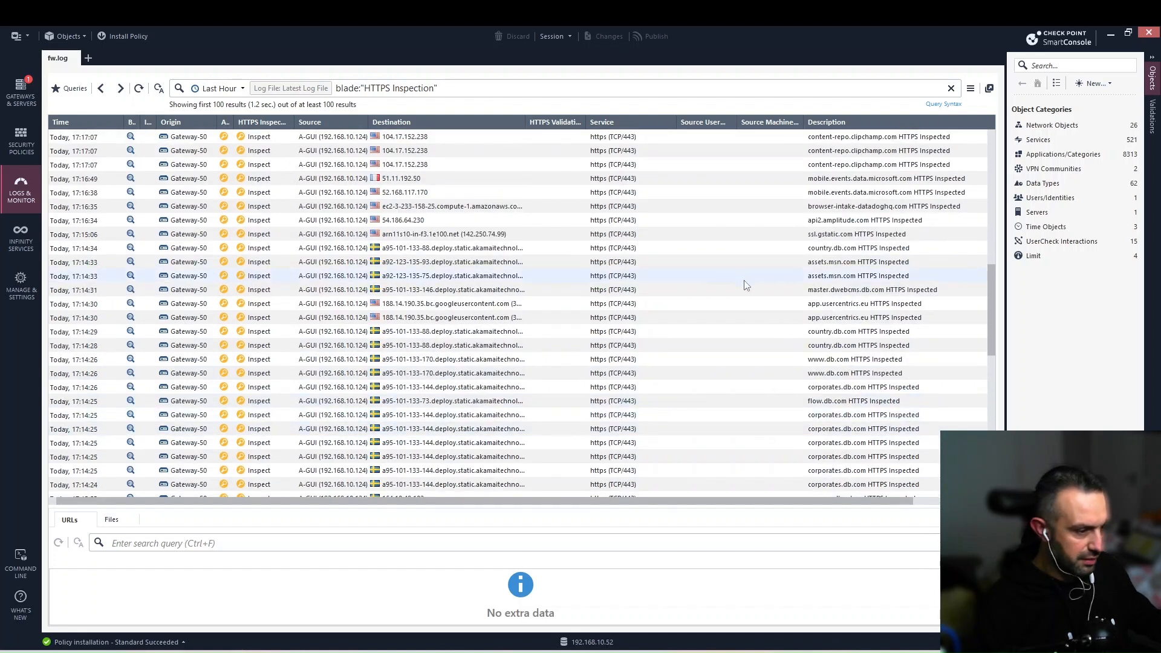
pyautogui.scroll(-2, 745, 286)
pyautogui.scroll(-1, 745, 290)
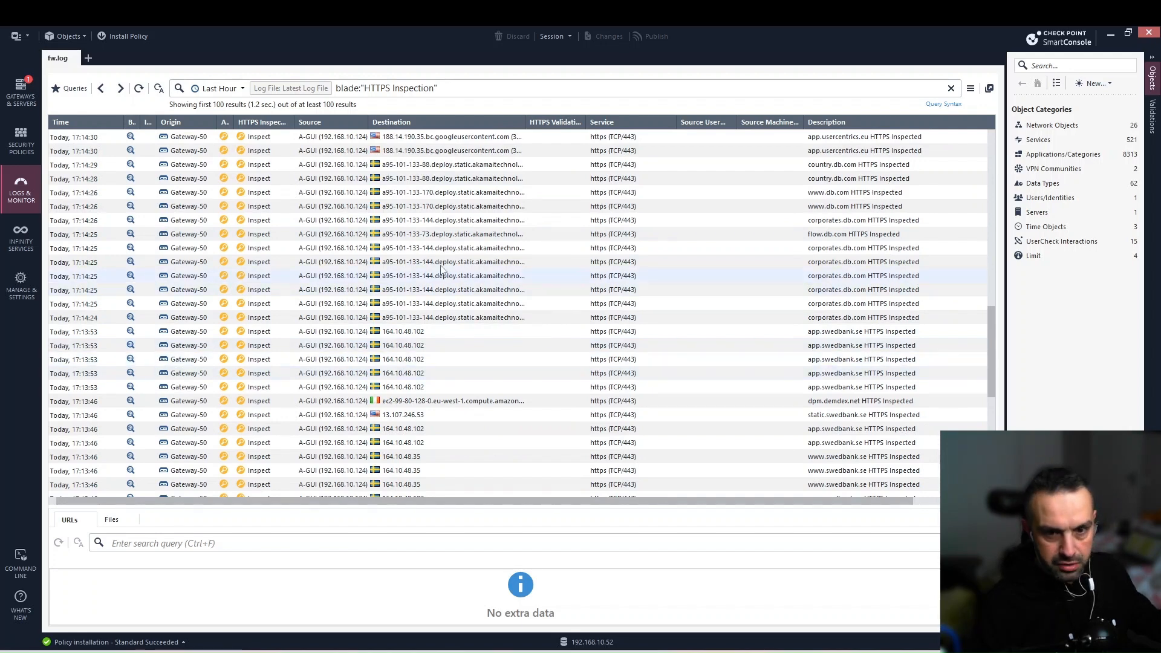
pyautogui.click(21, 143)
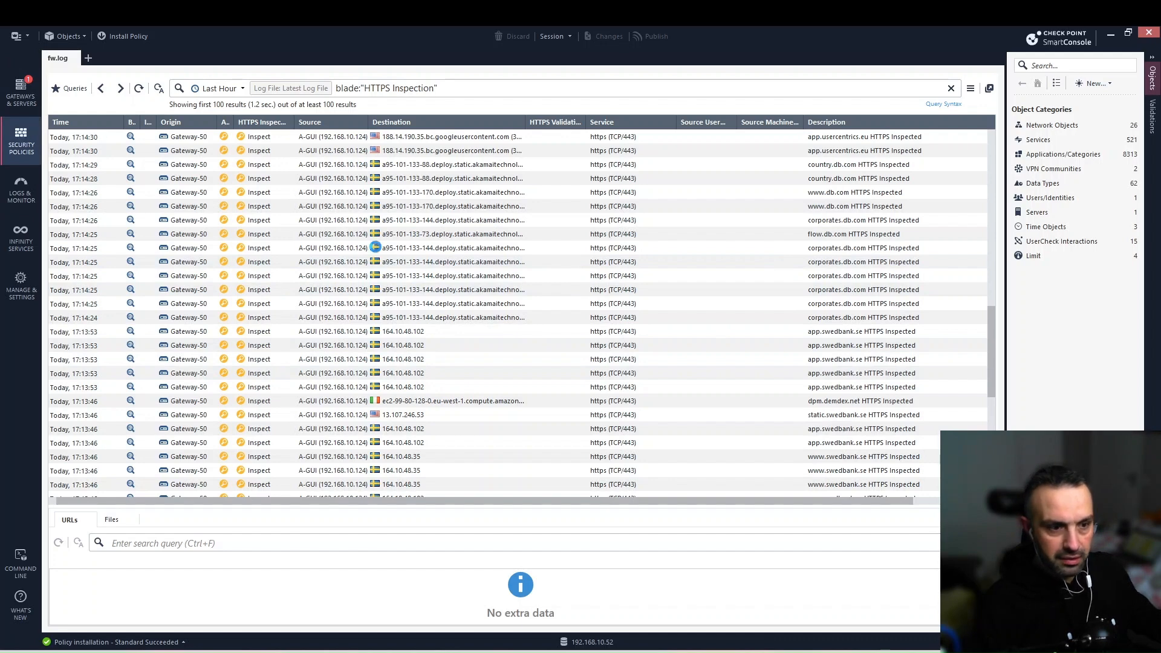
# Re-enable rule 1, then Publish & Install the policy on the cluster.
pyautogui.rightClick(207, 148)
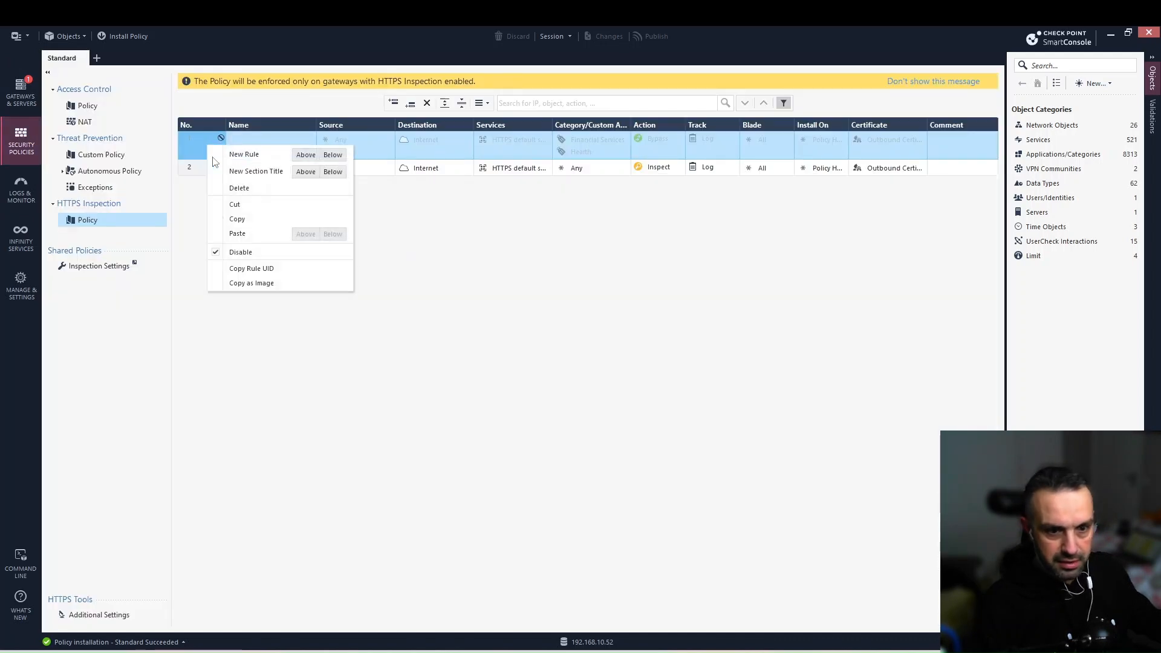
pyautogui.click(447, 342)
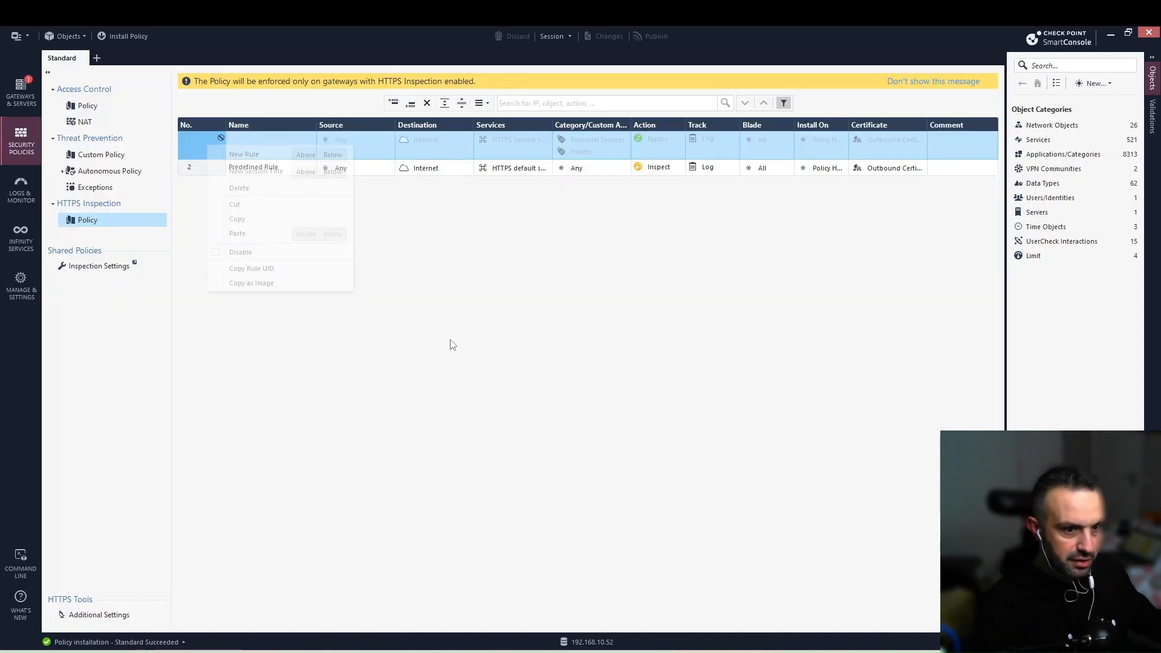
pyautogui.click(142, 33)
pyautogui.click(614, 417)
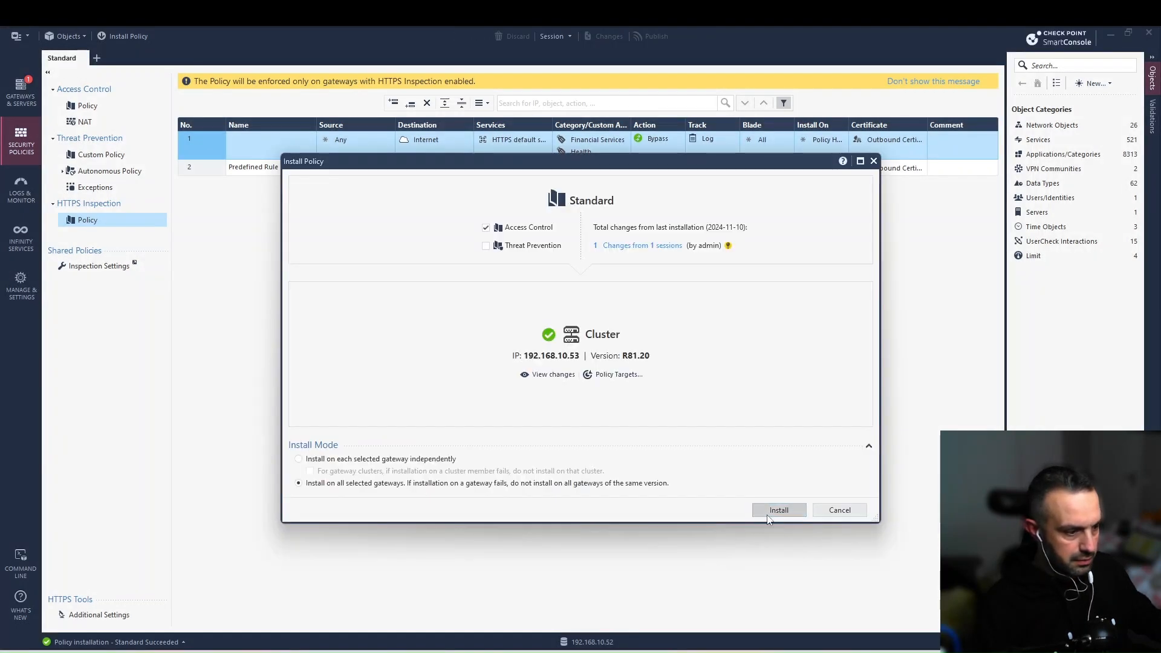
pyautogui.press('Return')
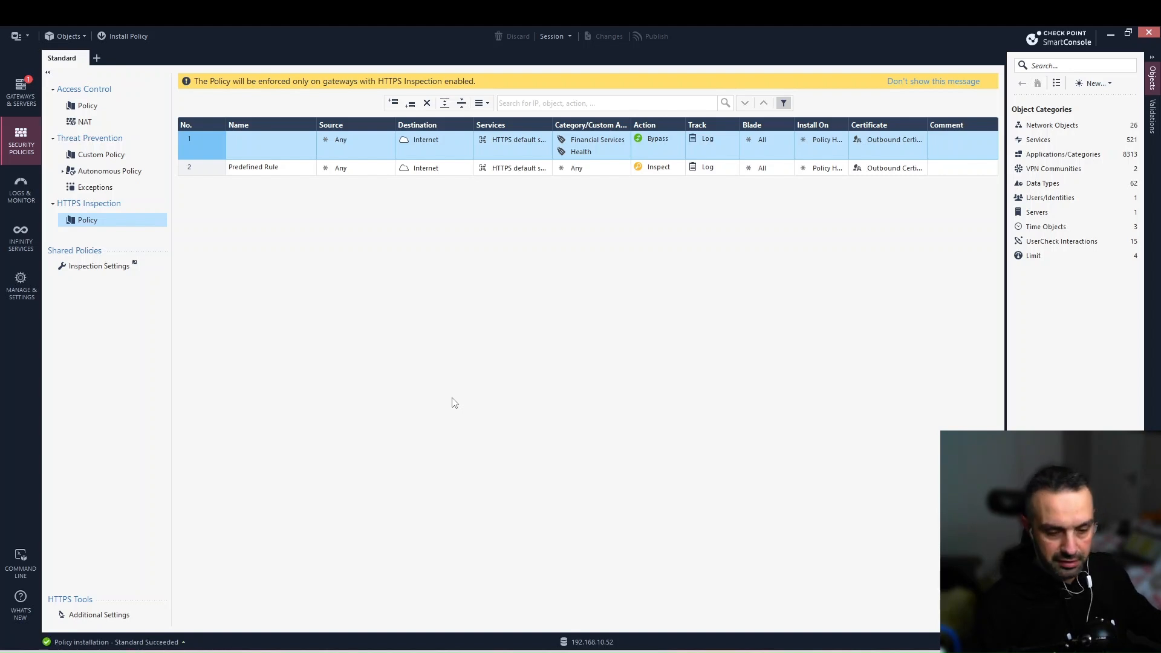
pyautogui.hotkey('alt', 'Tab')
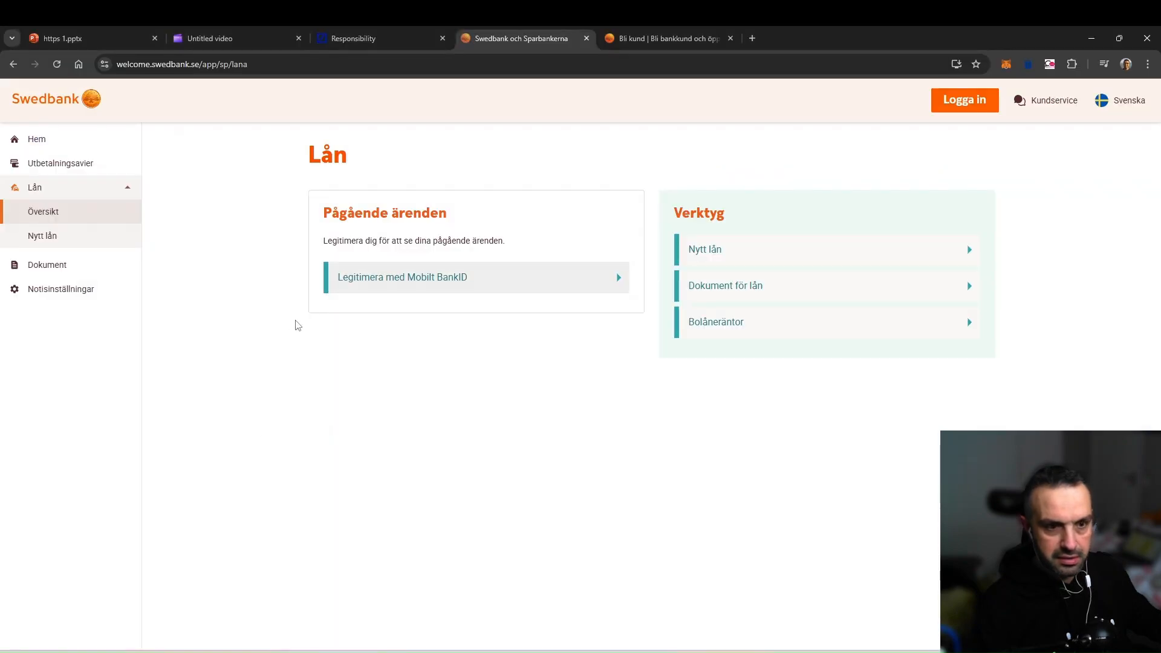
# Visit Deutsche Bank USA home, Swedbank's Bli kund and Försäkringar pages, then Deutsche Bank Careers.
pyautogui.click(354, 26)
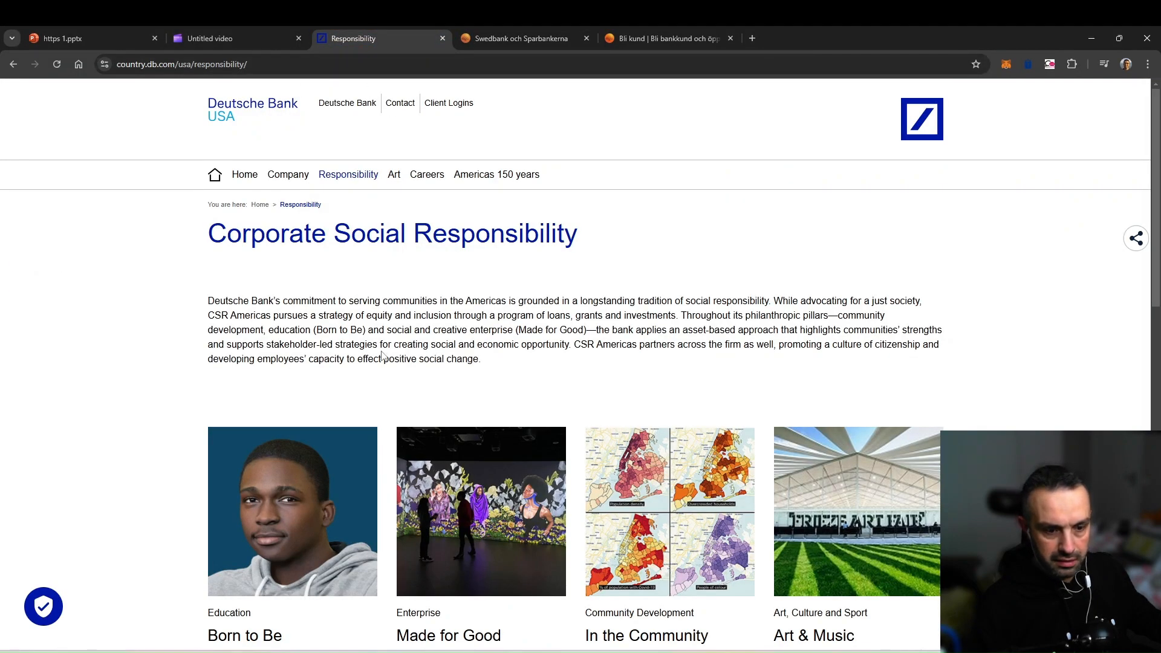
pyautogui.click(254, 179)
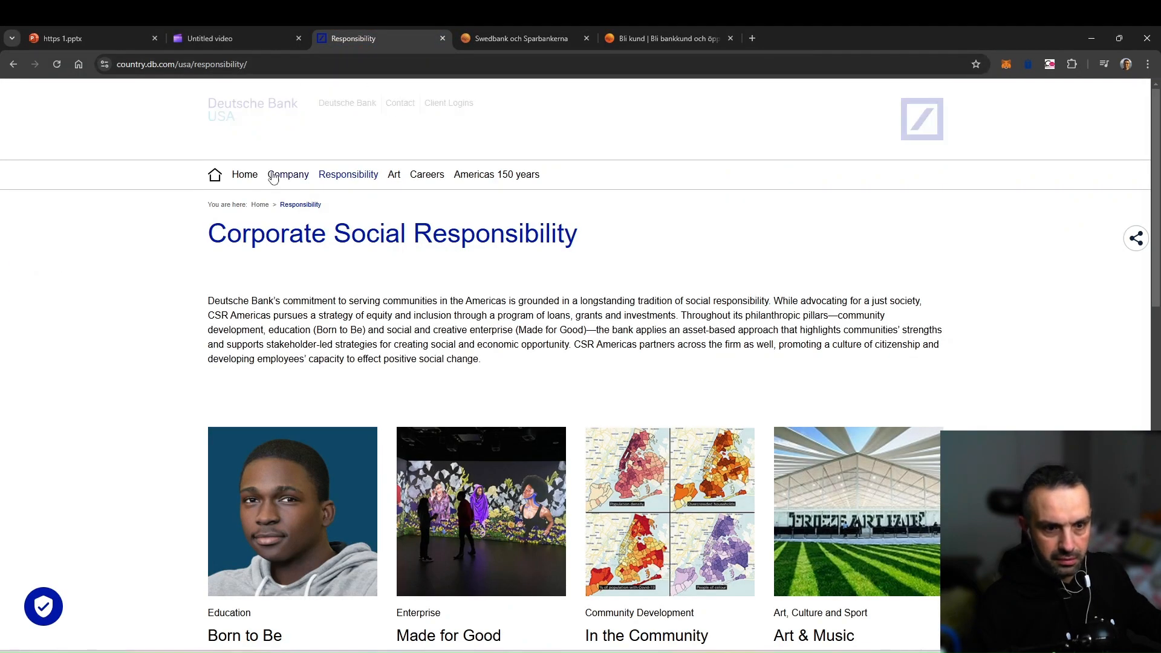
pyautogui.click(484, 38)
pyautogui.click(58, 107)
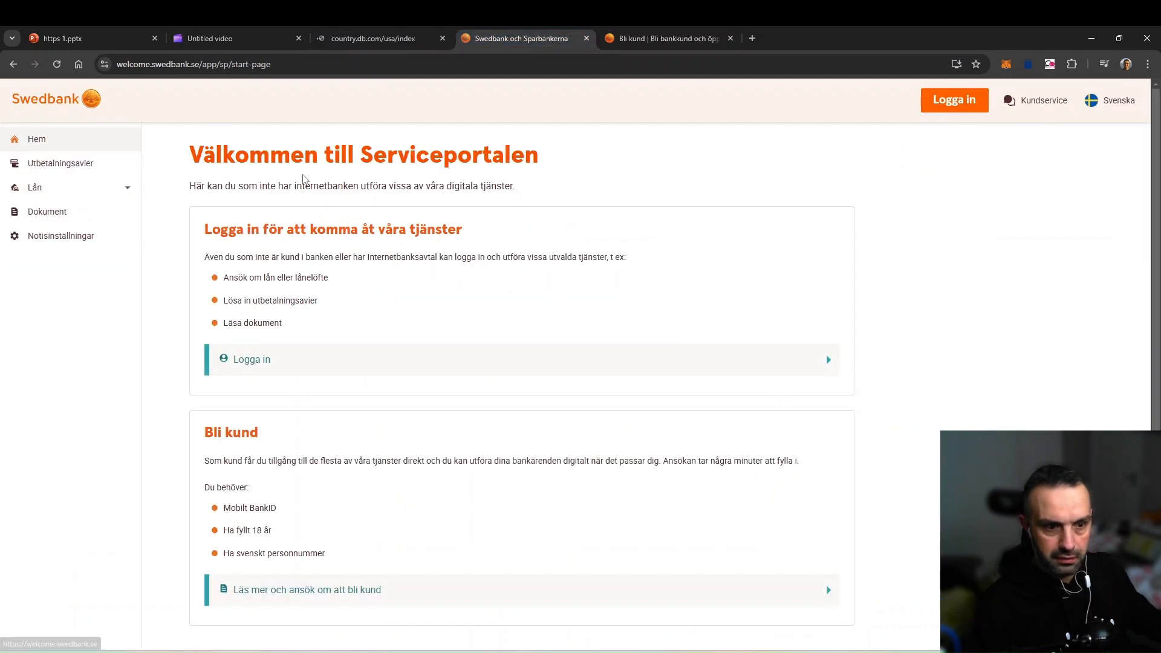
pyautogui.click(253, 514)
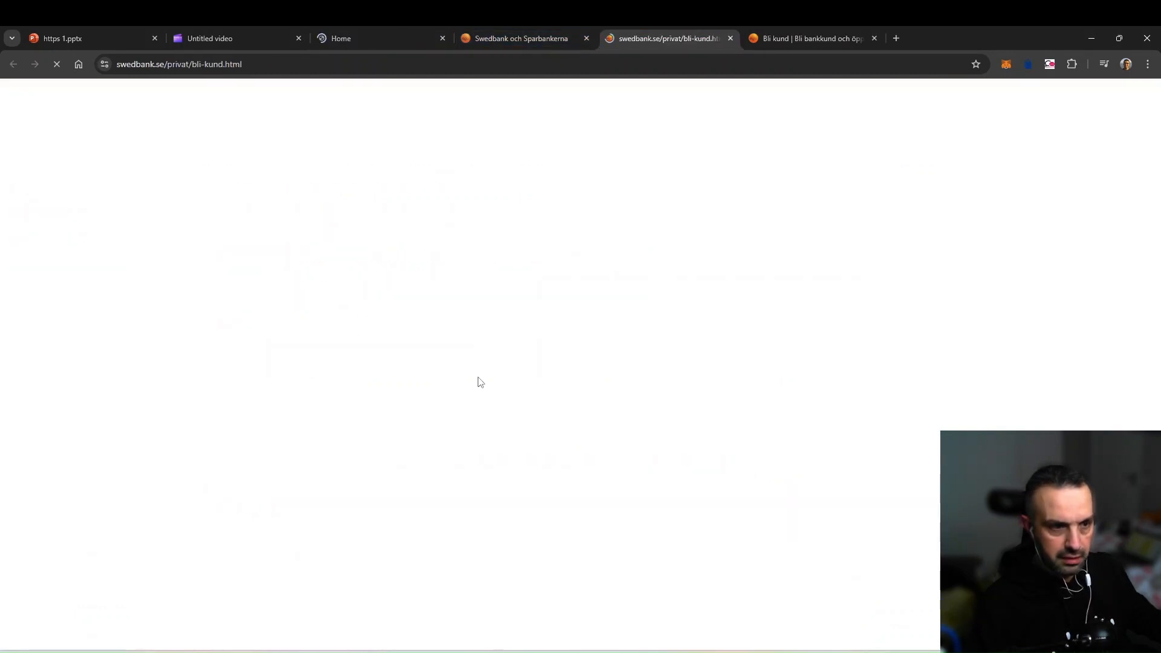
pyautogui.click(295, 291)
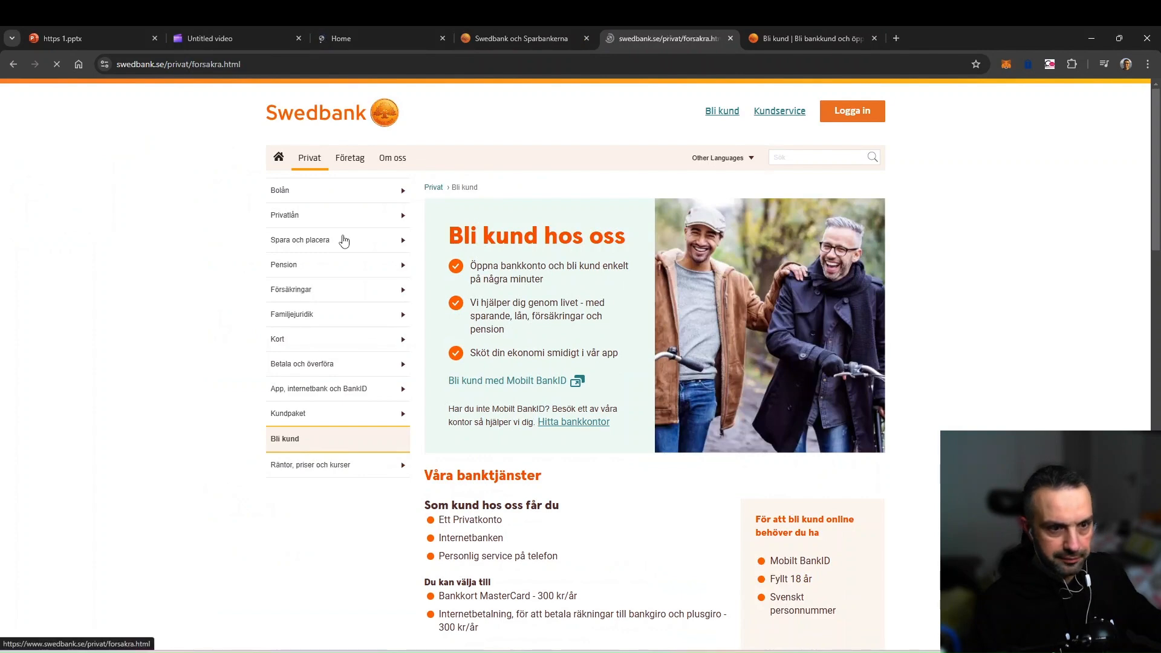
pyautogui.click(333, 33)
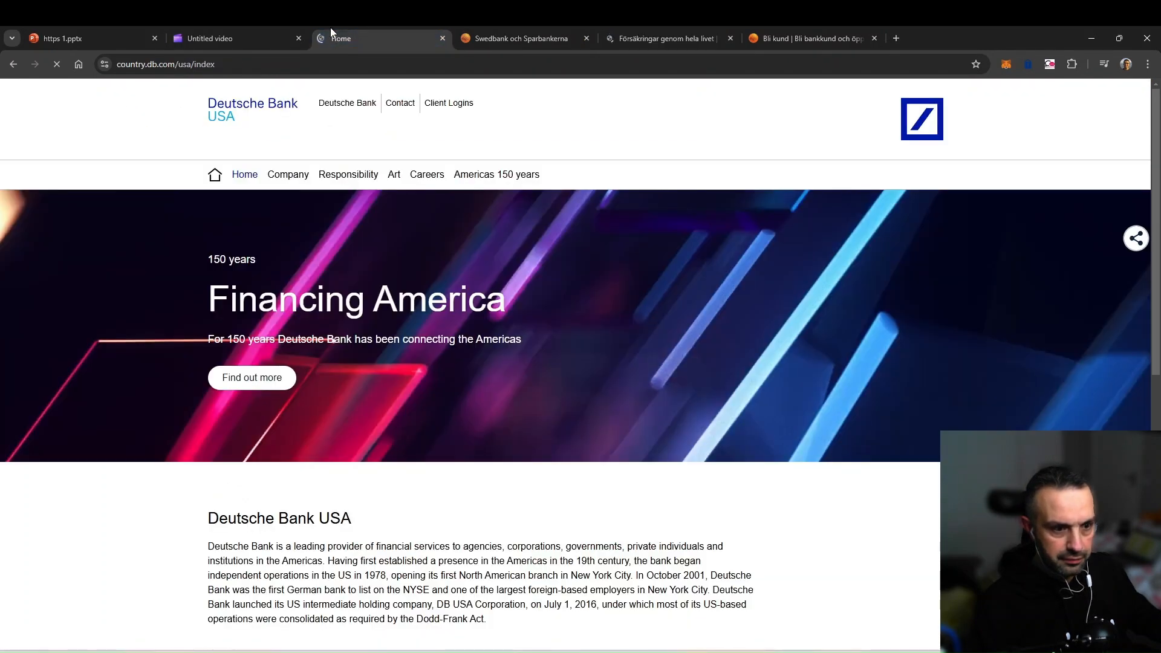
pyautogui.click(418, 176)
# Check the bypass rule, then rerun the log query showing bank traffic as HTTPS Bypassed.
pyautogui.hotkey('alt', 'Tab')
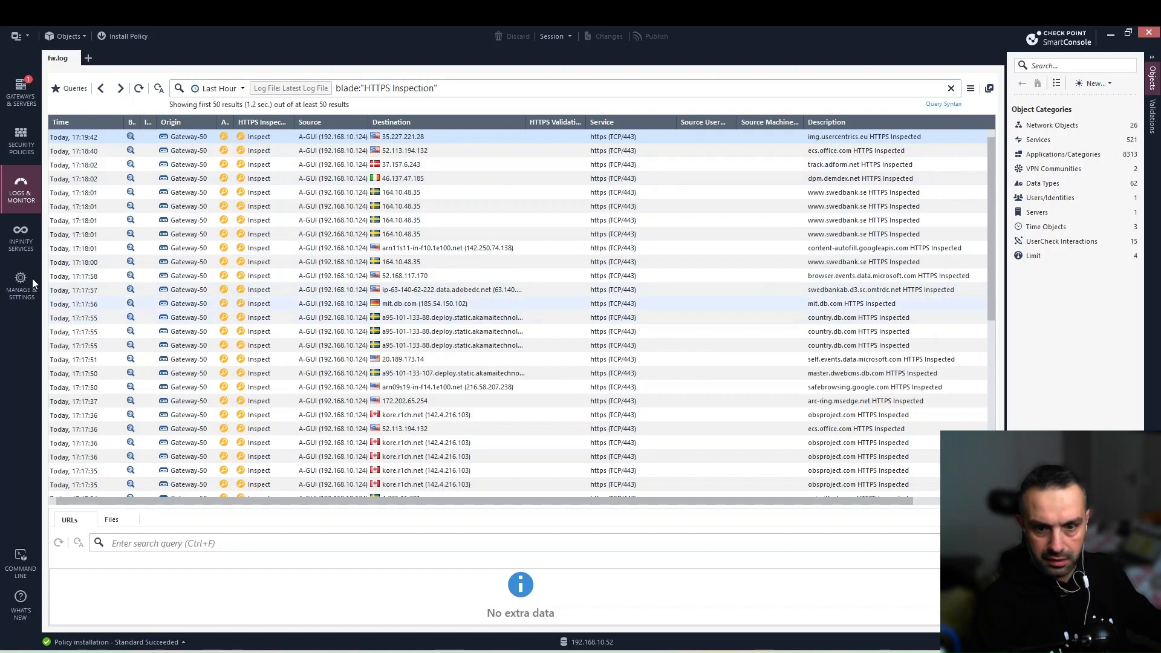
pyautogui.click(27, 154)
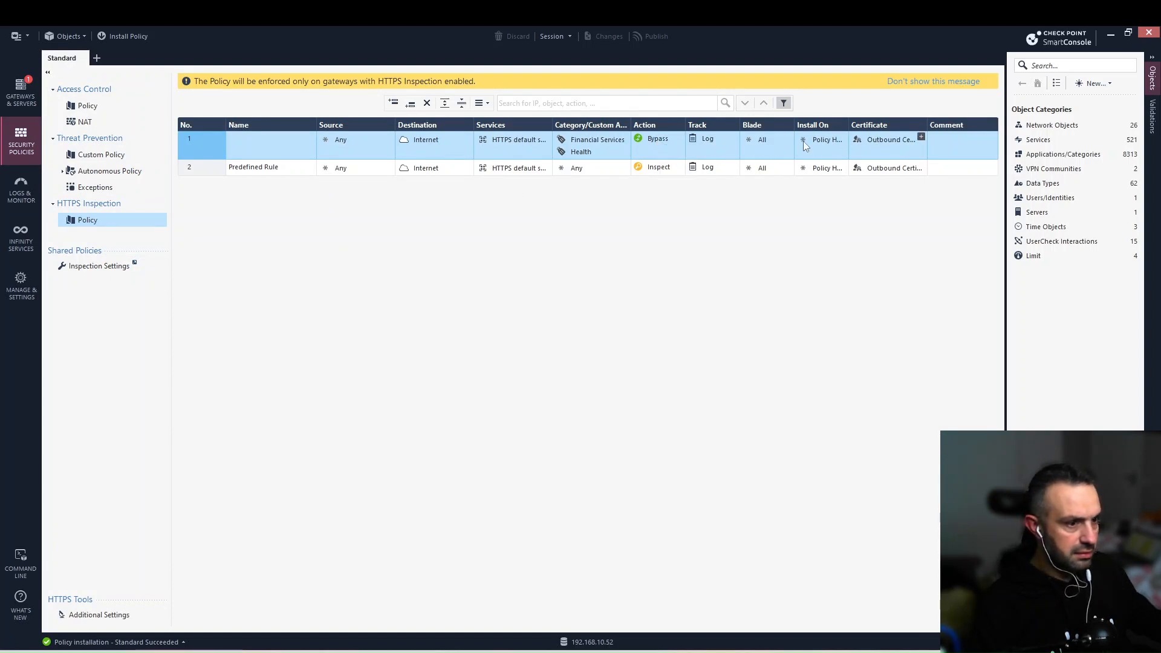
pyautogui.click(27, 195)
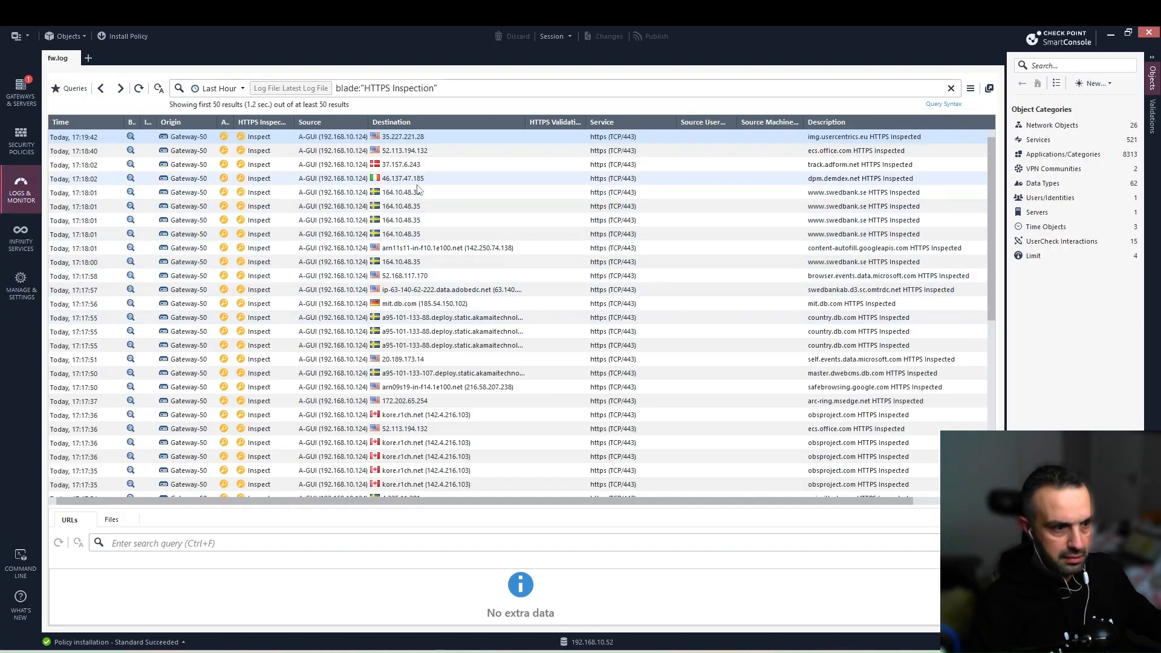
pyautogui.click(139, 88)
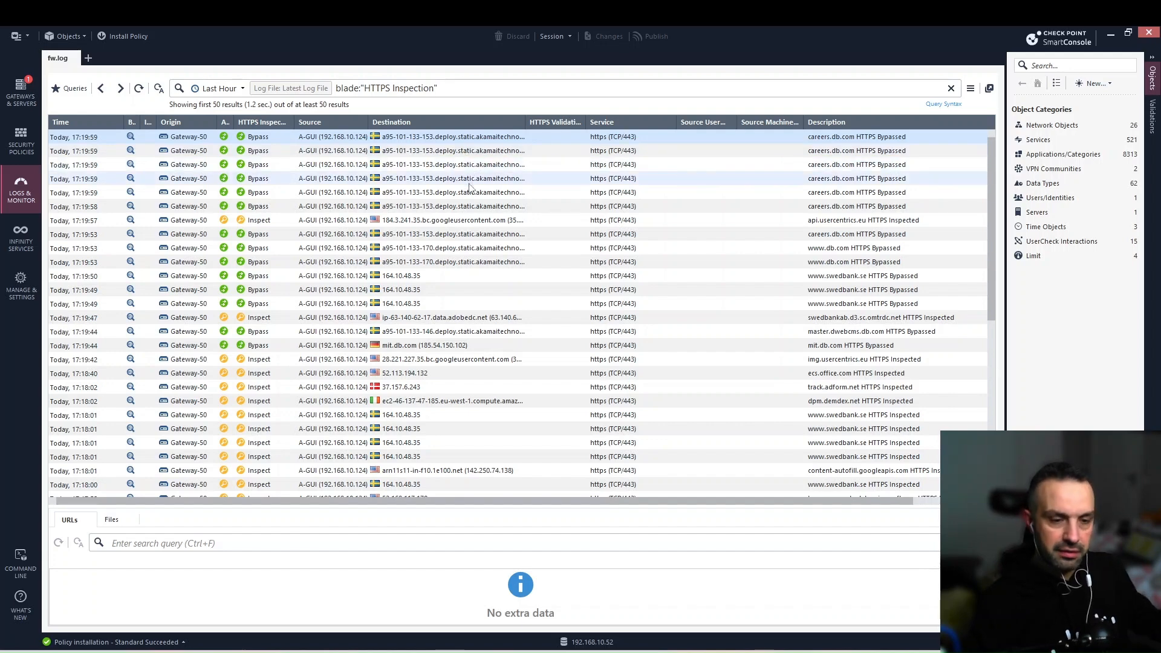
# Return to the HTTPS Inspection rules and show its Additional Settings page.
pyautogui.click(21, 142)
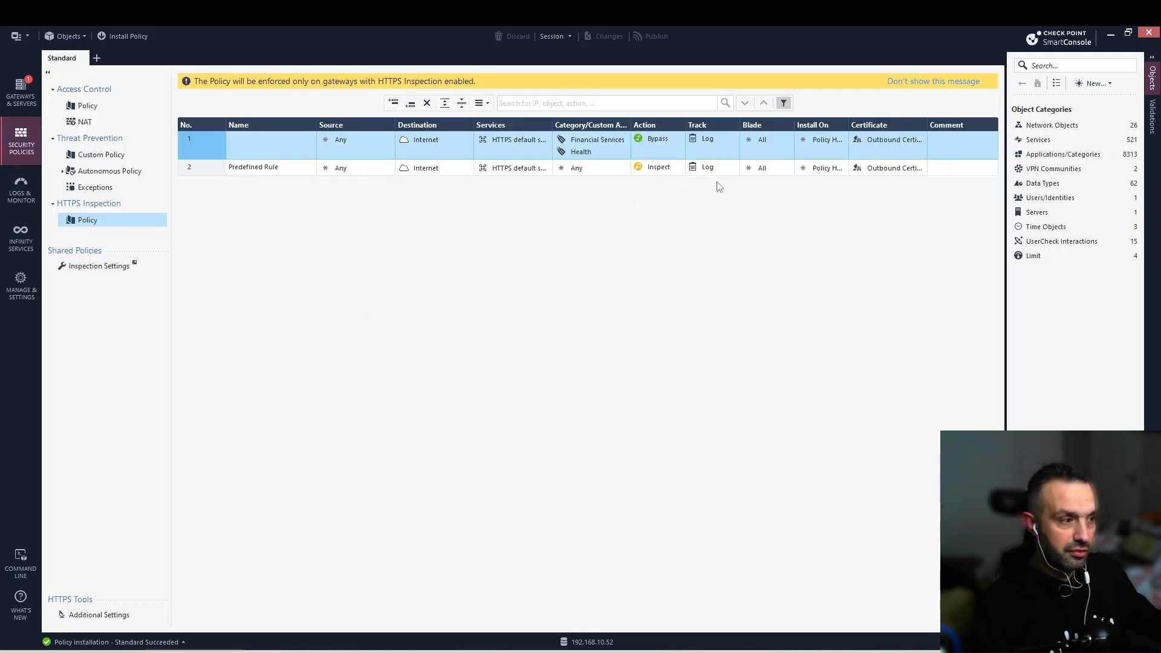
pyautogui.moveTo(910, 175)
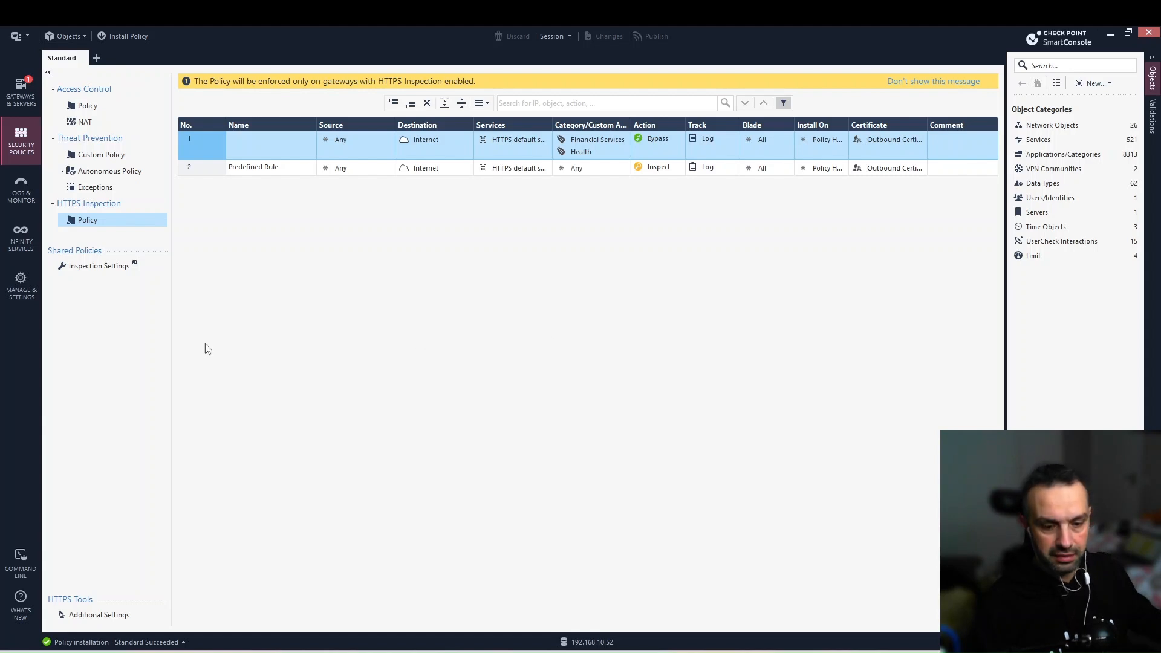
pyautogui.click(120, 621)
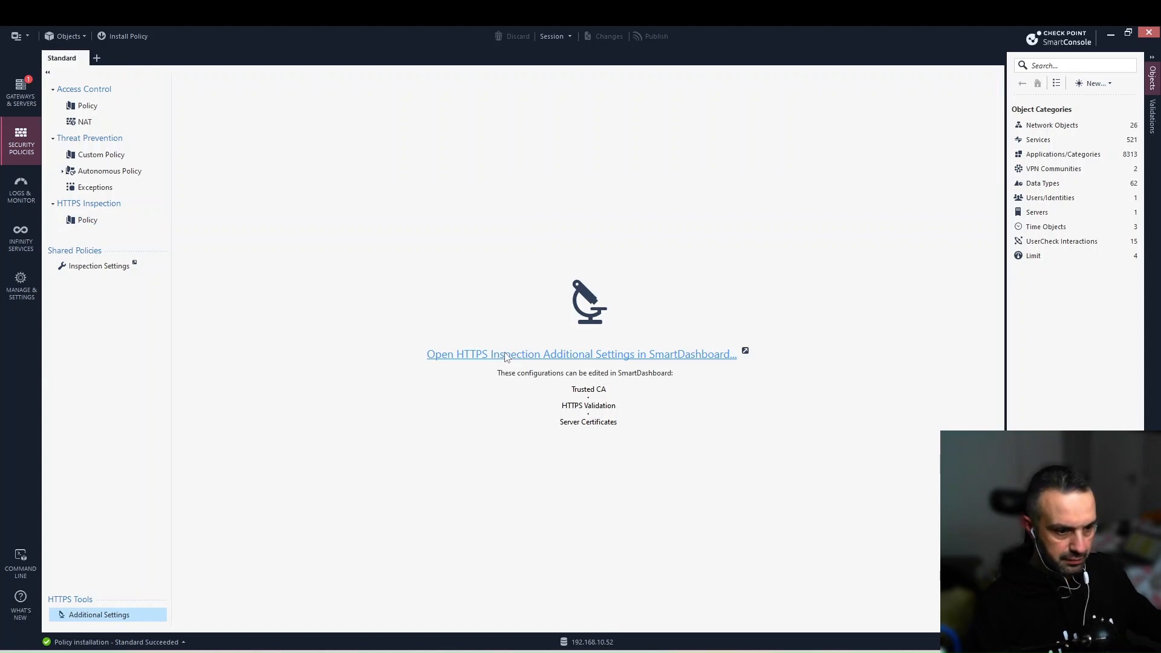
# Confirm in SmartDashboard that the HTTPS Inspection Server Certificates list is empty, then close SmartDashboard.
pyautogui.click(506, 355)
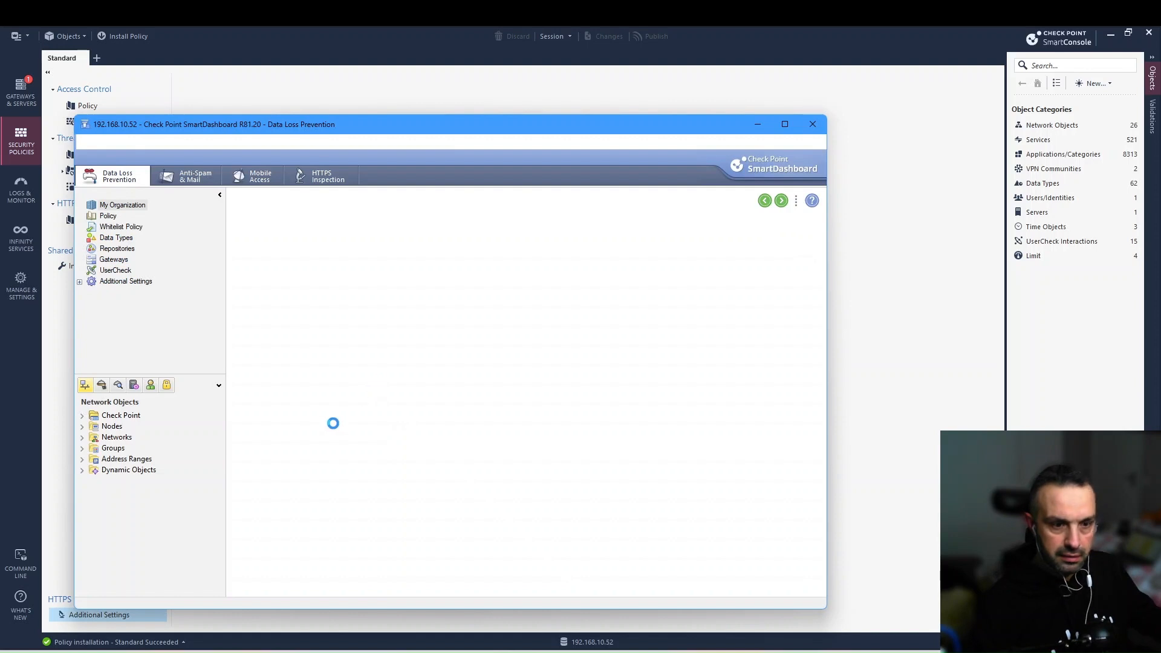
pyautogui.click(322, 175)
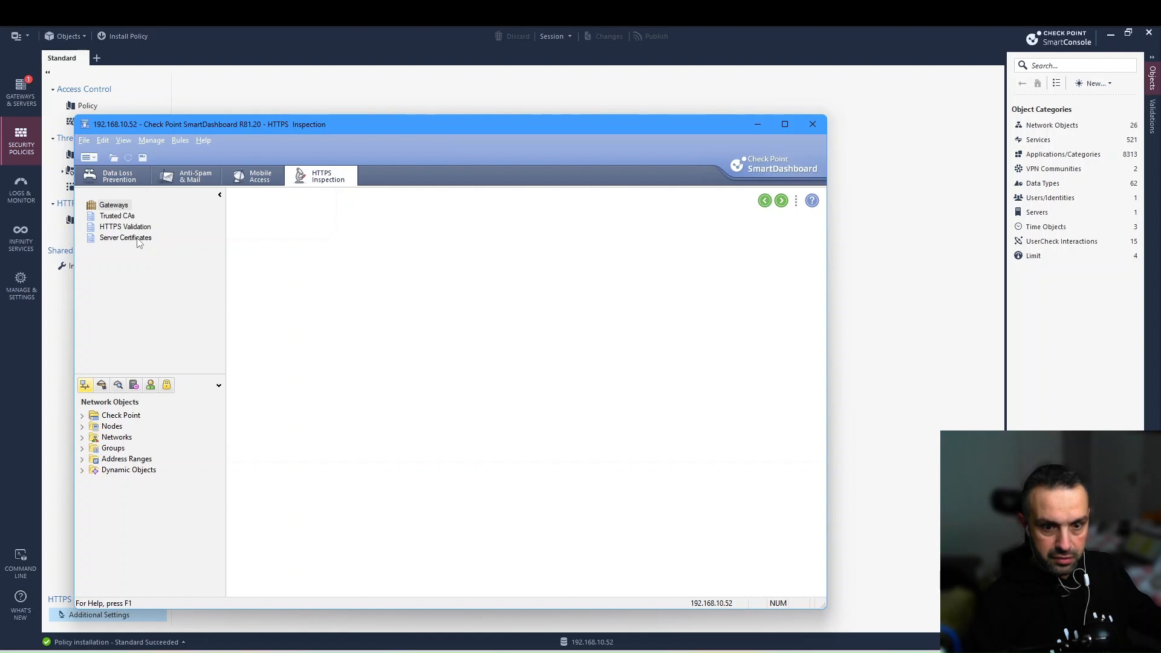
pyautogui.click(125, 237)
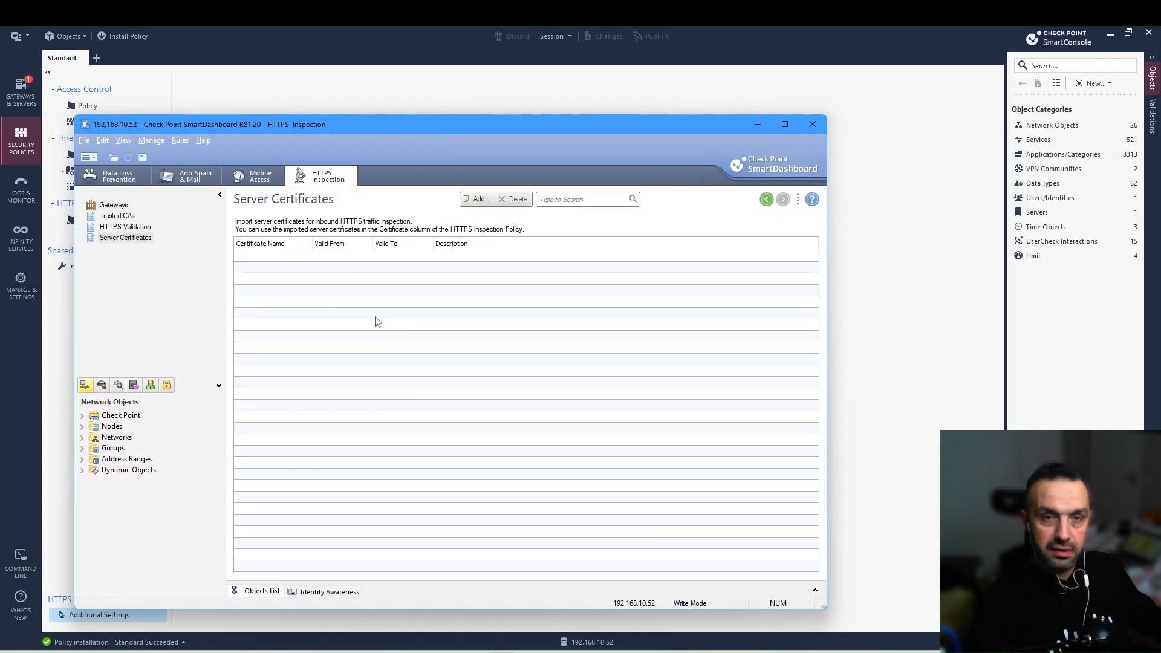
pyautogui.click(812, 124)
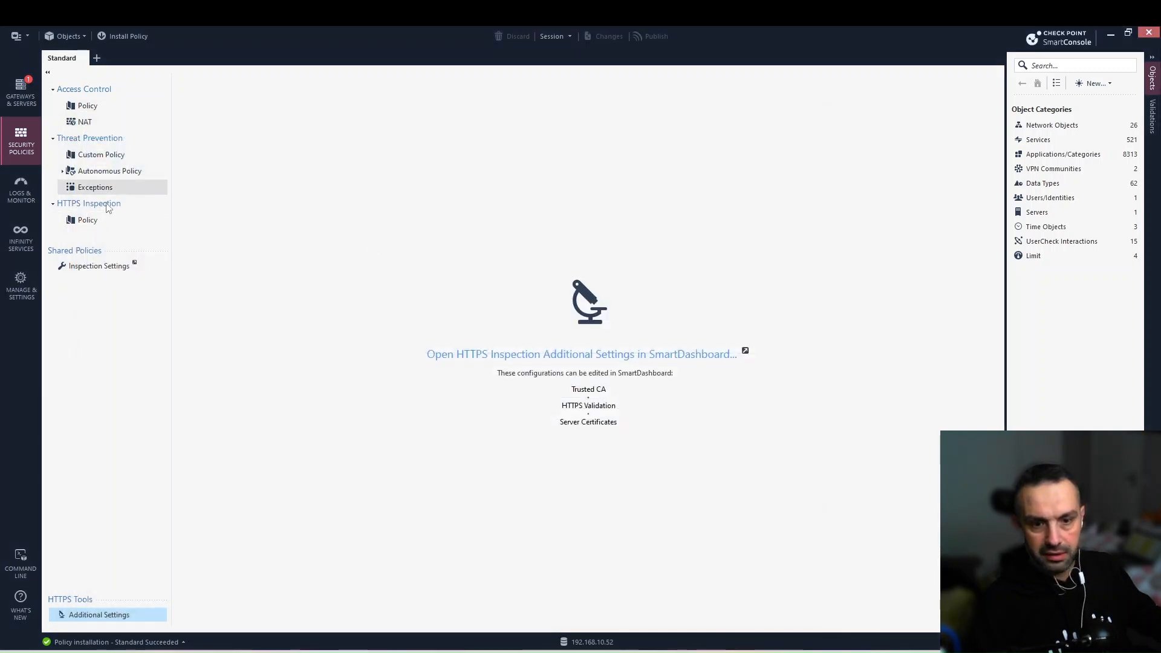
# Add a new top rule to the HTTPS Inspection policy and import Updatable Objects for its destination.
pyautogui.click(87, 220)
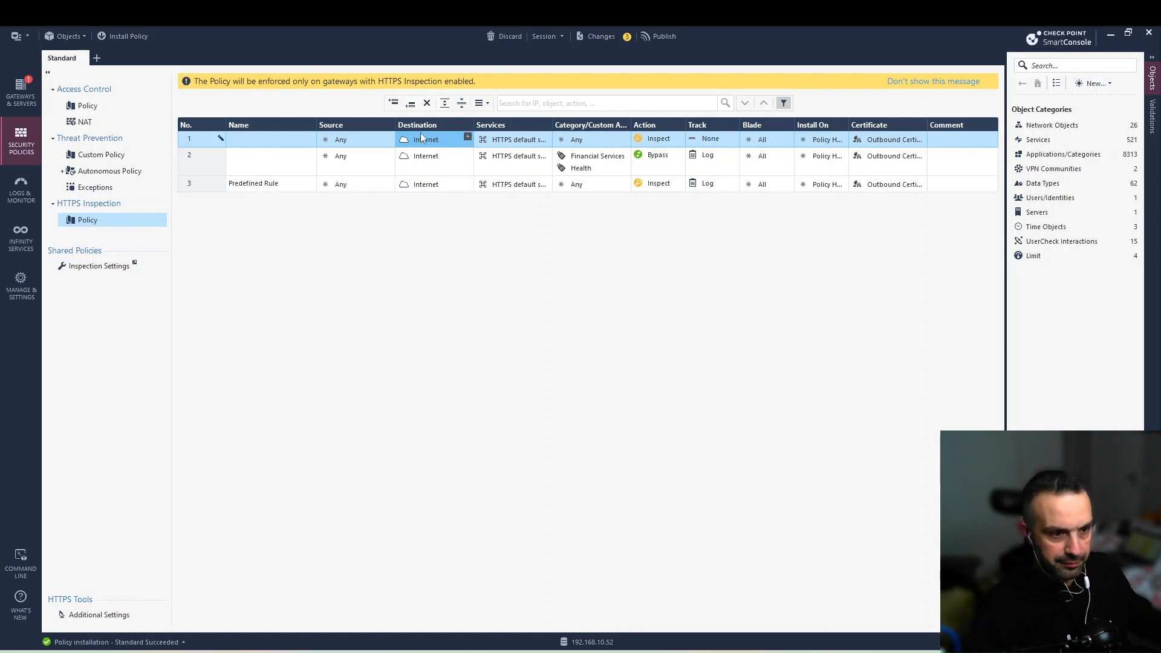
pyautogui.click(467, 138)
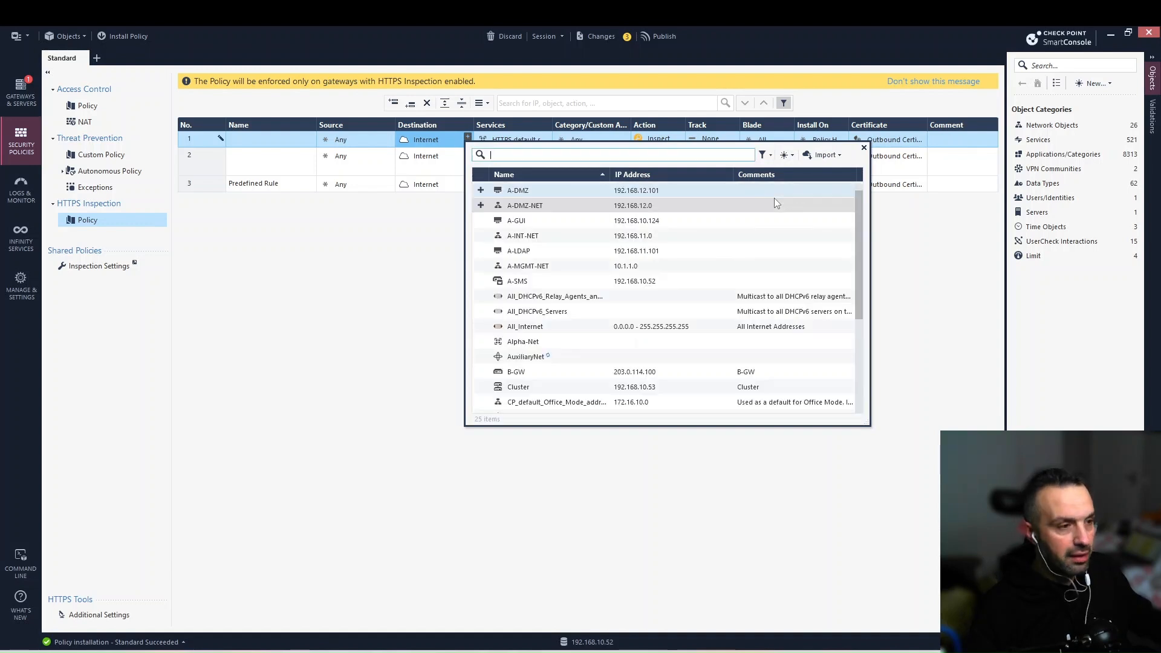
pyautogui.click(824, 157)
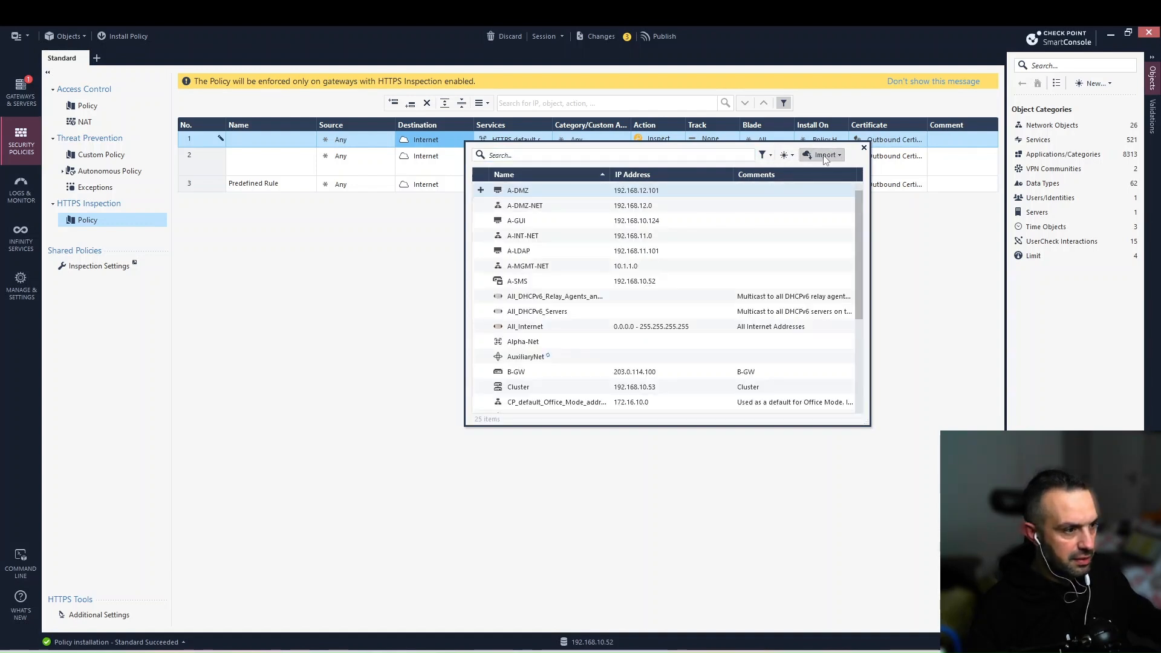
pyautogui.click(824, 157)
pyautogui.click(837, 203)
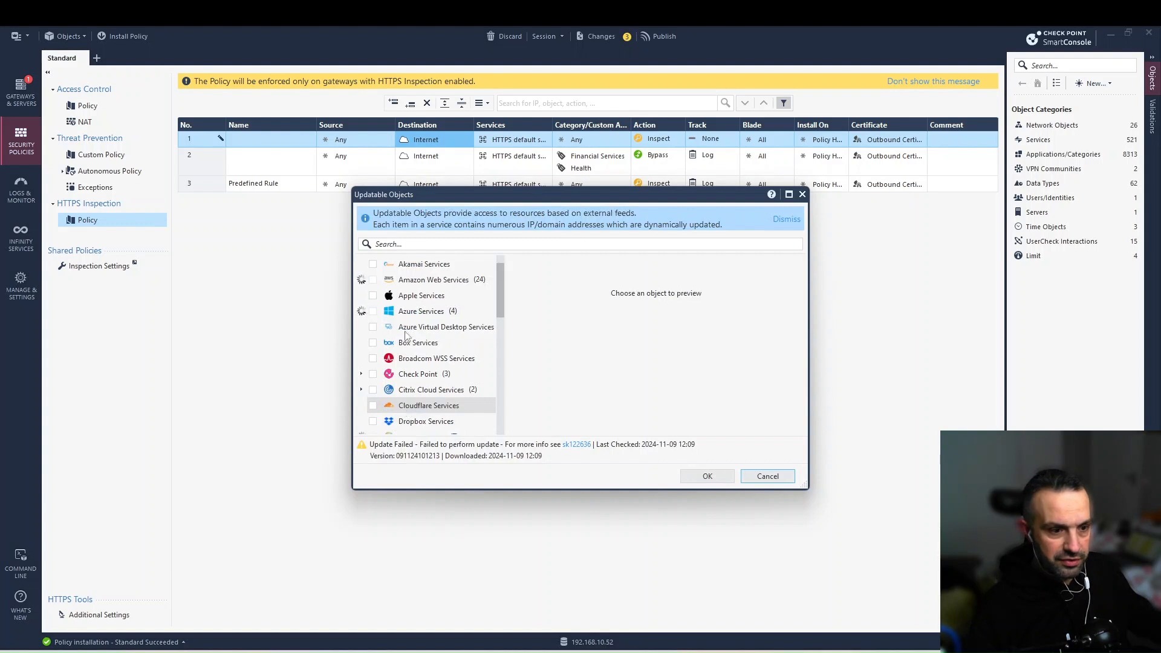
# Filter updatable objects by 'https' and add OneDrive, Microsoft Updates and Dropbox HTTPS bypass to rule 1's destination.
pyautogui.click(428, 245)
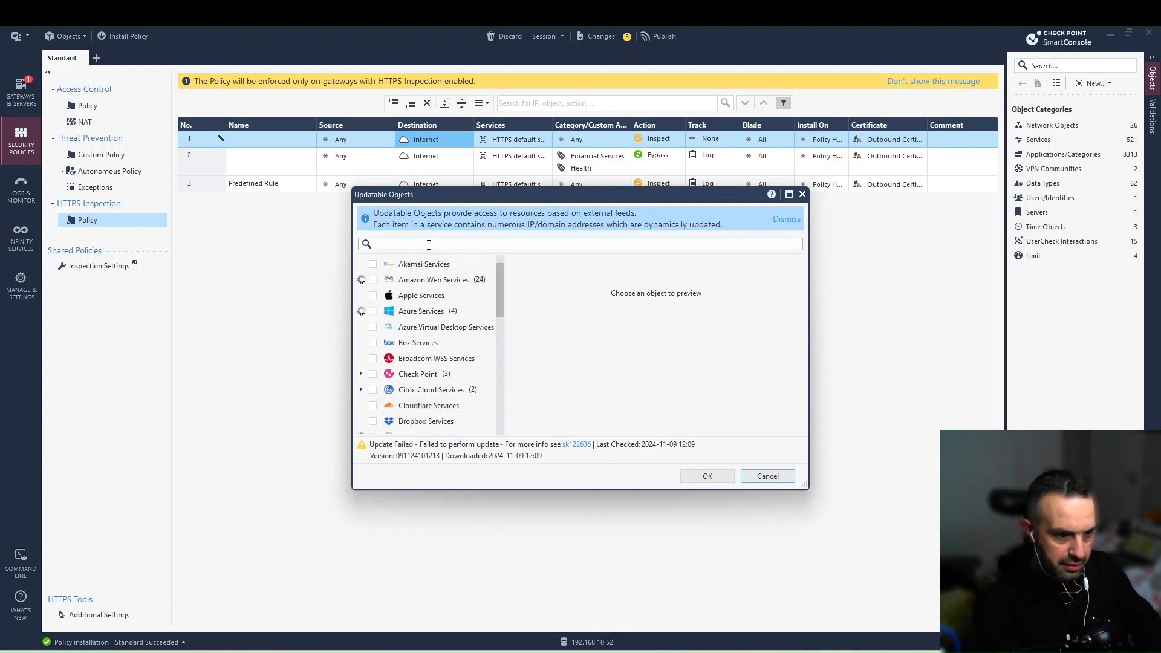
pyautogui.write('https')
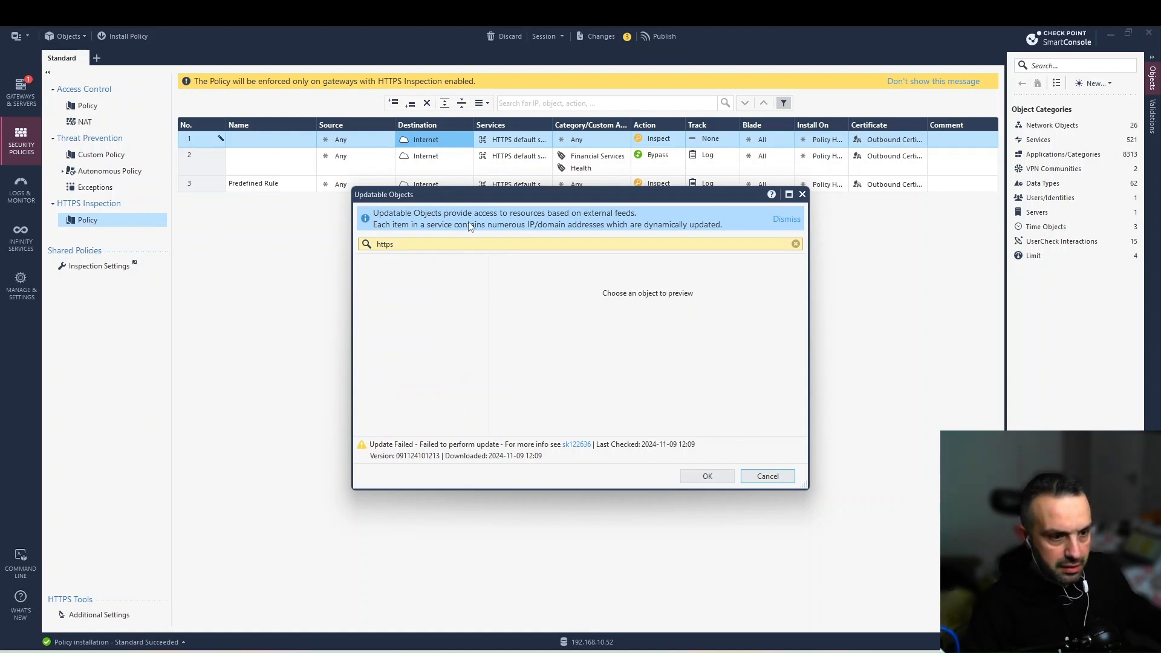
pyautogui.press('BackSpace')
pyautogui.press('BackSpace')
pyautogui.press('BackSpace')
pyautogui.press('BackSpace')
pyautogui.press('BackSpace')
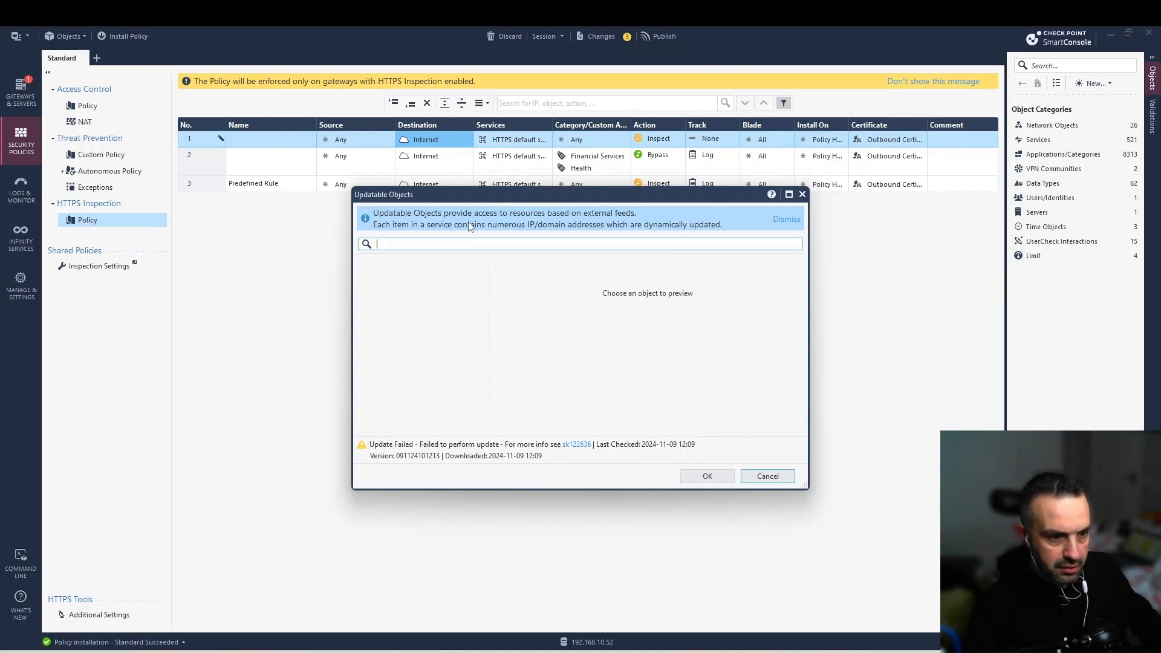
pyautogui.write('https')
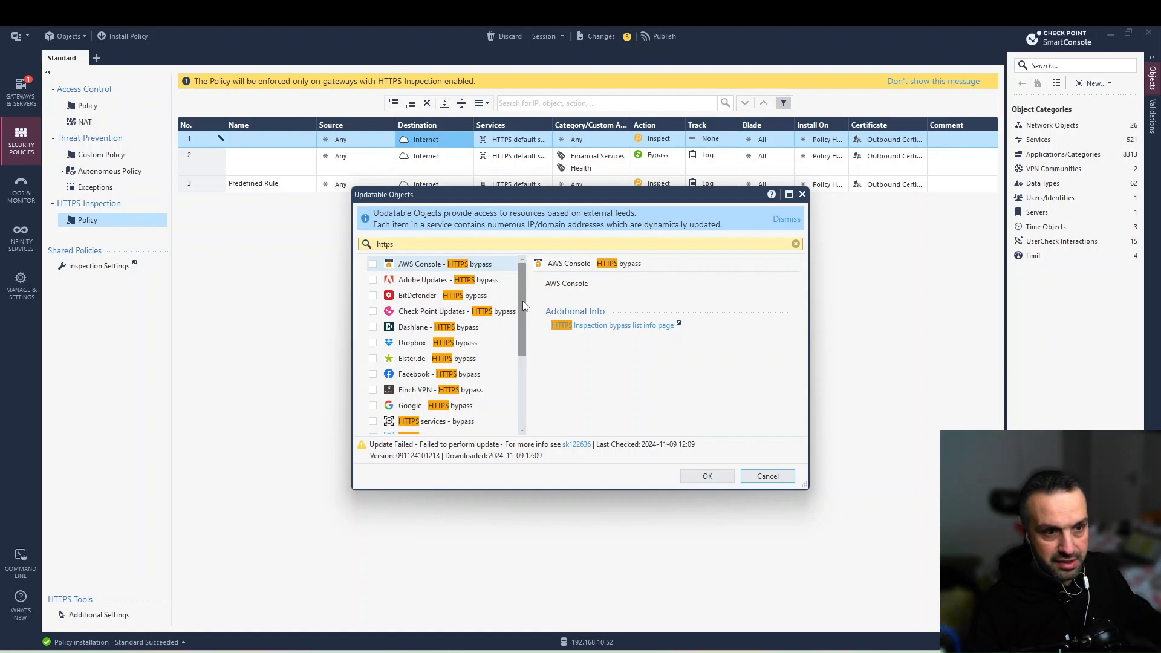
pyautogui.scroll(-3, 521, 397)
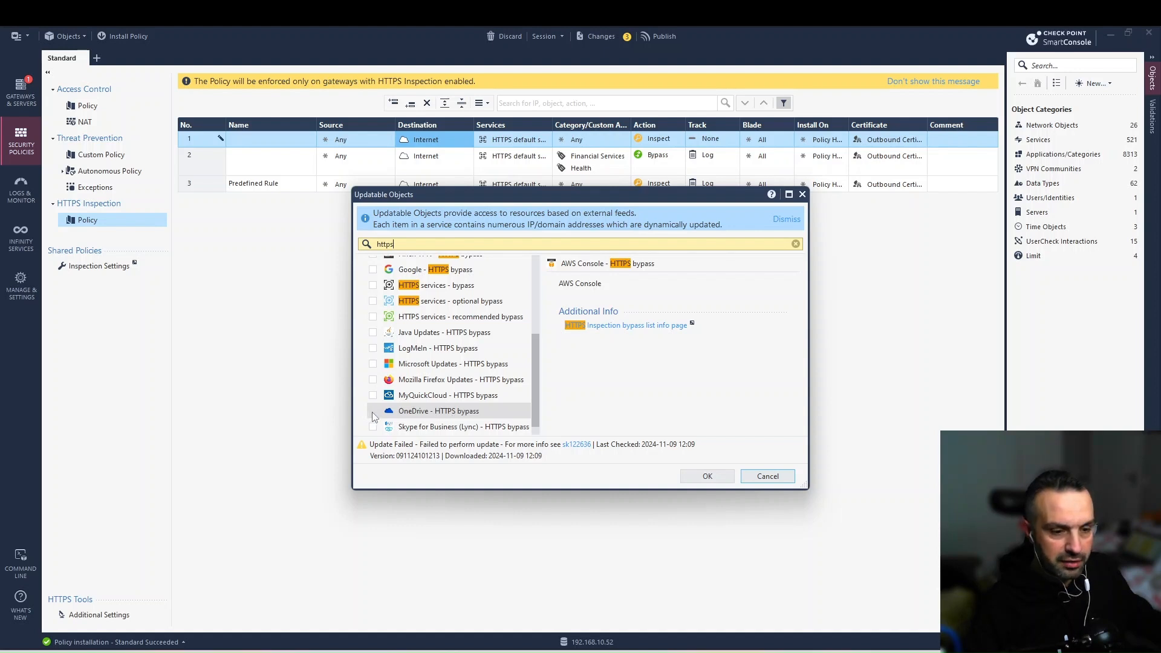
pyautogui.scroll(3, 374, 417)
pyautogui.scroll(-3, 393, 414)
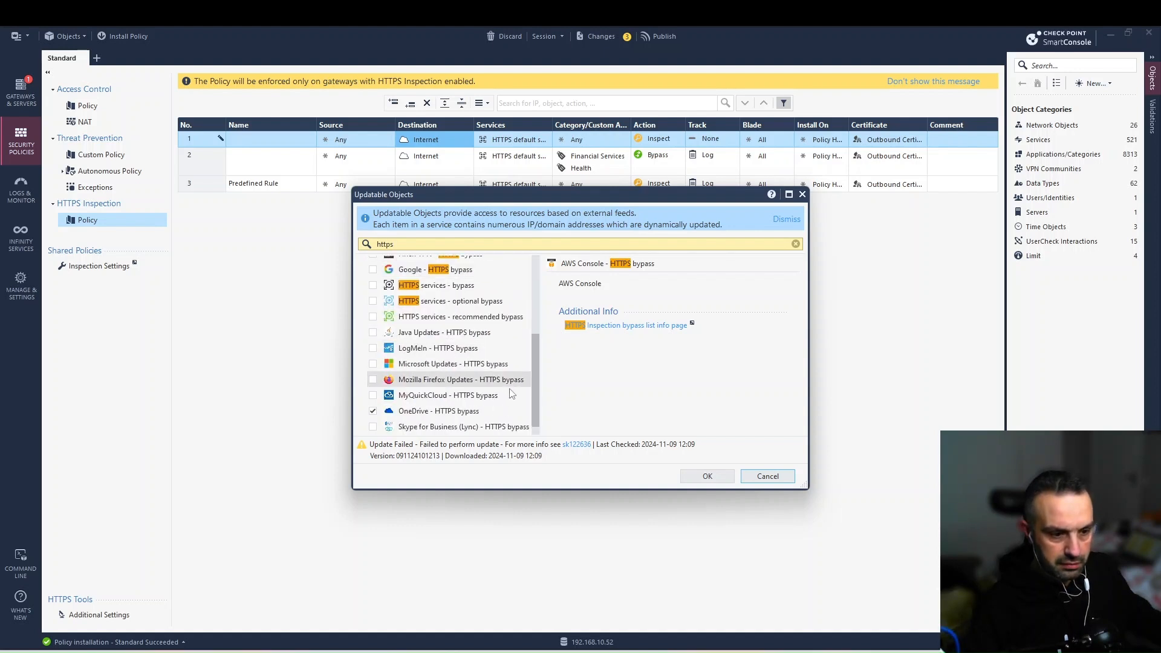
pyautogui.click(373, 364)
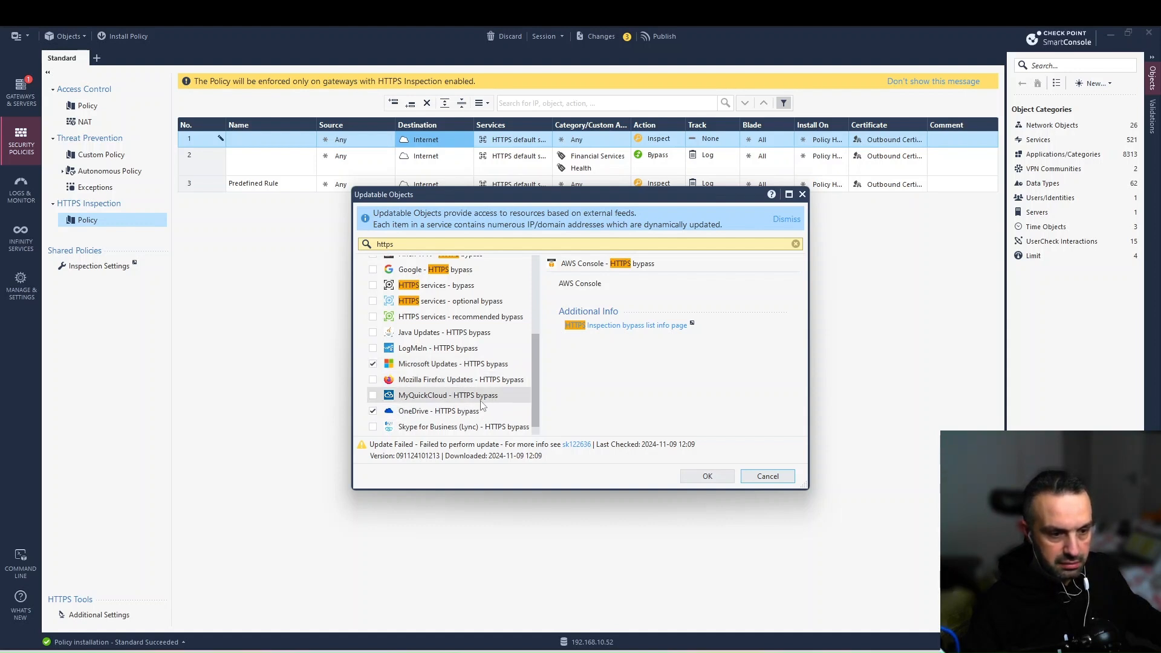
pyautogui.scroll(3, 423, 376)
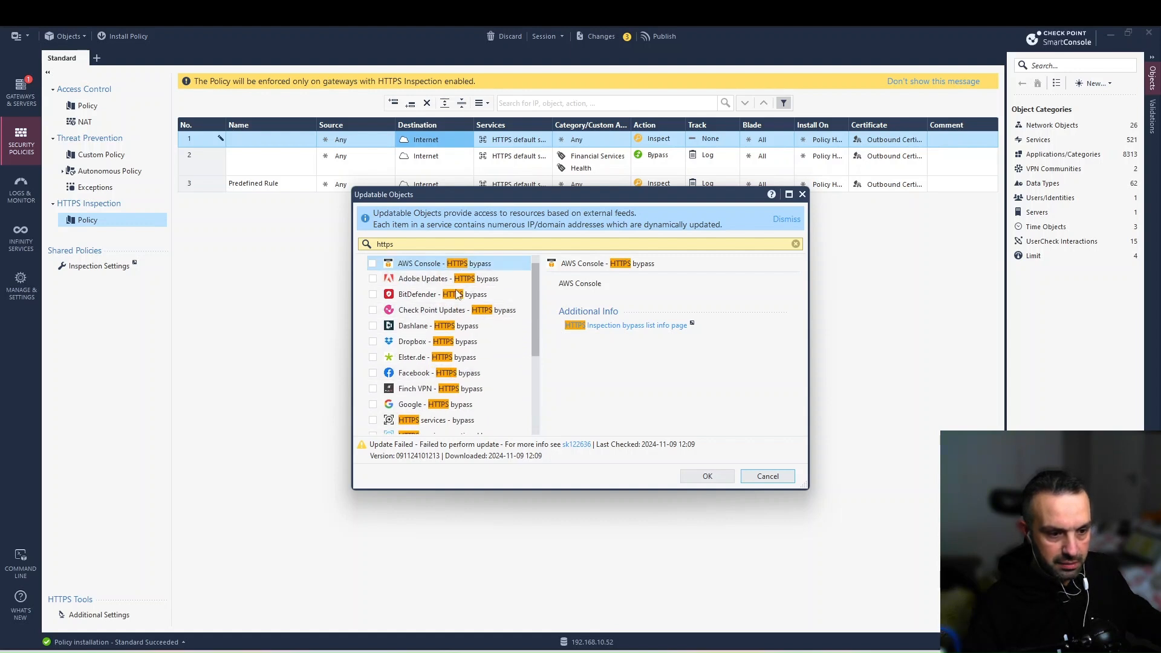
pyautogui.click(373, 342)
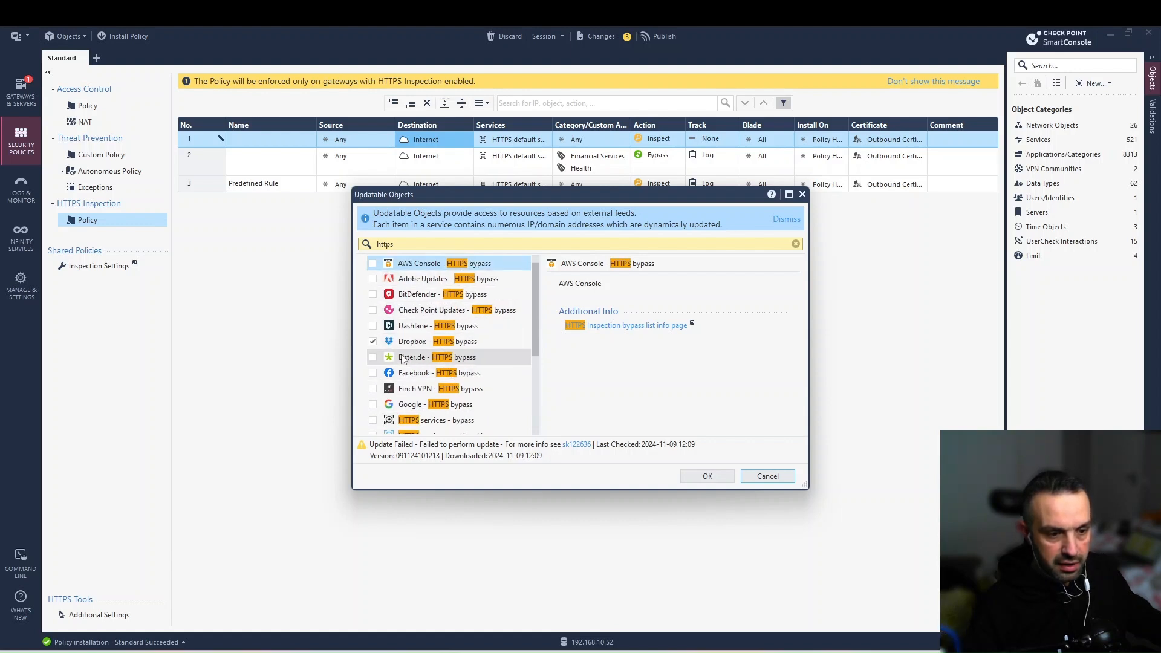
pyautogui.click(693, 477)
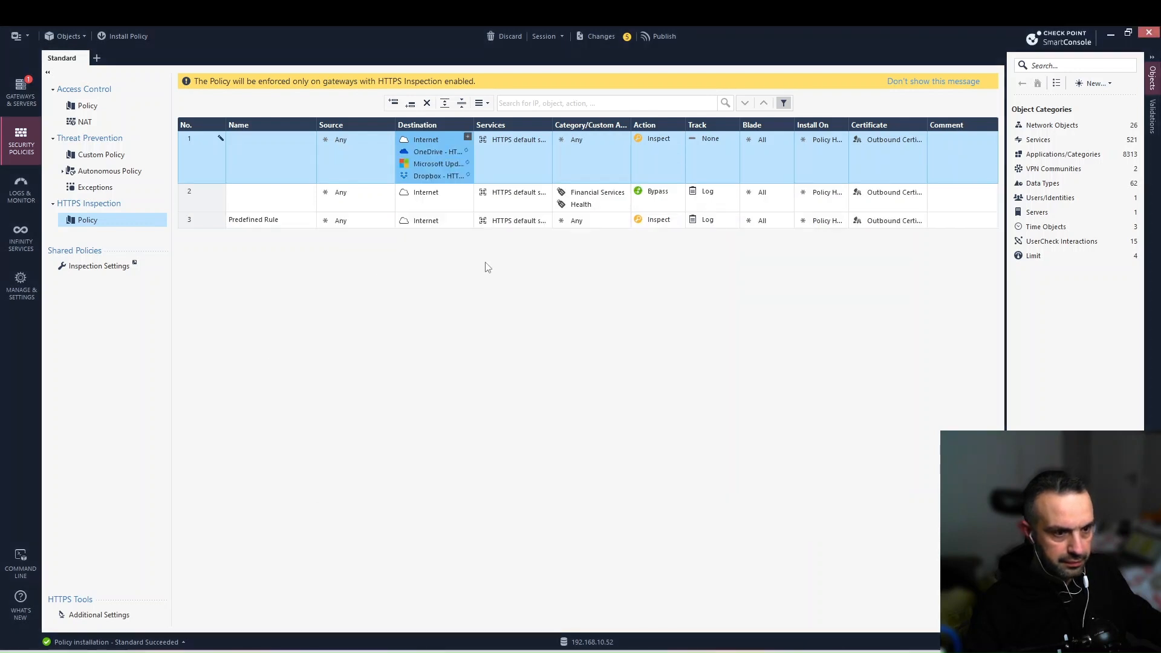
# Change rule 1's action from Inspect to Bypass, then switch to the browser presentation.
pyautogui.click(668, 142)
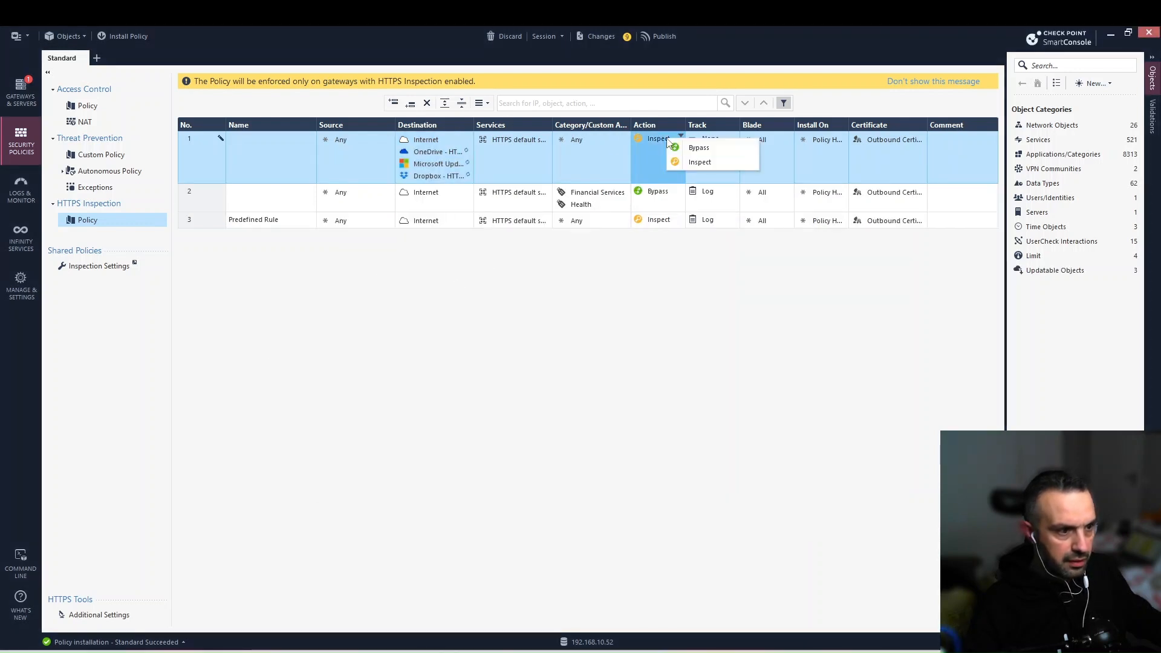
pyautogui.click(691, 150)
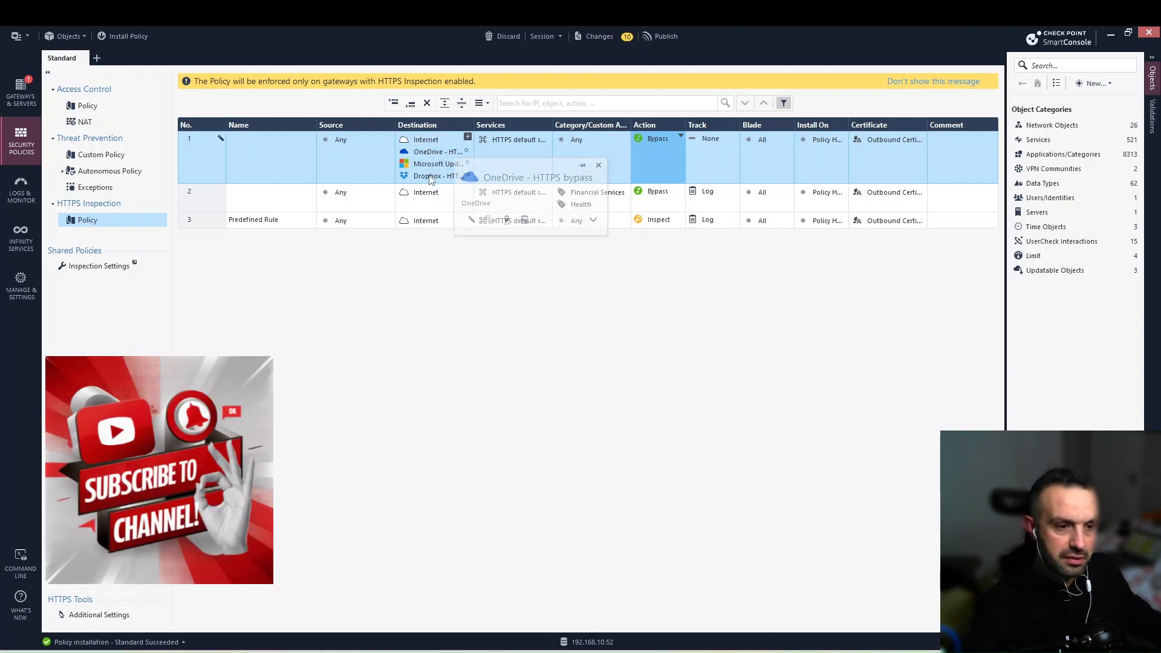
pyautogui.moveTo(431, 179)
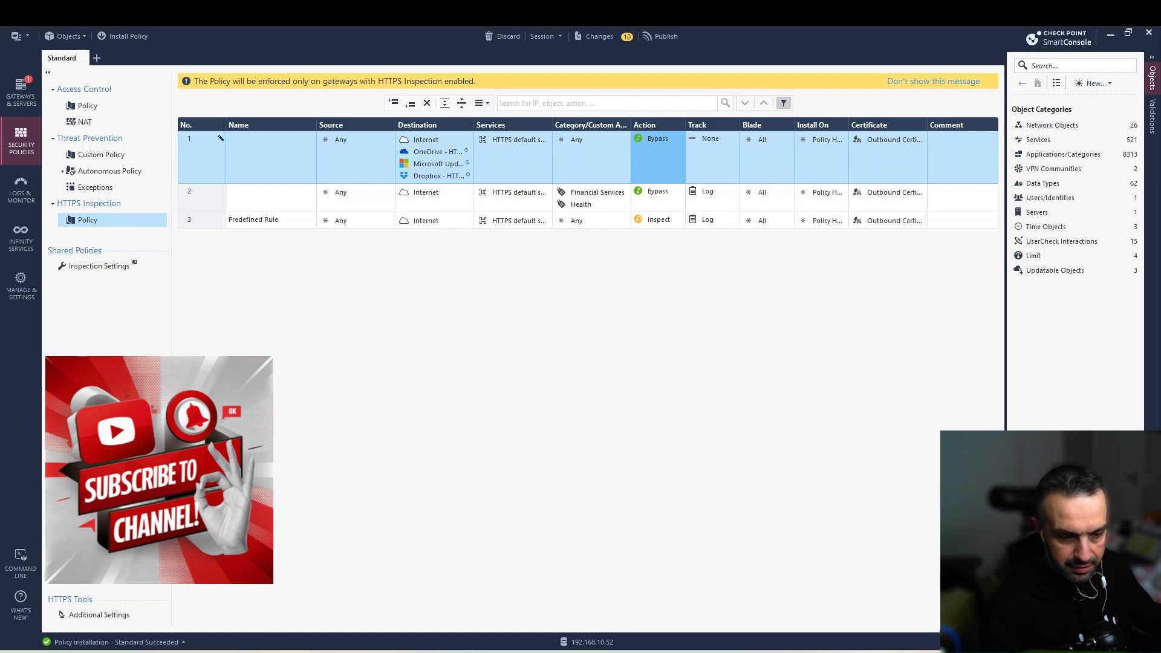
pyautogui.hotkey('alt', 'Tab')
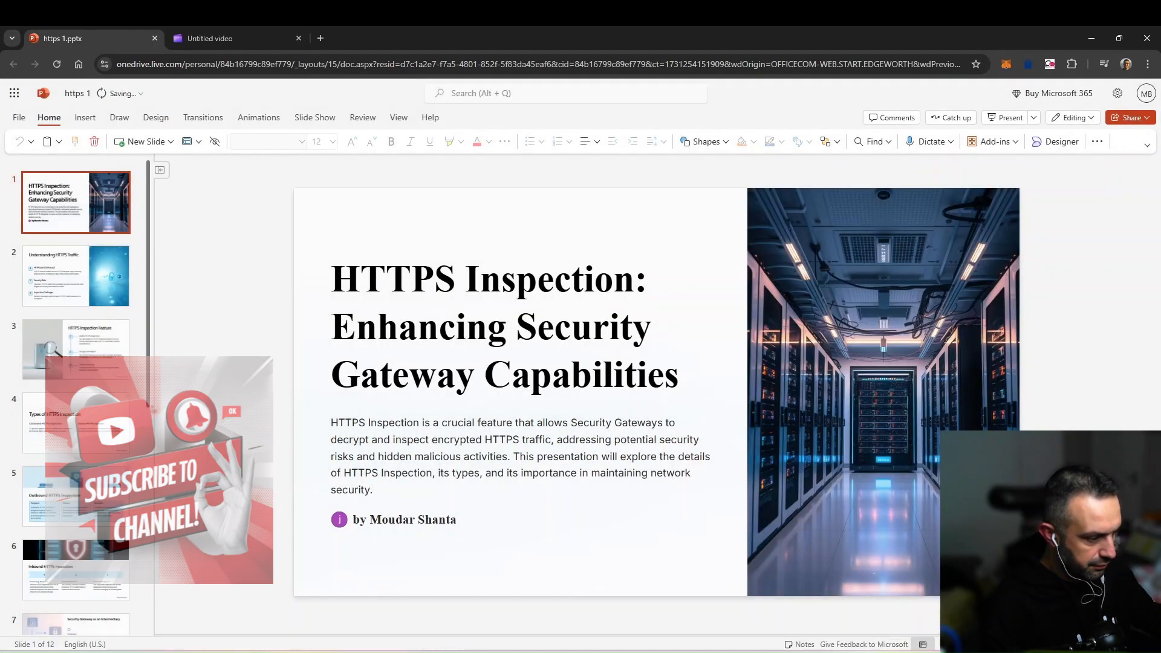
# Start the https 1.pptx slide show full screen from the title slide.
pyautogui.hotkey('ctrl', 'F5')
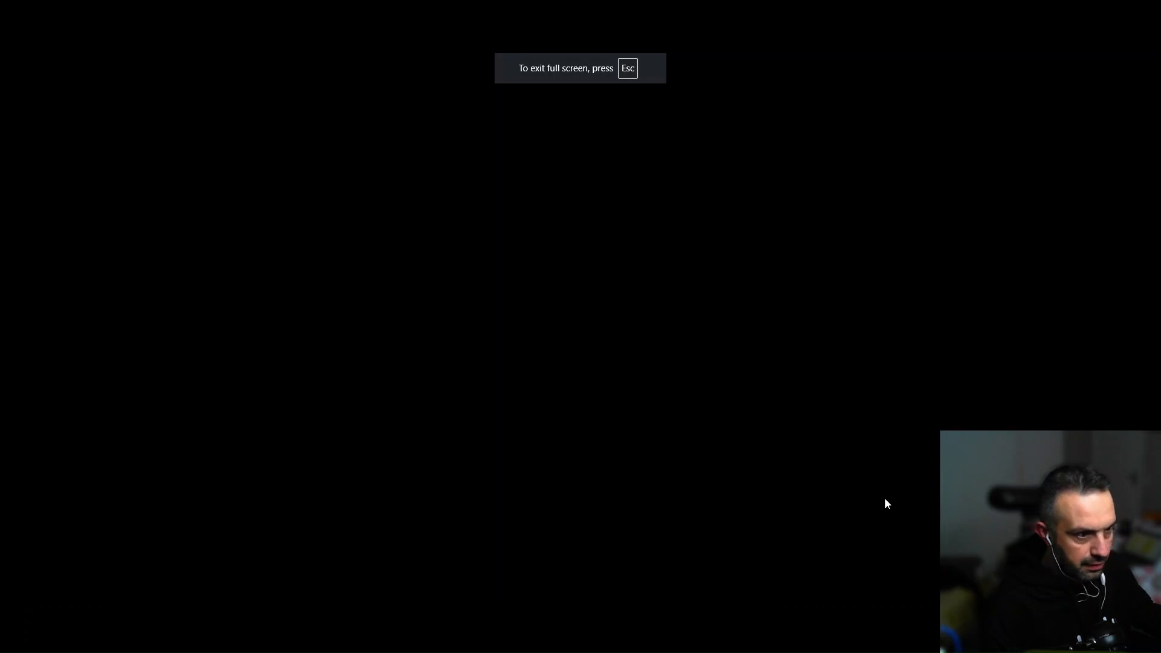